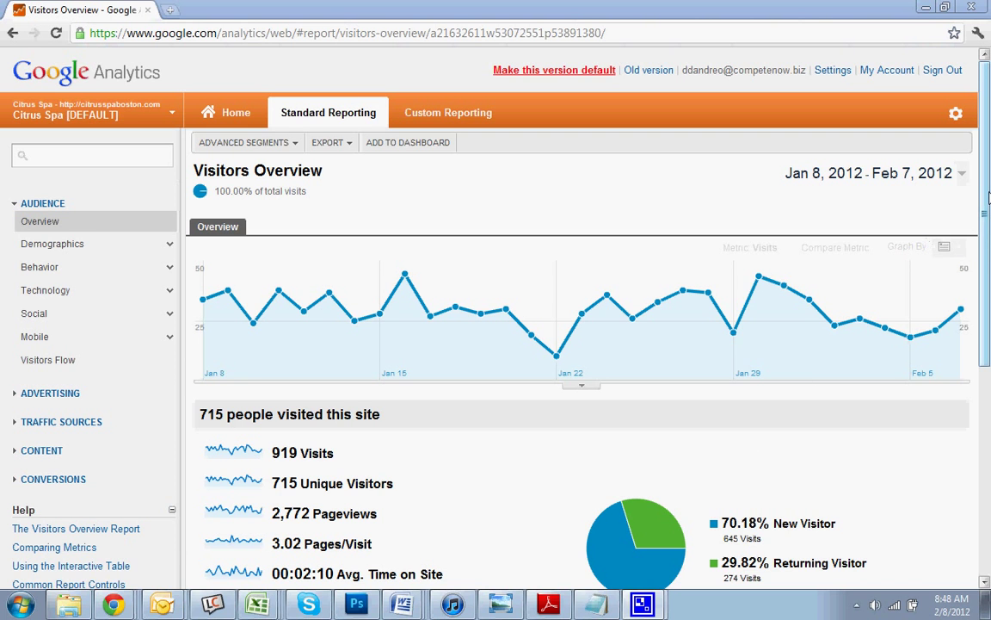
- Point out the 919 visits and 715 unique visitors totals on the report
{"action": "left_click_drag", "start_coordinate": [988, 198], "coordinate": [926, 199]}
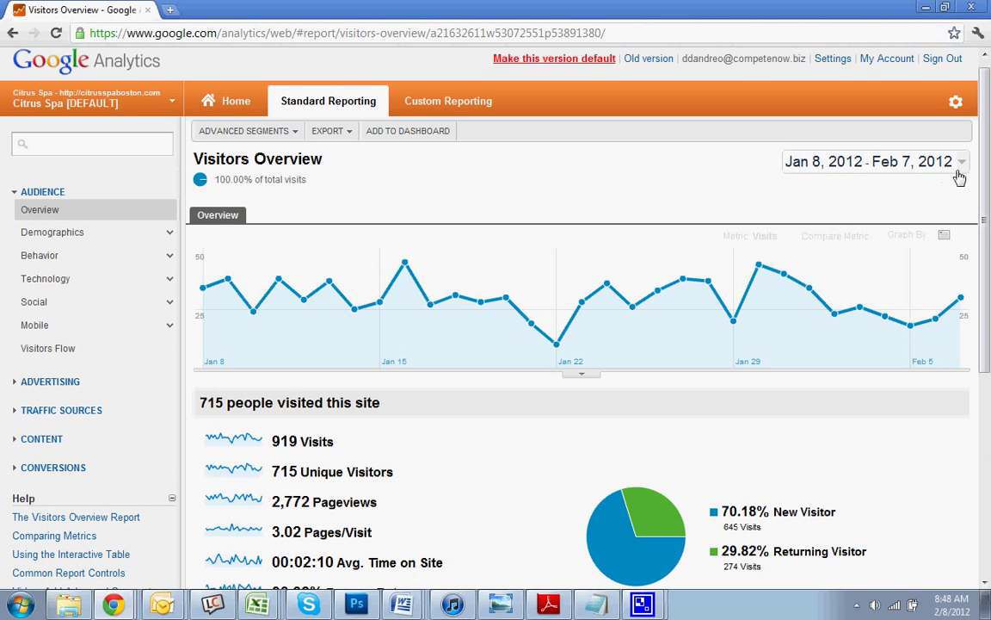
{"action": "scroll", "coordinate": [985, 123], "scroll_direction": "up", "scroll_amount": 1}
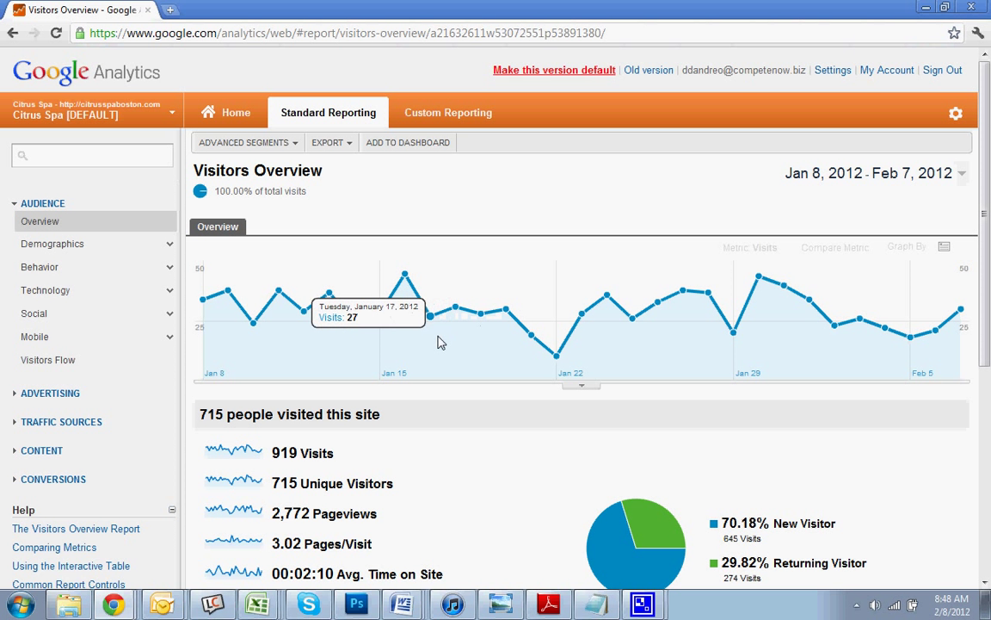
{"action": "scroll", "coordinate": [353, 460], "scroll_direction": "down", "scroll_amount": 1}
{"action": "scroll", "coordinate": [405, 405], "scroll_direction": "up", "scroll_amount": 1}
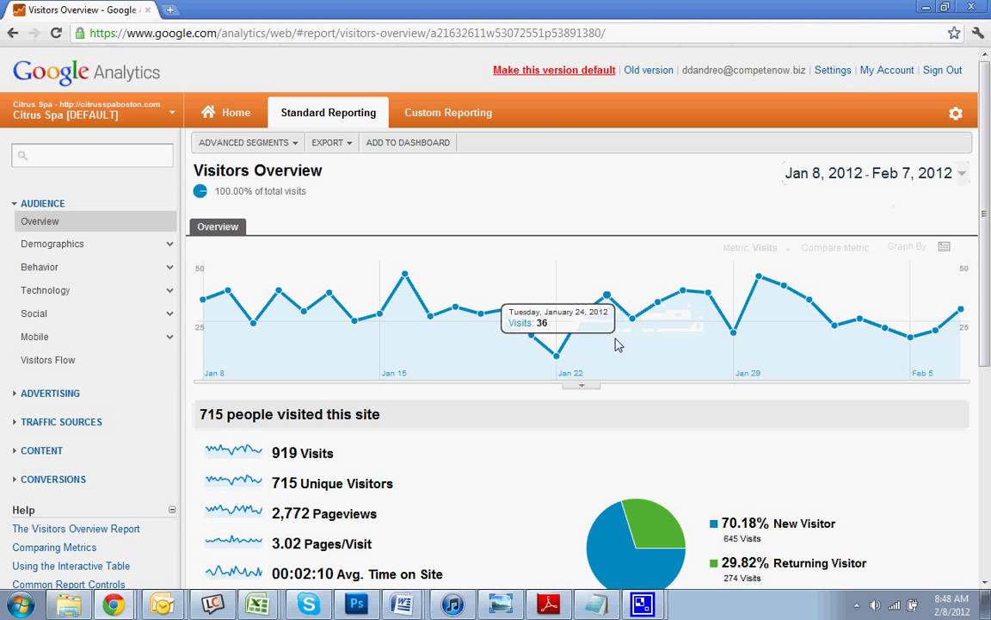
{"action": "scroll", "coordinate": [632, 331], "scroll_direction": "down", "scroll_amount": 2}
{"action": "left_click_drag", "start_coordinate": [338, 379], "coordinate": [268, 388]}
{"action": "left_click", "coordinate": [267, 387]}
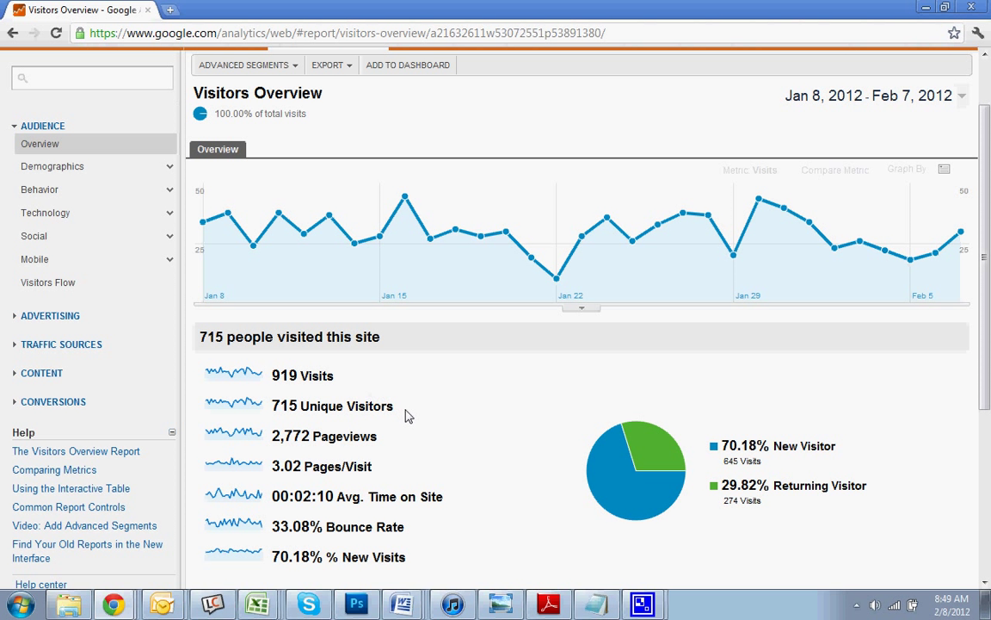
{"action": "left_click_drag", "start_coordinate": [400, 416], "coordinate": [267, 408]}
{"action": "left_click", "coordinate": [268, 409]}
- Try a Jan 30 – Feb 3, 2012 custom range, then discard it, keeping Jan 8 – Feb 7
{"action": "scroll", "coordinate": [446, 495], "scroll_direction": "down", "scroll_amount": 1}
{"action": "scroll", "coordinate": [445, 493], "scroll_direction": "up", "scroll_amount": 1}
{"action": "scroll", "coordinate": [347, 498], "scroll_direction": "down", "scroll_amount": 3}
{"action": "scroll", "coordinate": [348, 498], "scroll_direction": "down", "scroll_amount": 2}
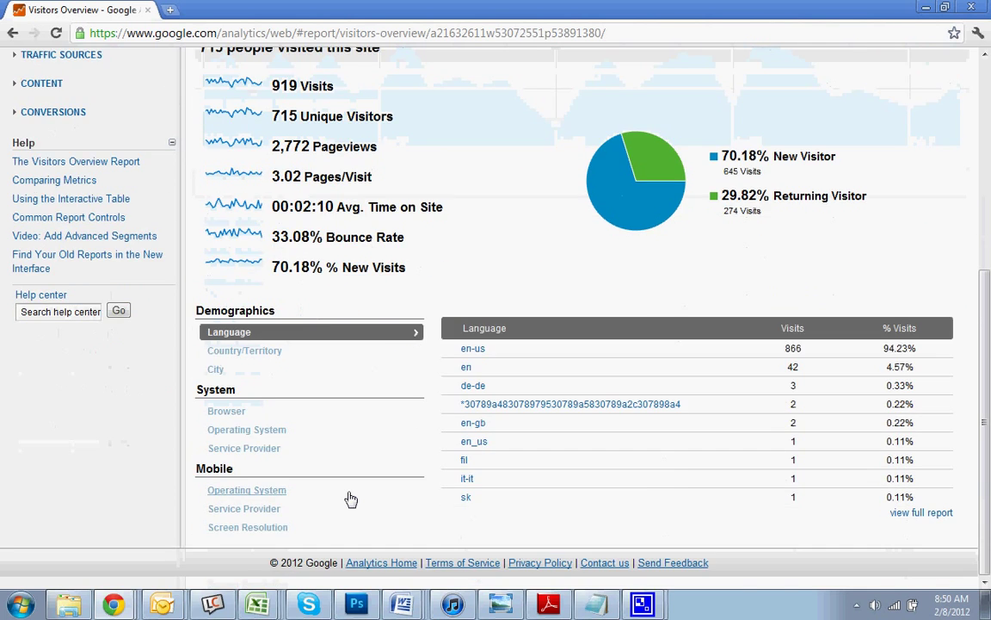
{"action": "scroll", "coordinate": [347, 498], "scroll_direction": "up", "scroll_amount": 5}
{"action": "scroll", "coordinate": [349, 485], "scroll_direction": "down", "scroll_amount": 2}
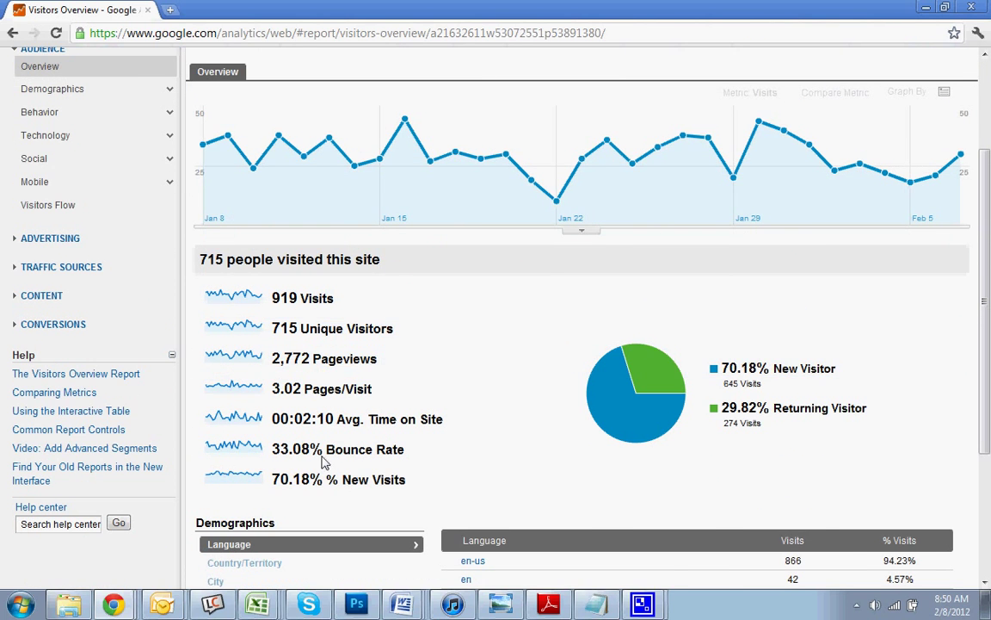
{"action": "scroll", "coordinate": [398, 464], "scroll_direction": "up", "scroll_amount": 3}
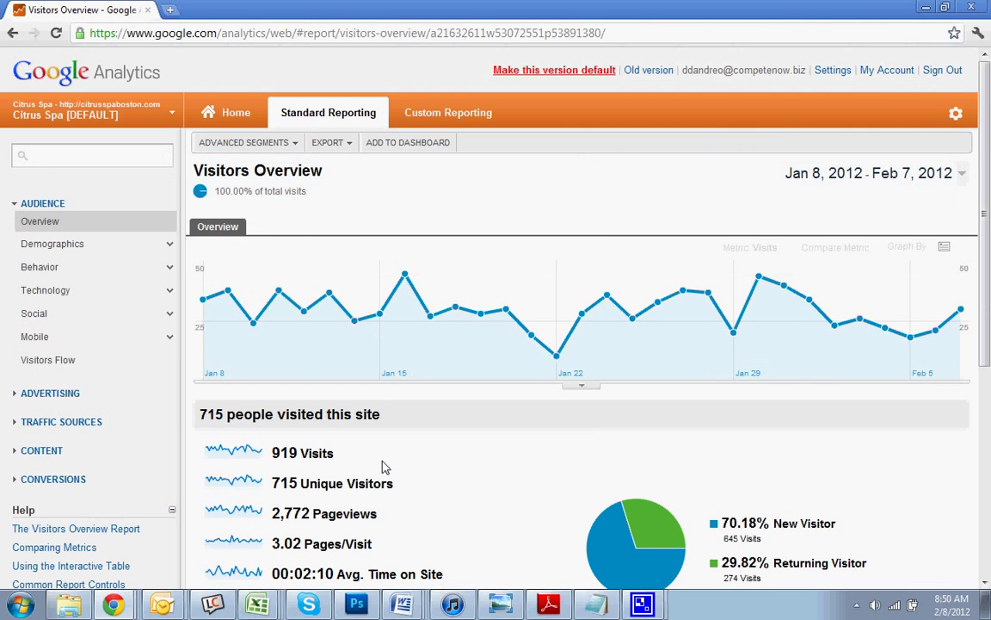
{"action": "scroll", "coordinate": [378, 467], "scroll_direction": "down", "scroll_amount": 2}
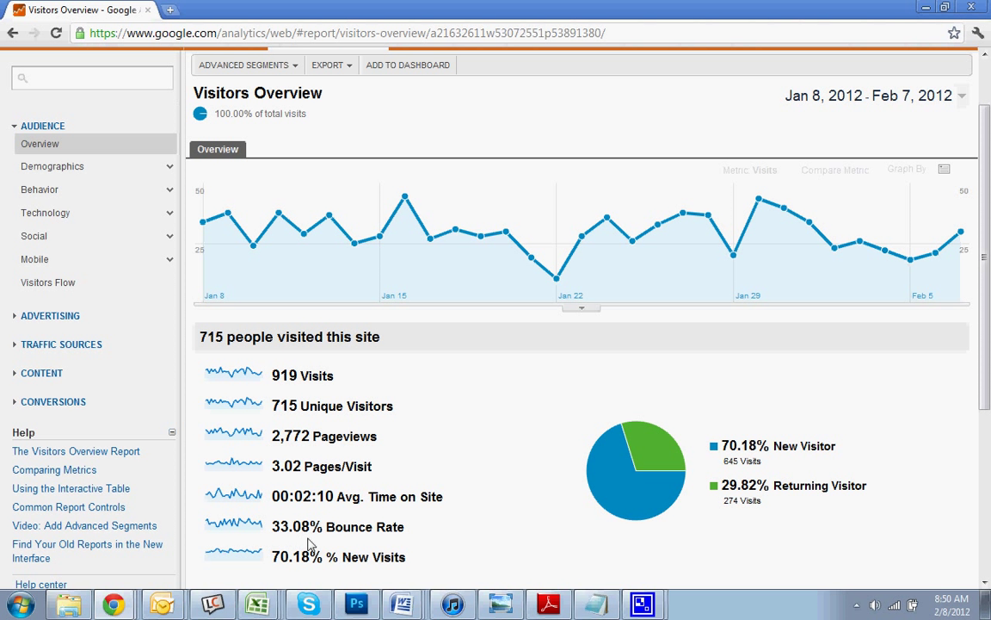
{"action": "scroll", "coordinate": [327, 432], "scroll_direction": "up", "scroll_amount": 2}
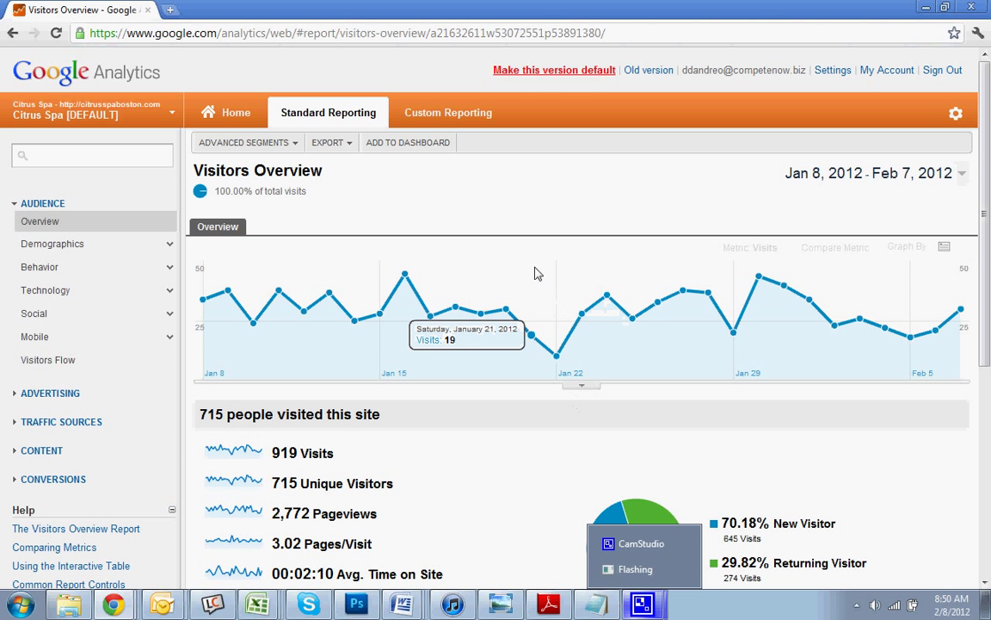
{"action": "mouse_move", "coordinate": [676, 301]}
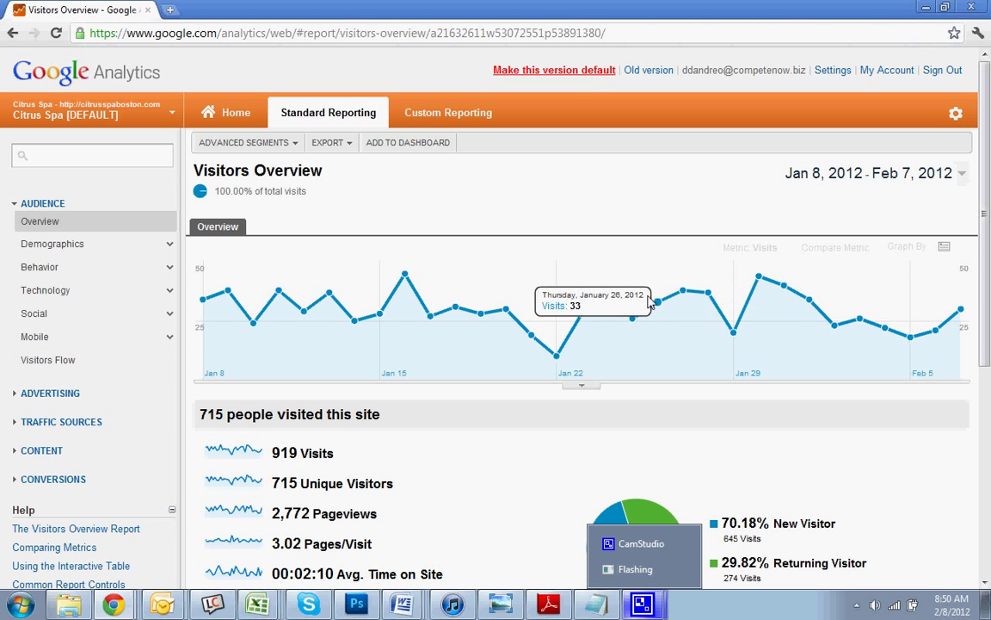
{"action": "mouse_move", "coordinate": [639, 307]}
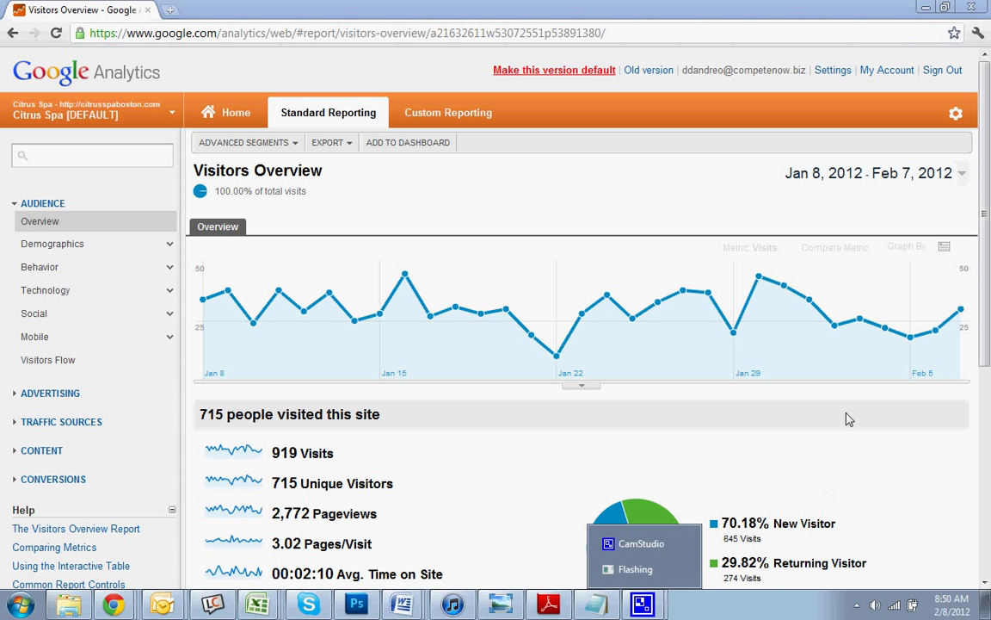
{"action": "mouse_move", "coordinate": [908, 340]}
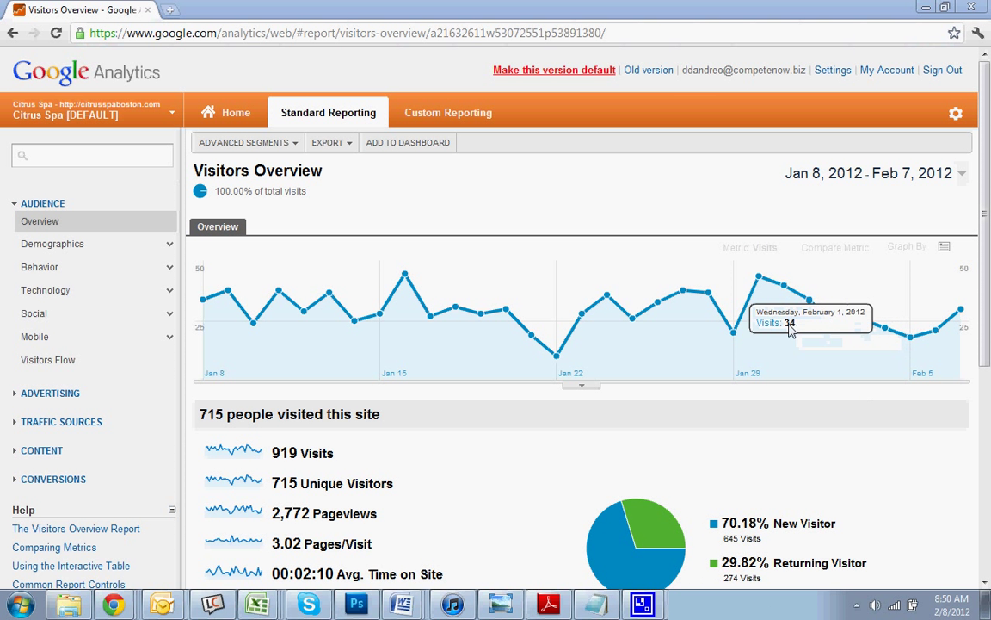
{"action": "left_click", "coordinate": [865, 177]}
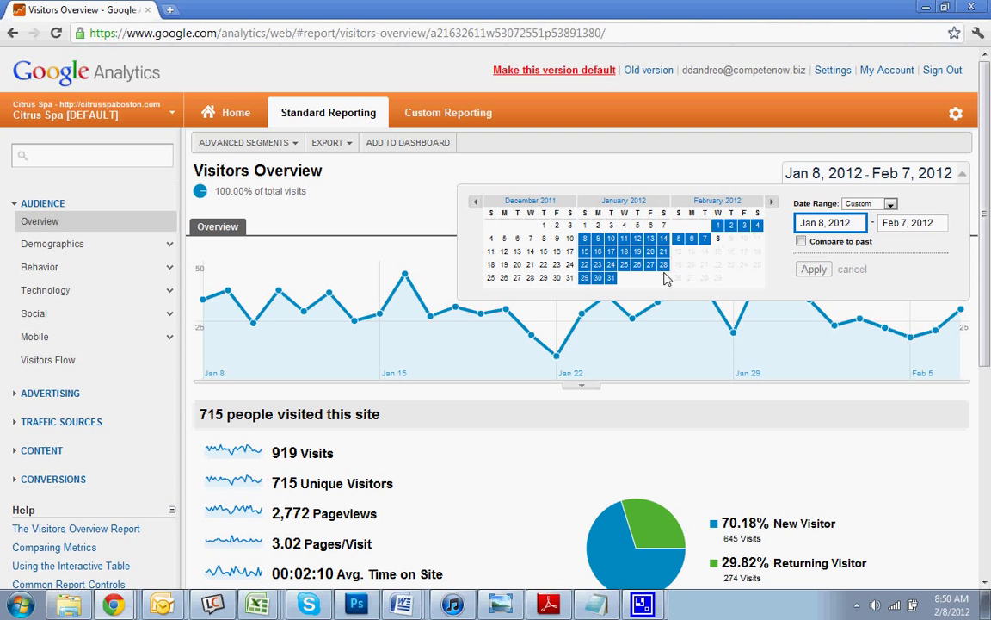
{"action": "left_click", "coordinate": [599, 279]}
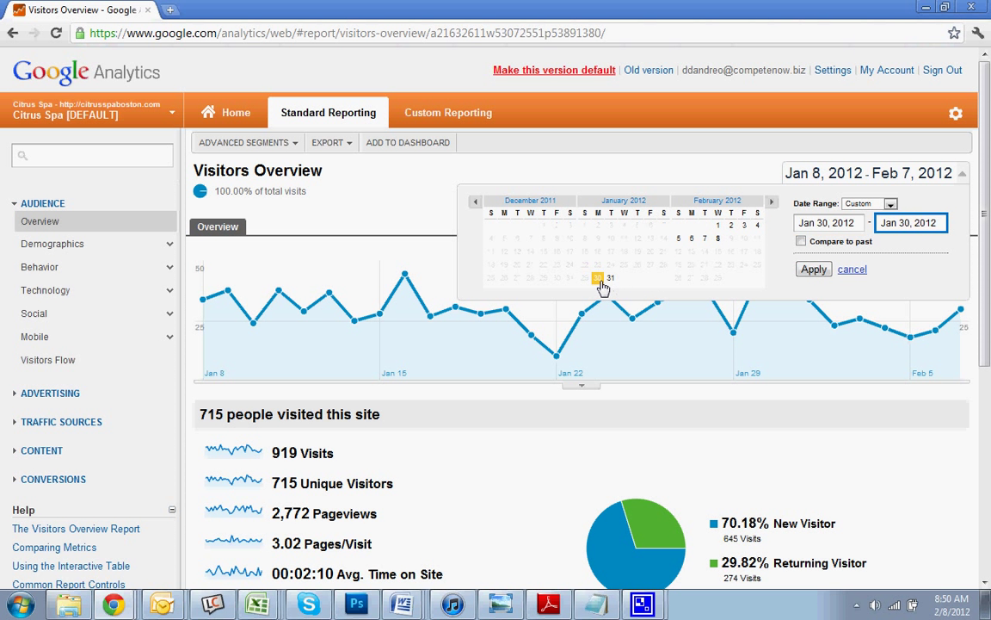
{"action": "left_click", "coordinate": [742, 231]}
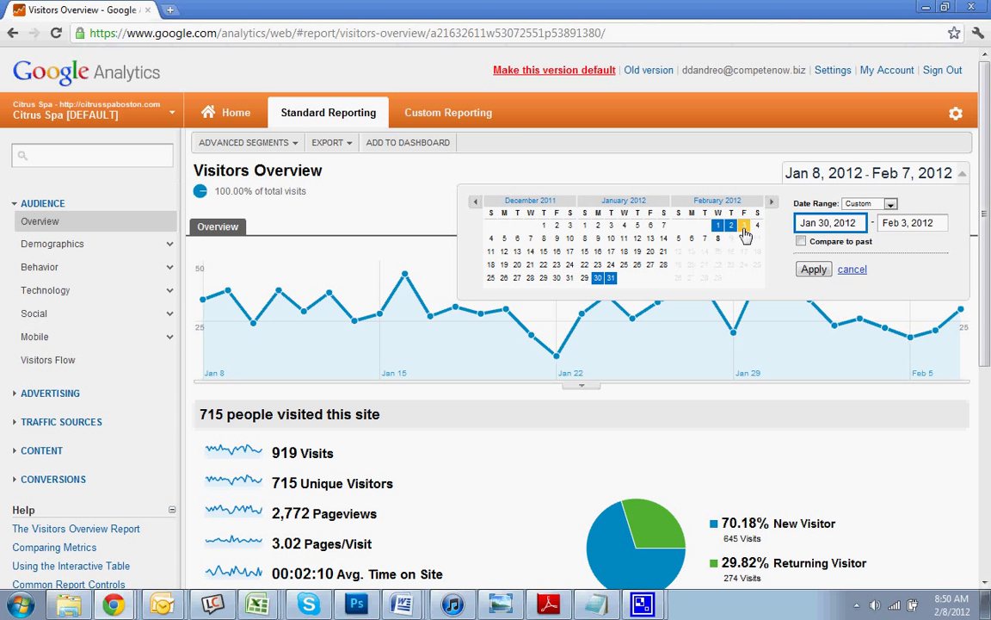
{"action": "left_click", "coordinate": [851, 272]}
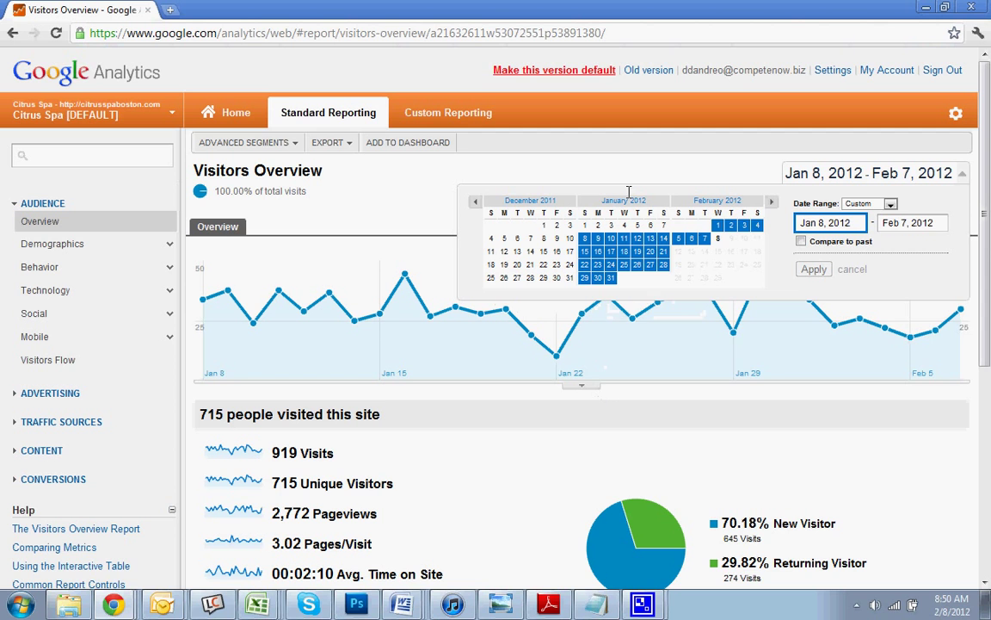
{"action": "left_click", "coordinate": [534, 415]}
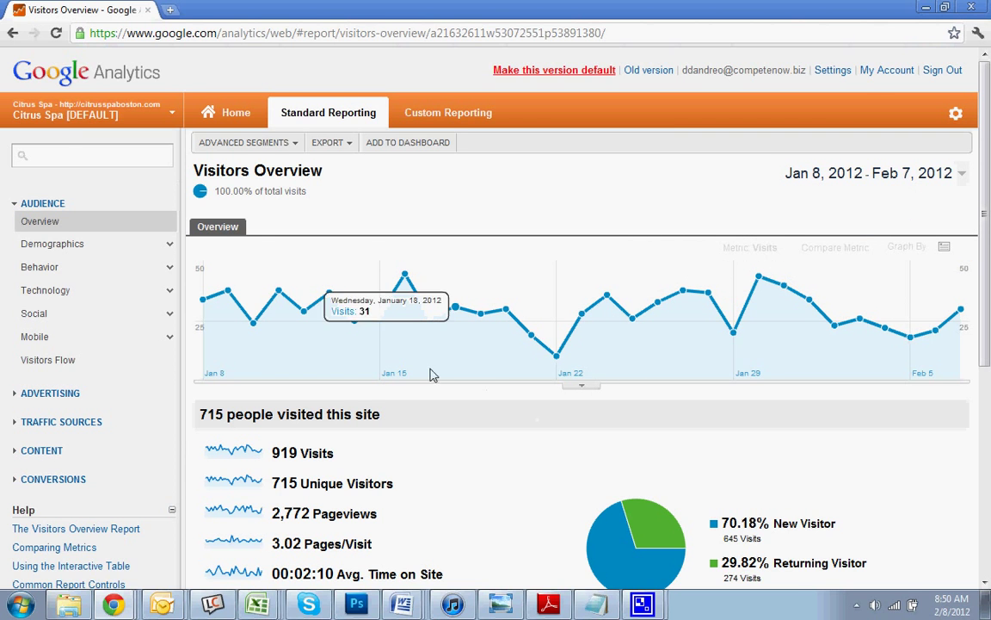
- Open the Demographics Location report and drill into United States, then Massachusetts
{"action": "scroll", "coordinate": [690, 321], "scroll_direction": "down", "scroll_amount": 4}
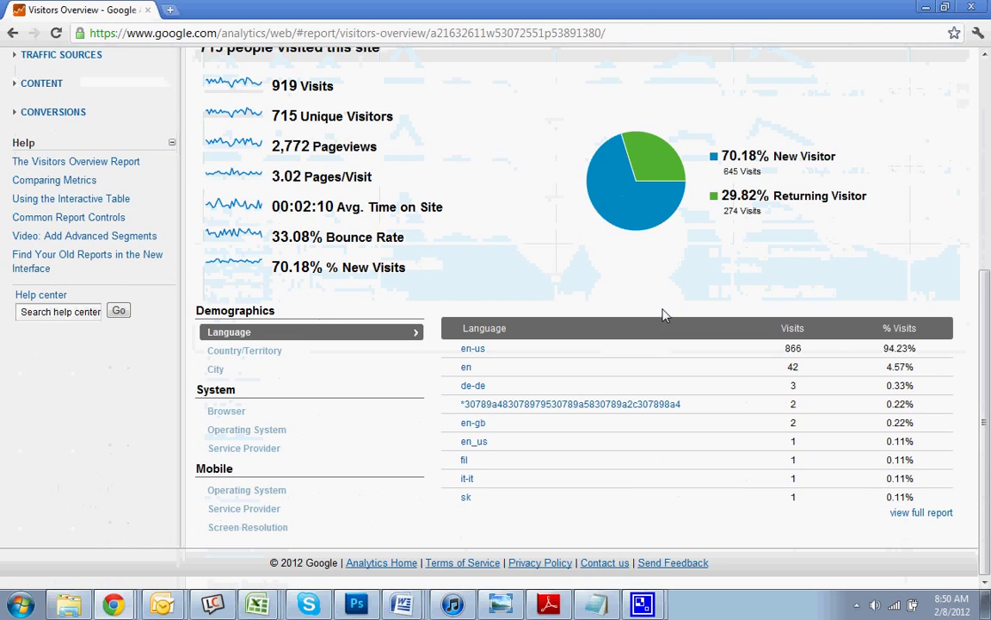
{"action": "scroll", "coordinate": [662, 315], "scroll_direction": "up", "scroll_amount": 4}
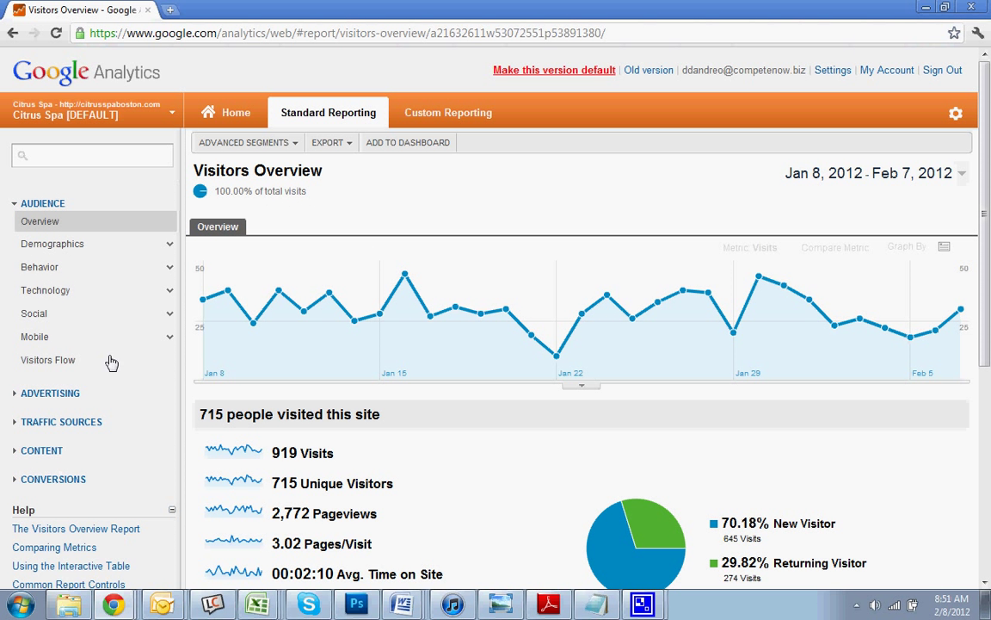
{"action": "left_click", "coordinate": [171, 246]}
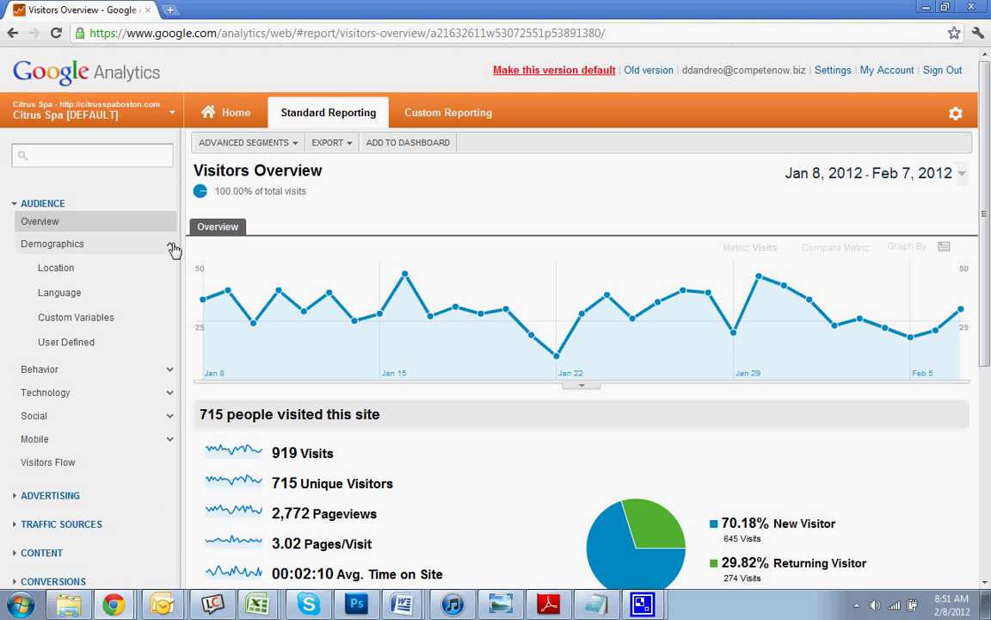
{"action": "left_click", "coordinate": [91, 277]}
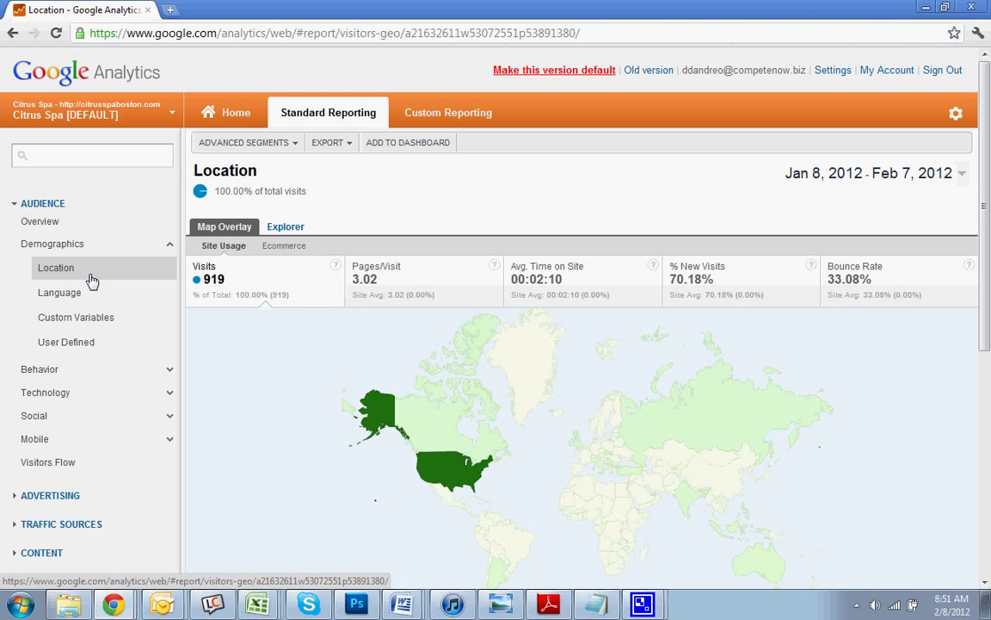
{"action": "scroll", "coordinate": [566, 351], "scroll_direction": "down", "scroll_amount": 5}
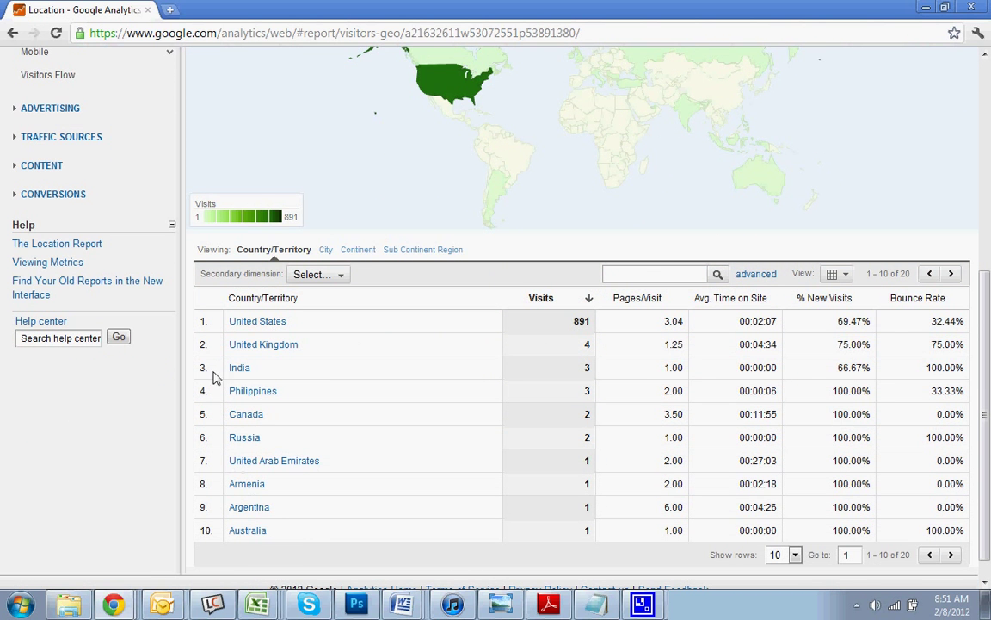
{"action": "left_click", "coordinate": [247, 321]}
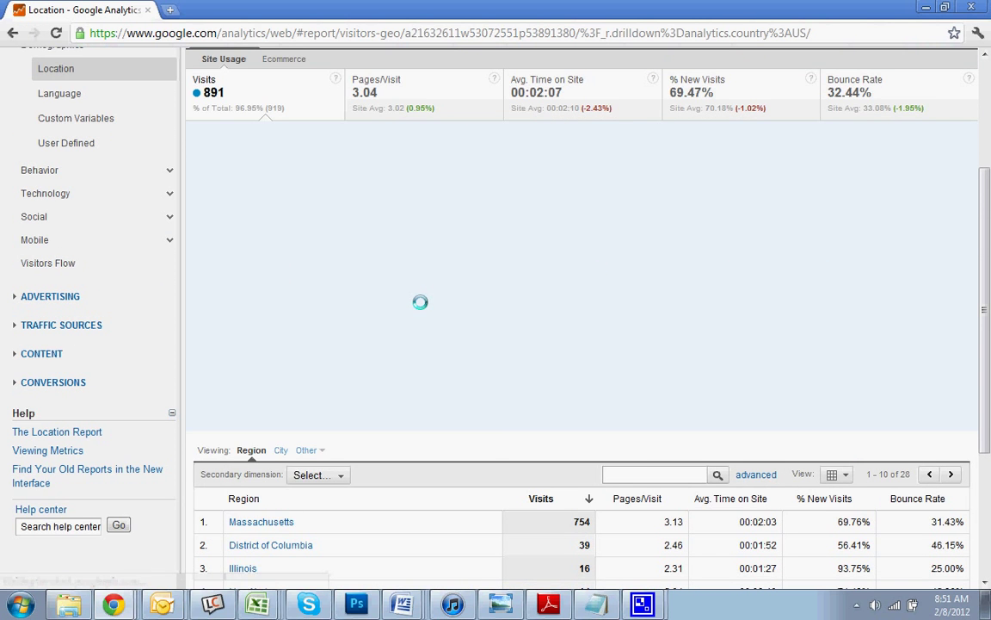
{"action": "scroll", "coordinate": [372, 362], "scroll_direction": "down", "scroll_amount": 5}
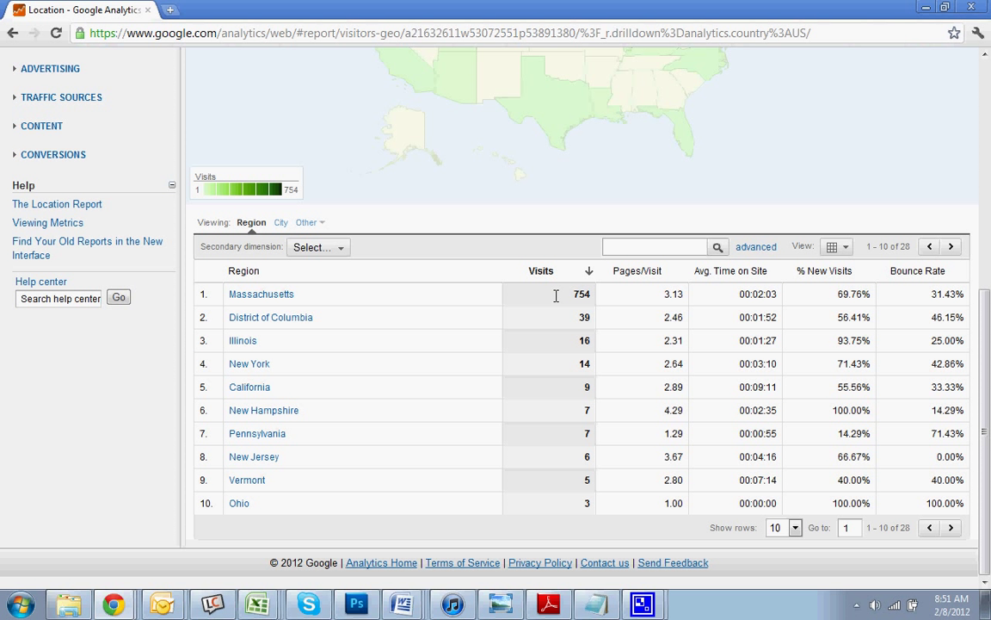
{"action": "left_click", "coordinate": [282, 296]}
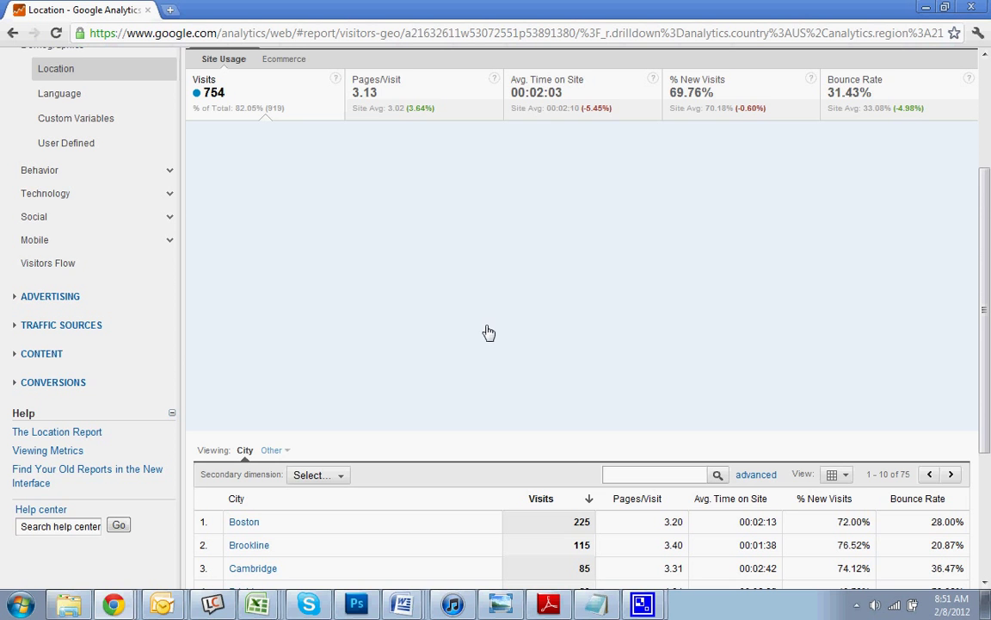
{"action": "scroll", "coordinate": [487, 333], "scroll_direction": "down", "scroll_amount": 3}
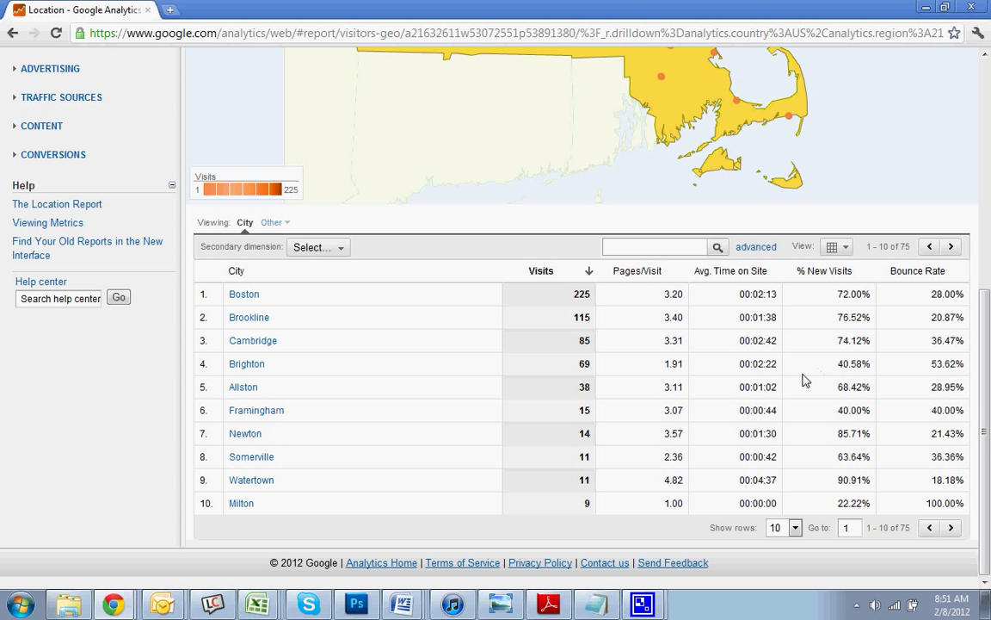
- Scan the Massachusetts city table, highlighting the top five cities led by Boston's 225 visits
{"action": "left_click_drag", "start_coordinate": [795, 391], "coordinate": [708, 293]}
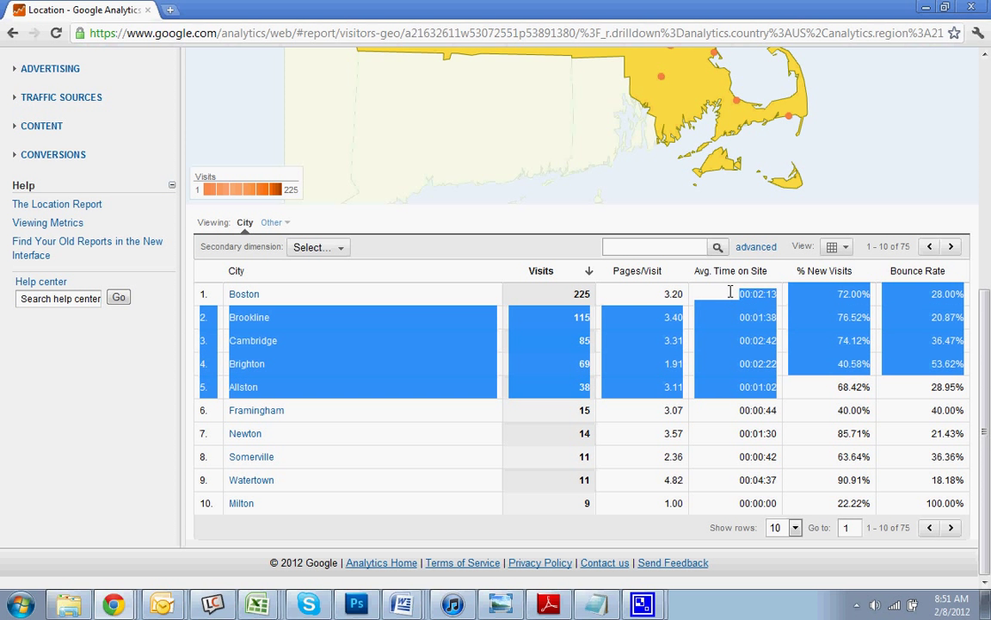
{"action": "left_click", "coordinate": [704, 314]}
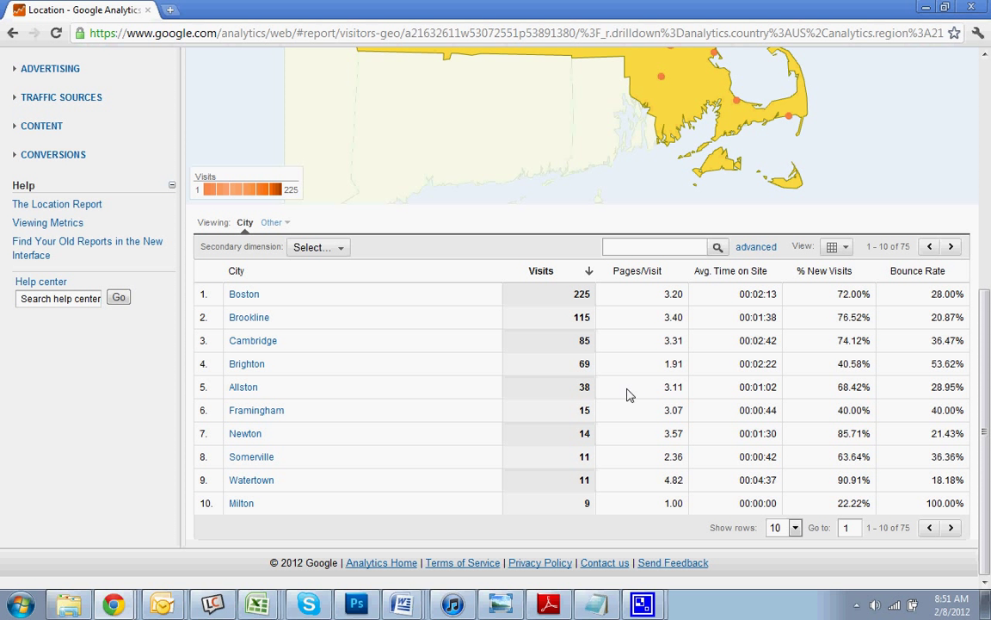
{"action": "scroll", "coordinate": [626, 394], "scroll_direction": "up", "scroll_amount": 2}
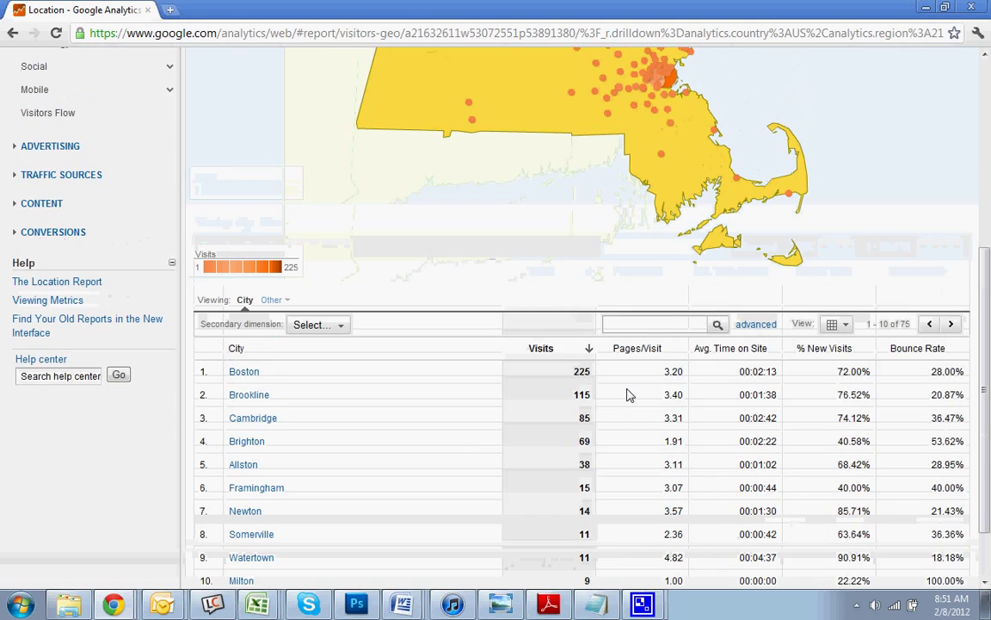
{"action": "scroll", "coordinate": [629, 394], "scroll_direction": "up", "scroll_amount": 2}
{"action": "scroll", "coordinate": [629, 394], "scroll_direction": "down", "scroll_amount": 5}
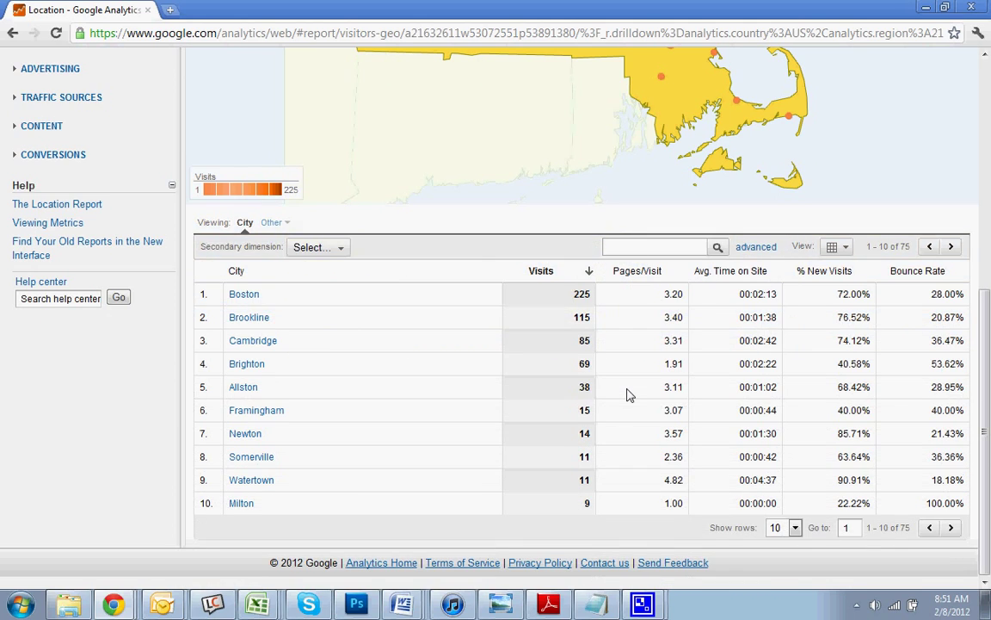
{"action": "scroll", "coordinate": [628, 395], "scroll_direction": "up", "scroll_amount": 10}
{"action": "scroll", "coordinate": [628, 394], "scroll_direction": "down", "scroll_amount": 5}
{"action": "scroll", "coordinate": [628, 394], "scroll_direction": "up", "scroll_amount": 6}
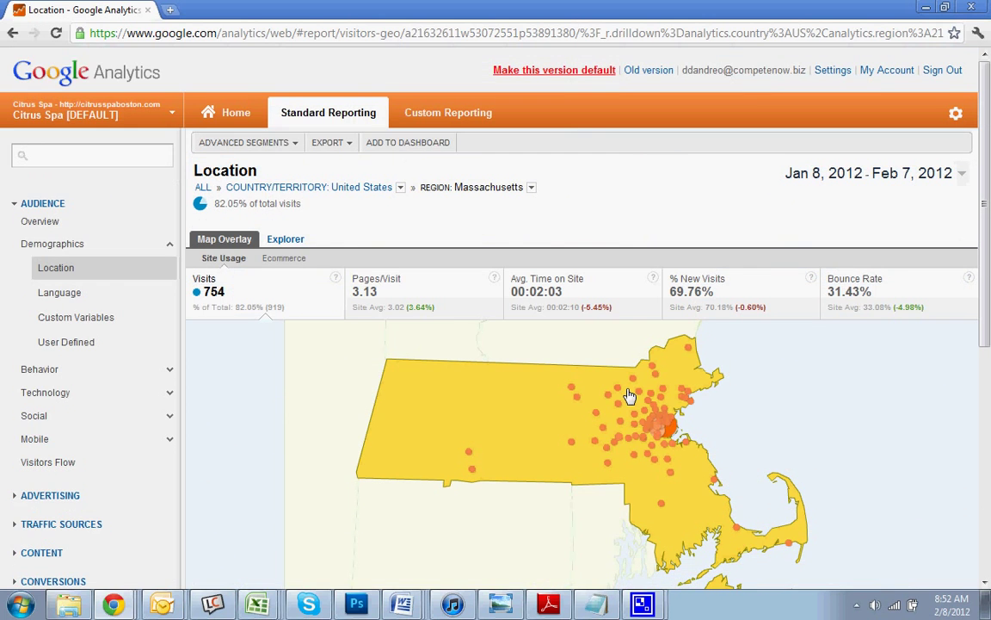
{"action": "scroll", "coordinate": [629, 394], "scroll_direction": "down", "scroll_amount": 5}
{"action": "scroll", "coordinate": [427, 321], "scroll_direction": "up", "scroll_amount": 5}
- Scroll through the Language report's visits by browser language, led by en-us with 866
{"action": "left_click", "coordinate": [91, 301]}
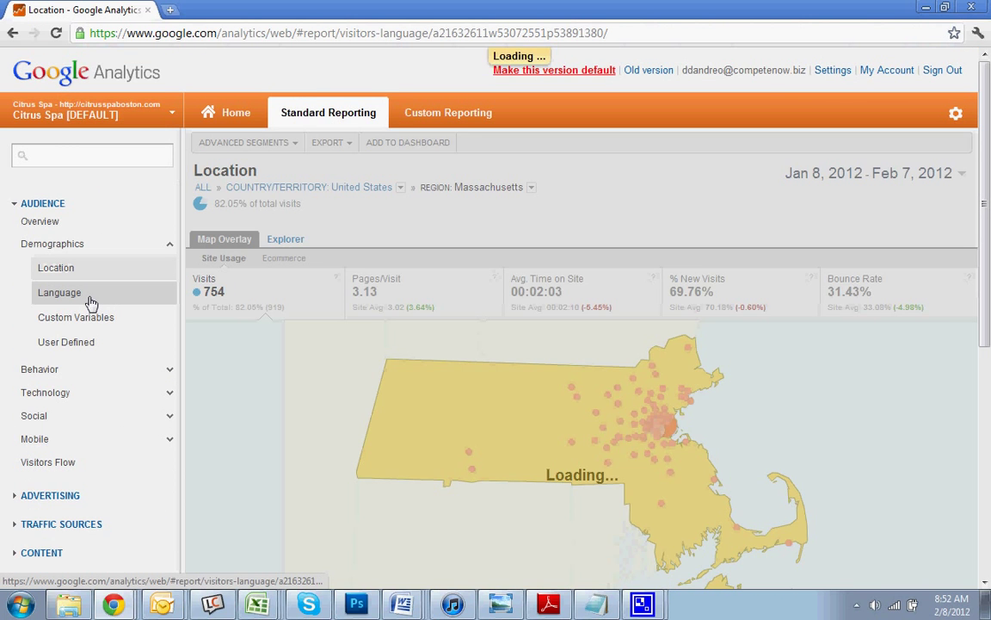
{"action": "scroll", "coordinate": [275, 335], "scroll_direction": "down", "scroll_amount": 3}
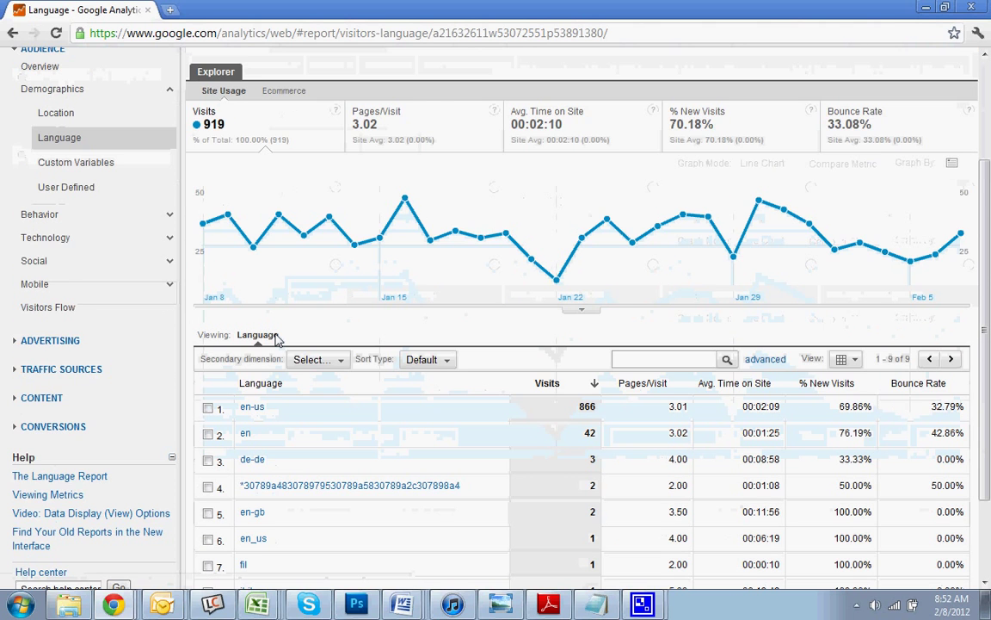
{"action": "scroll", "coordinate": [276, 338], "scroll_direction": "up", "scroll_amount": 3}
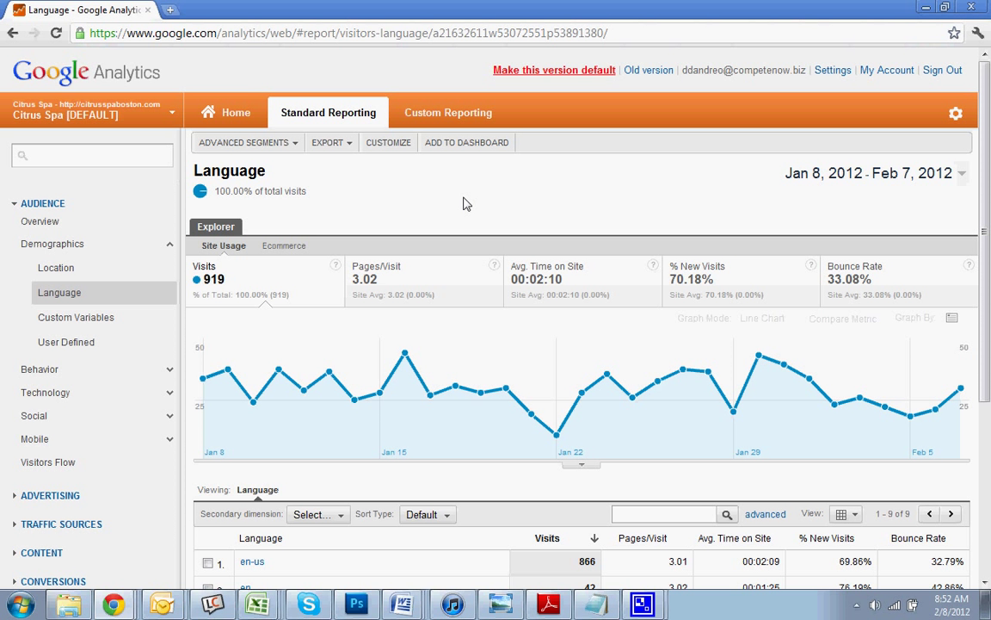
{"action": "scroll", "coordinate": [462, 206], "scroll_direction": "down", "scroll_amount": 3}
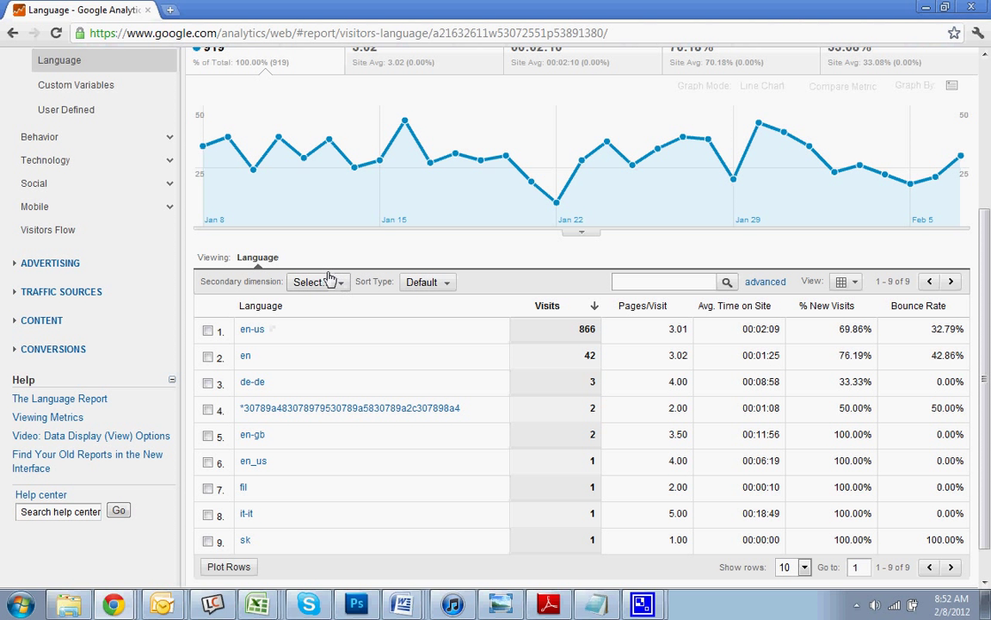
{"action": "scroll", "coordinate": [559, 340], "scroll_direction": "up", "scroll_amount": 3}
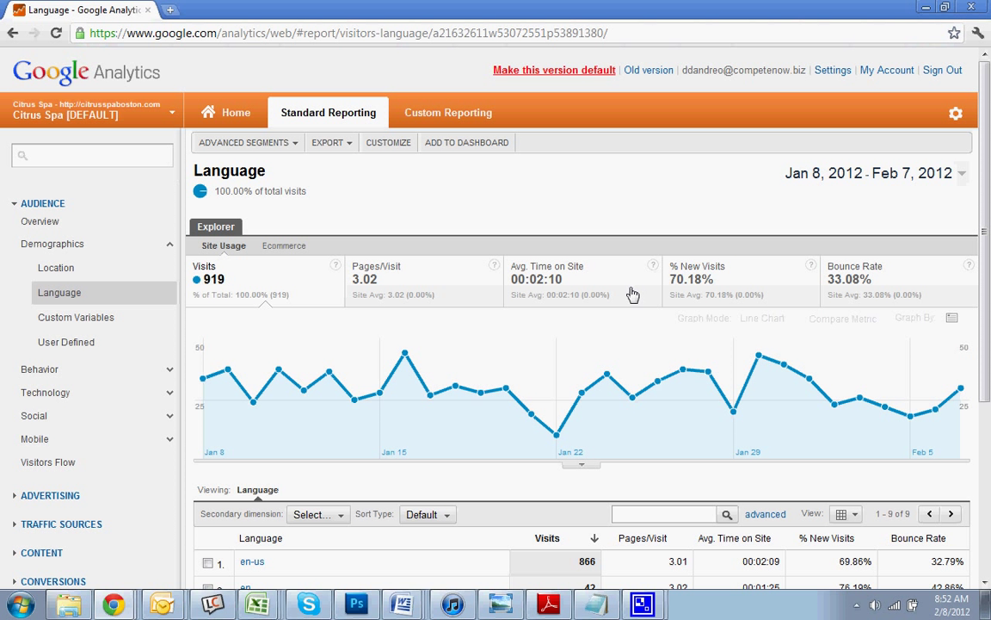
{"action": "mouse_move", "coordinate": [524, 355]}
- Check the Custom Variables report, which has no data for Key 1
{"action": "left_click", "coordinate": [100, 319]}
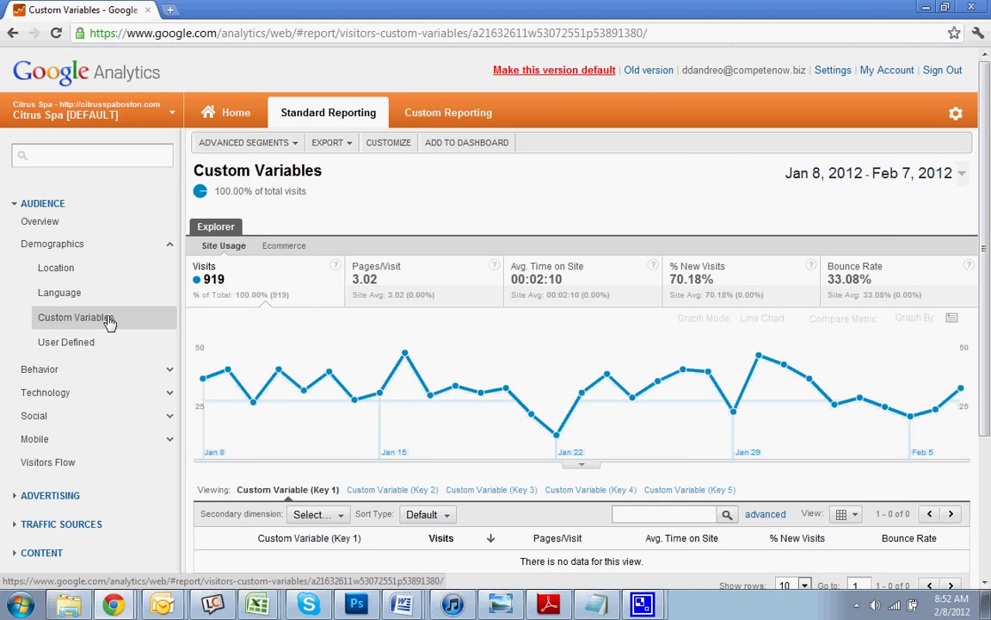
{"action": "scroll", "coordinate": [504, 336], "scroll_direction": "down", "scroll_amount": 3}
{"action": "scroll", "coordinate": [506, 339], "scroll_direction": "up", "scroll_amount": 3}
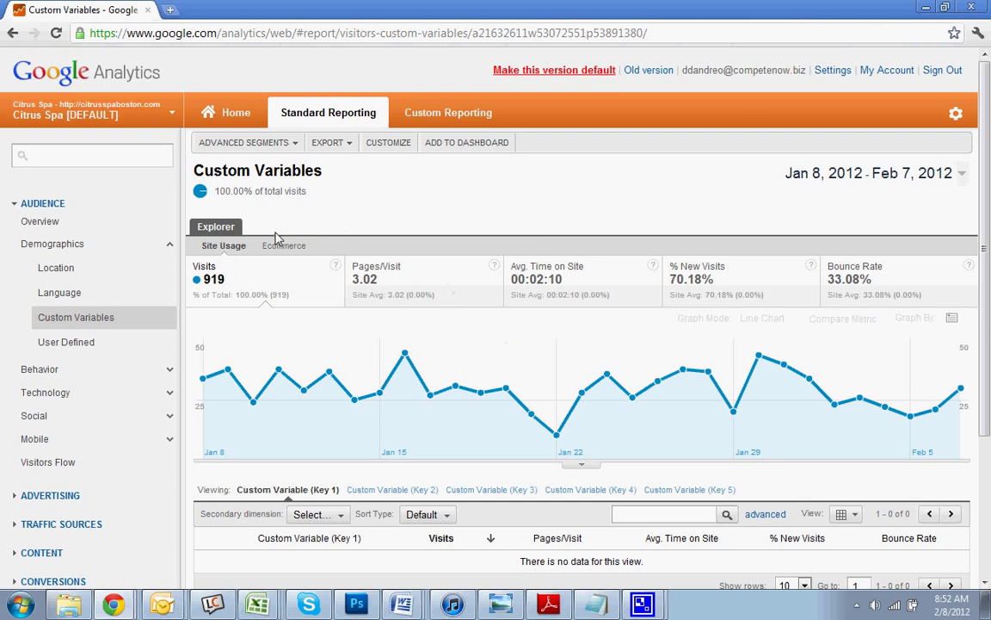
- View User Defined with all 919 visits (not set), then collapse Demographics
{"action": "left_click", "coordinate": [82, 343]}
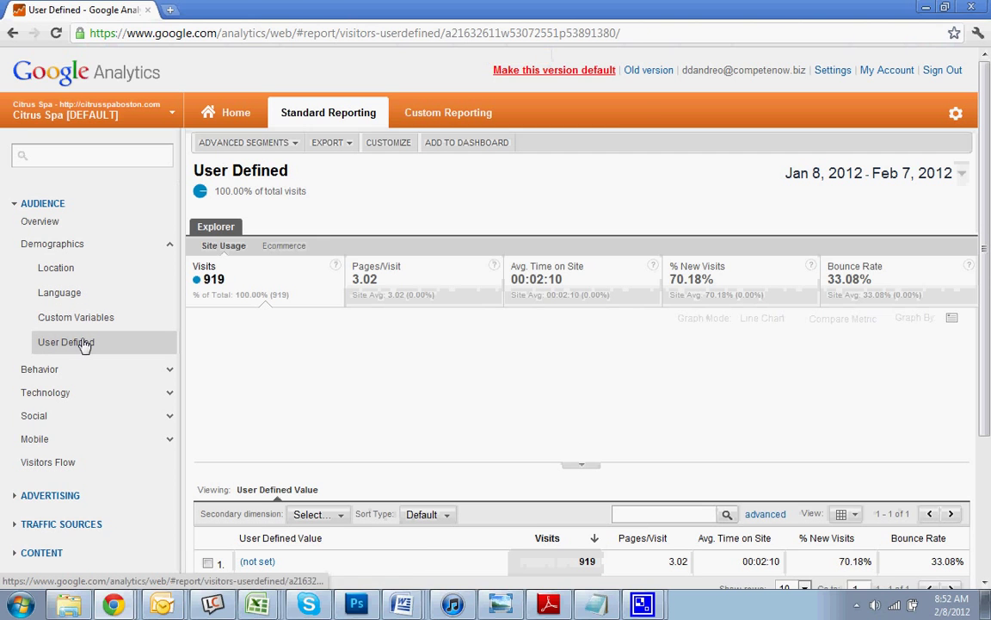
{"action": "scroll", "coordinate": [763, 332], "scroll_direction": "down", "scroll_amount": 1}
{"action": "scroll", "coordinate": [759, 330], "scroll_direction": "down", "scroll_amount": 1}
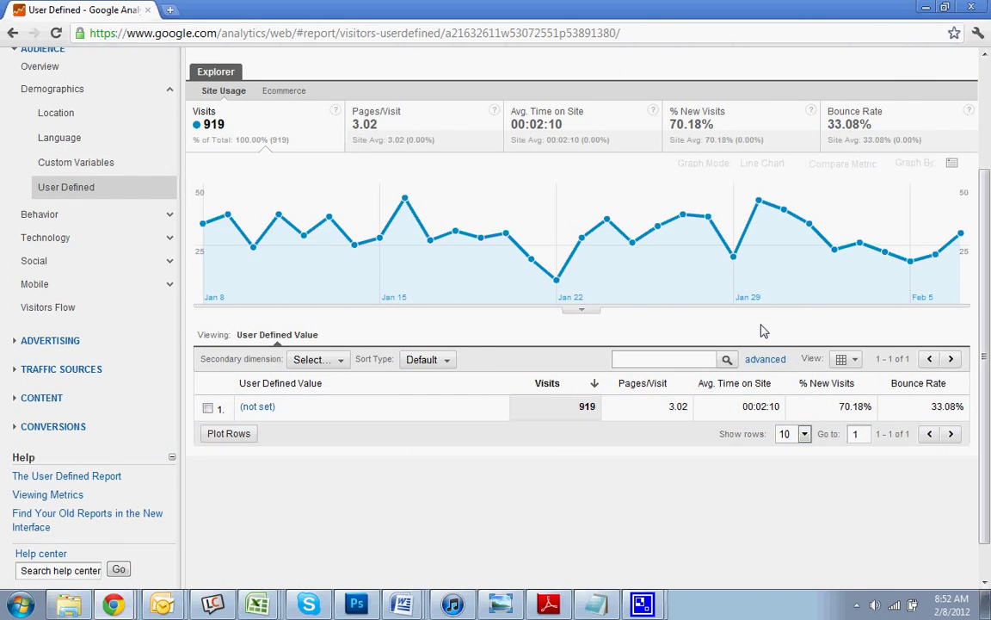
{"action": "scroll", "coordinate": [761, 330], "scroll_direction": "up", "scroll_amount": 2}
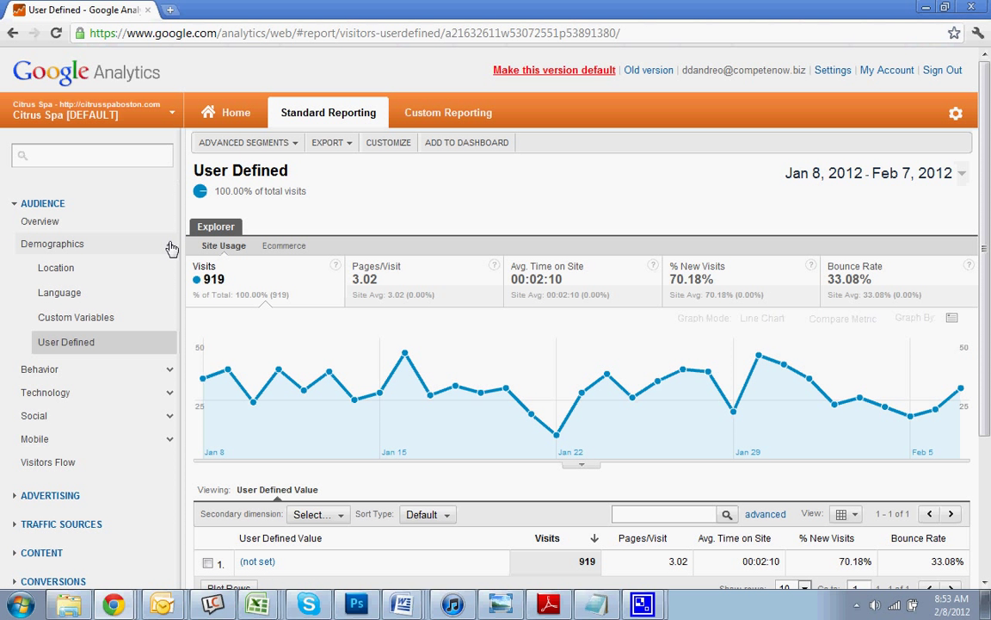
{"action": "left_click", "coordinate": [171, 248]}
- Compare 645 new visitors against 274 returning visitors, highlighting the 29.82% returning share
{"action": "left_click", "coordinate": [167, 269]}
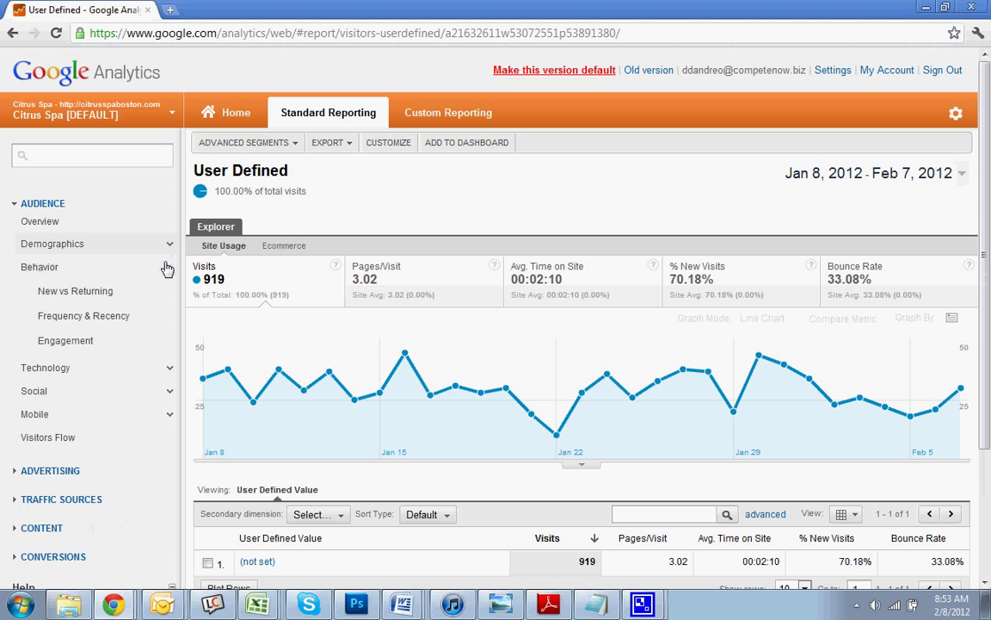
{"action": "left_click", "coordinate": [97, 296]}
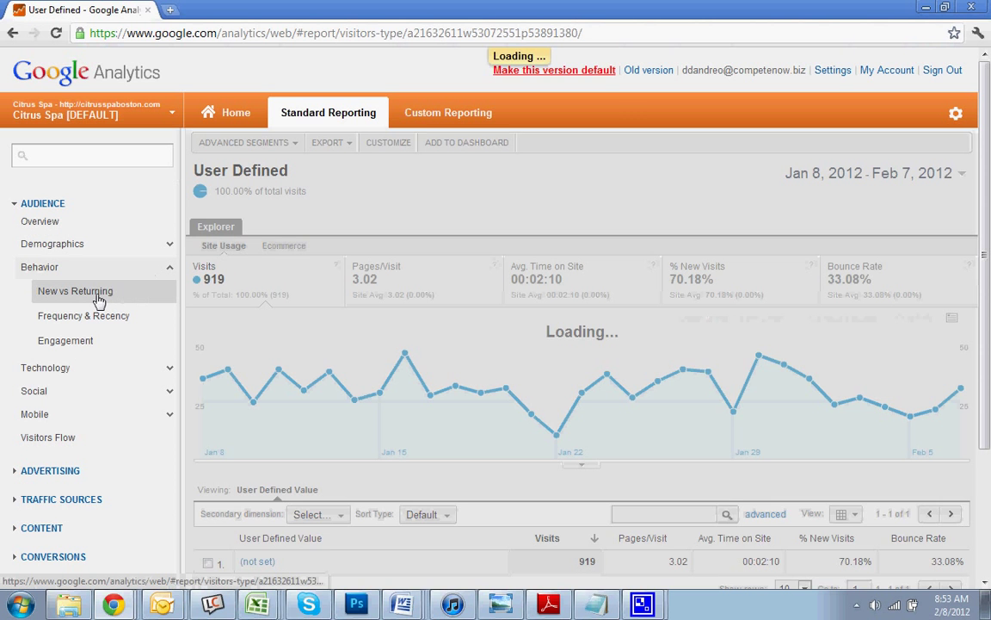
{"action": "scroll", "coordinate": [508, 411], "scroll_direction": "down", "scroll_amount": 3}
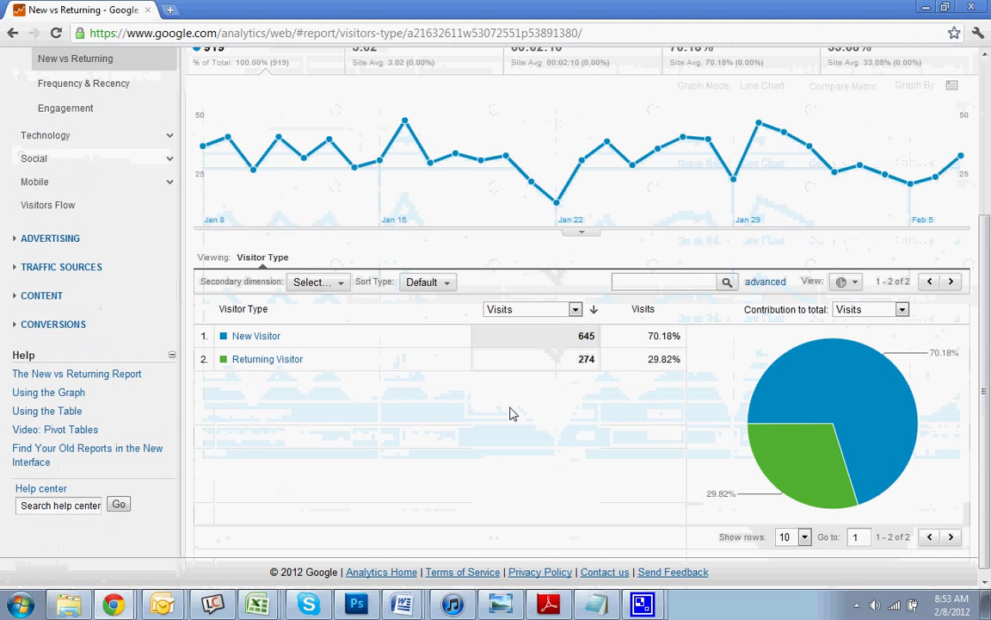
{"action": "scroll", "coordinate": [510, 414], "scroll_direction": "up", "scroll_amount": 1}
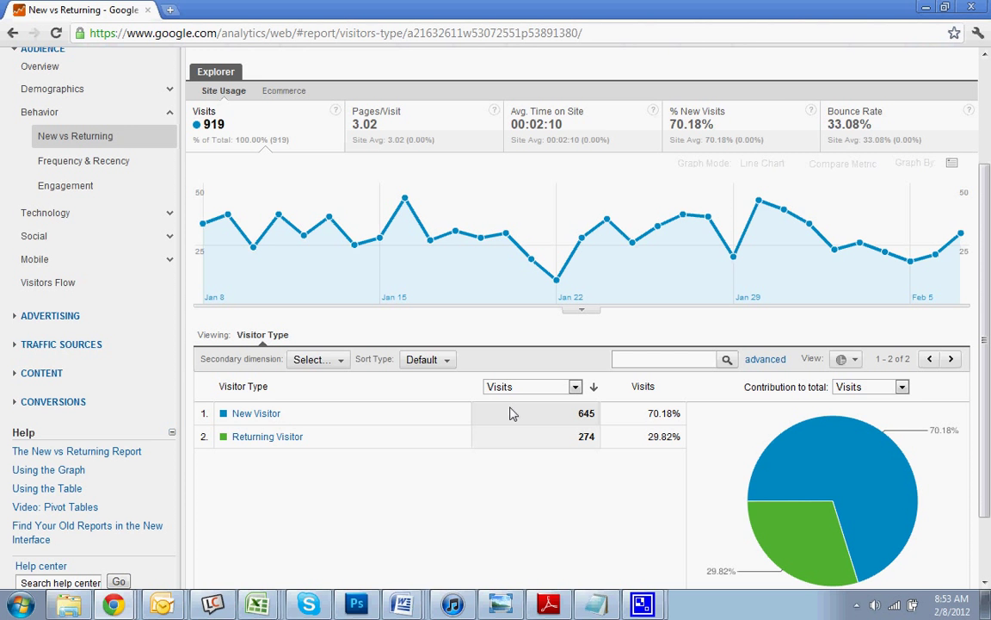
{"action": "scroll", "coordinate": [511, 414], "scroll_direction": "up", "scroll_amount": 1}
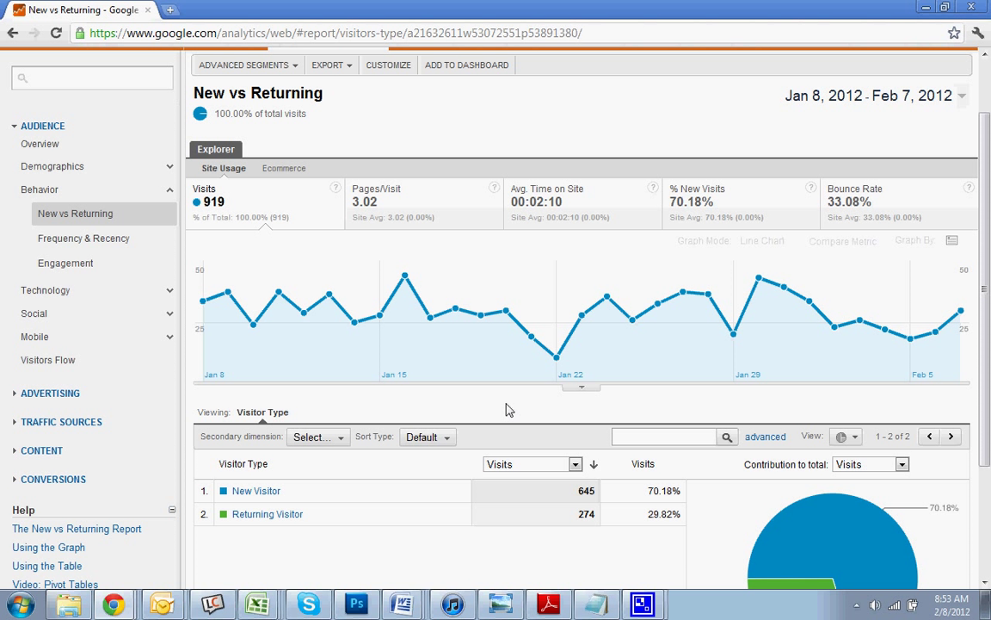
{"action": "left_click_drag", "start_coordinate": [649, 514], "coordinate": [675, 518]}
{"action": "left_click", "coordinate": [670, 522]}
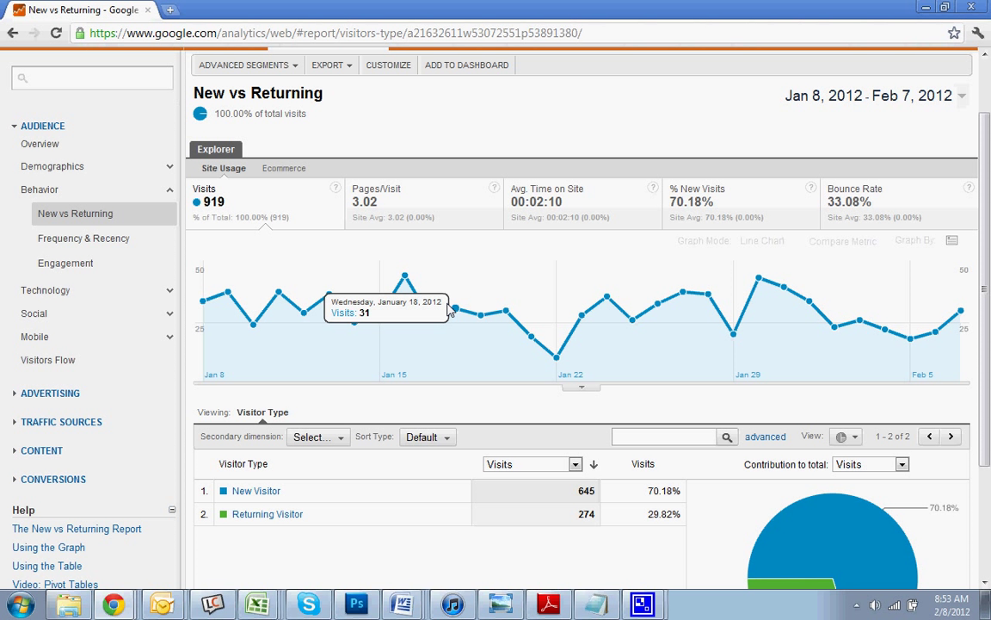
{"action": "scroll", "coordinate": [447, 310], "scroll_direction": "down", "scroll_amount": 1}
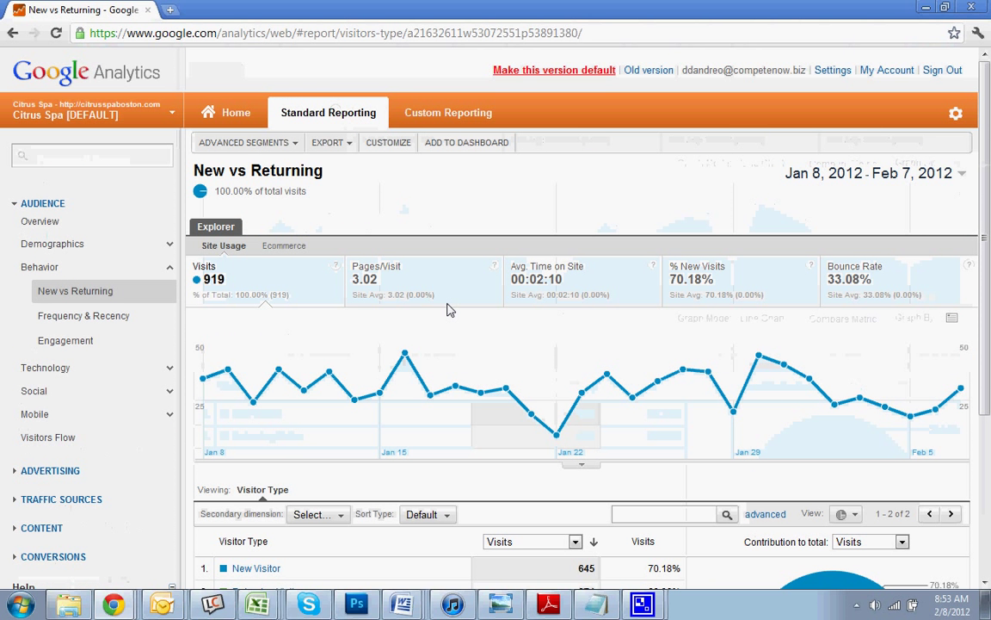
{"action": "scroll", "coordinate": [447, 310], "scroll_direction": "down", "scroll_amount": 3}
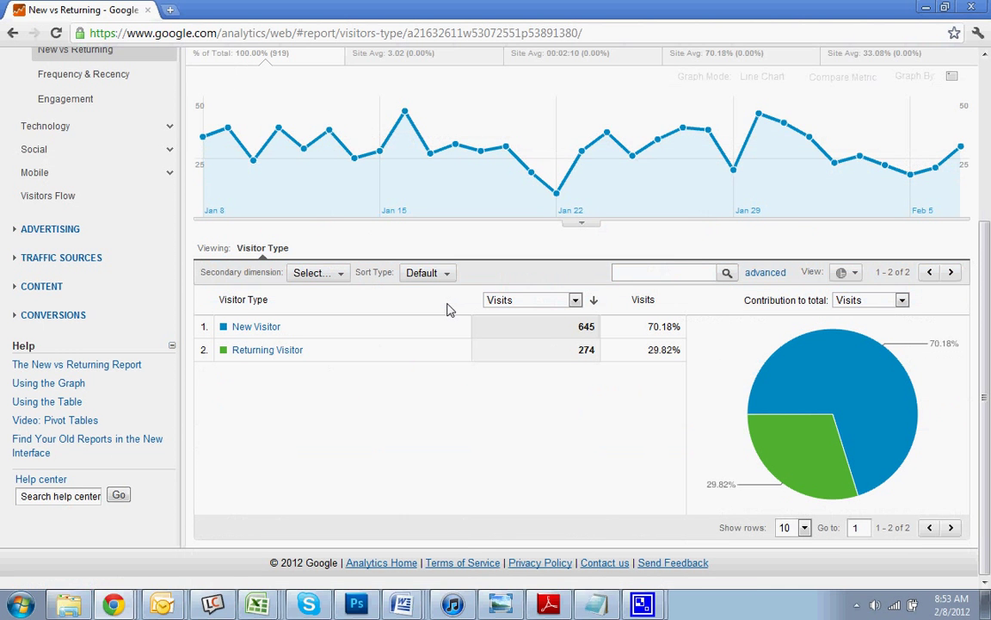
{"action": "scroll", "coordinate": [448, 310], "scroll_direction": "up", "scroll_amount": 3}
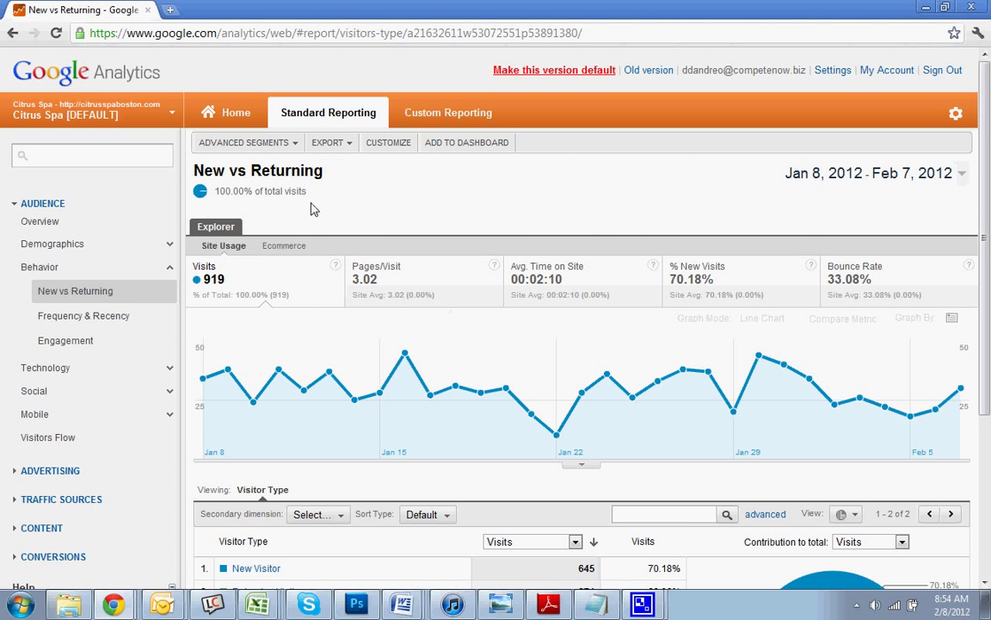
- View Frequency & Recency, then Engagement with 0-10 second visits leading at 357; collapse Behavior
{"action": "left_click", "coordinate": [45, 319]}
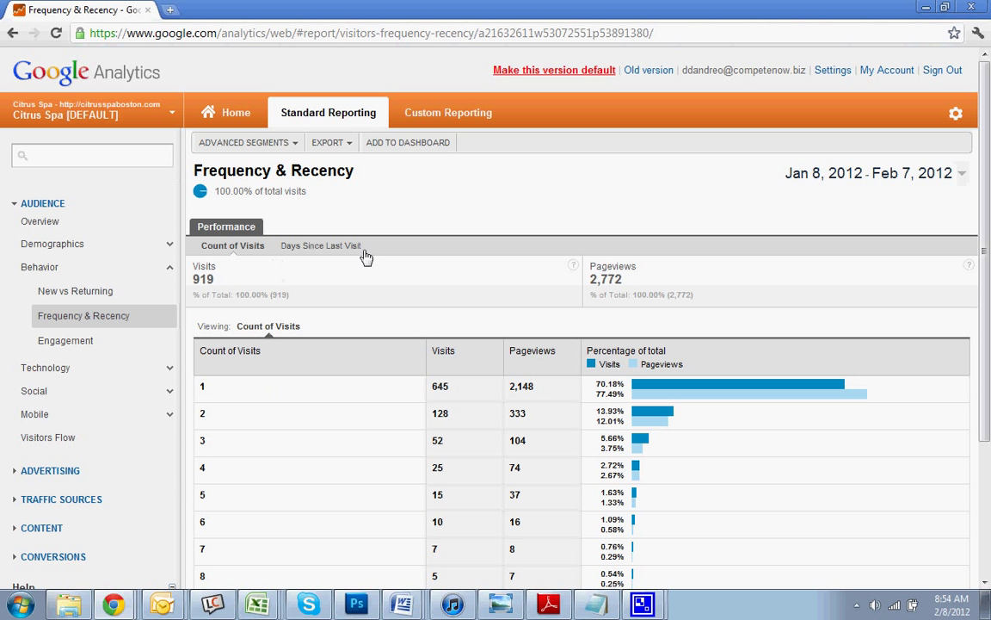
{"action": "left_click", "coordinate": [71, 342]}
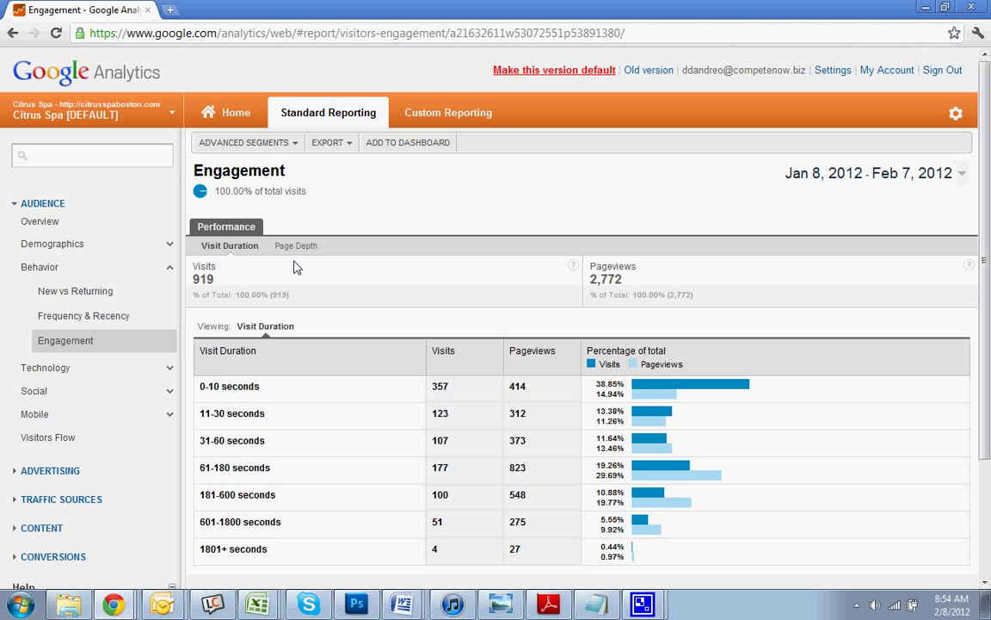
{"action": "scroll", "coordinate": [293, 267], "scroll_direction": "down", "scroll_amount": 1}
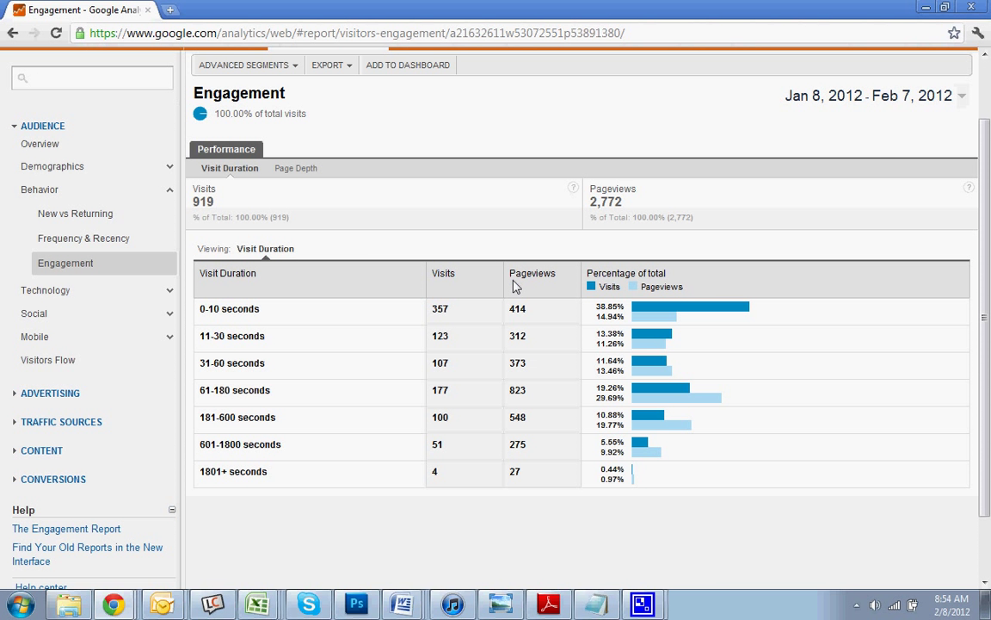
{"action": "scroll", "coordinate": [513, 287], "scroll_direction": "up", "scroll_amount": 1}
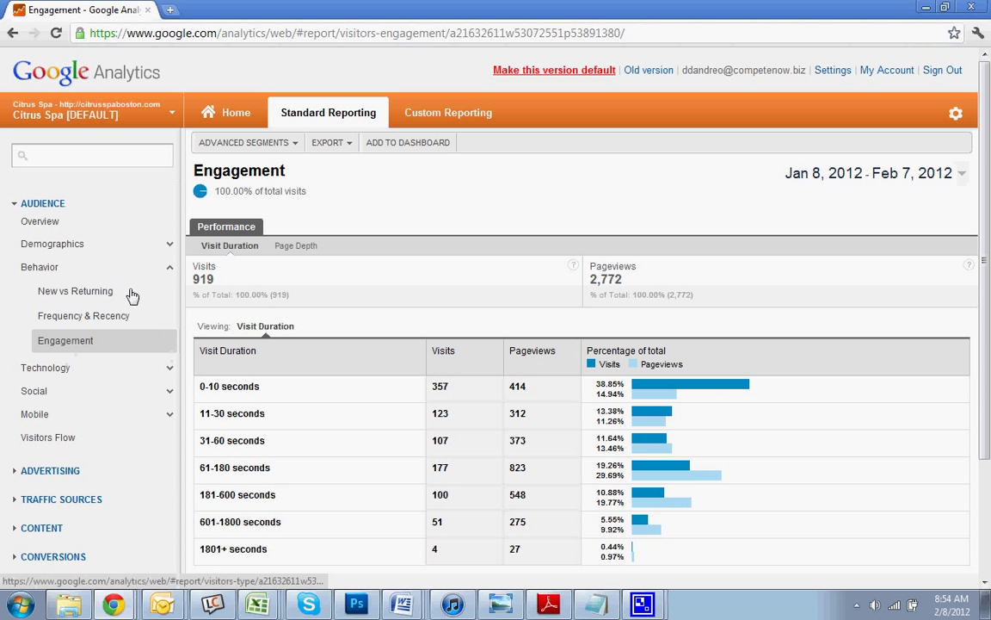
{"action": "left_click", "coordinate": [169, 270]}
- Review Browser & OS visits by browser: Safari leads with 301 (32.75%), Firefox 209
{"action": "left_click", "coordinate": [170, 293]}
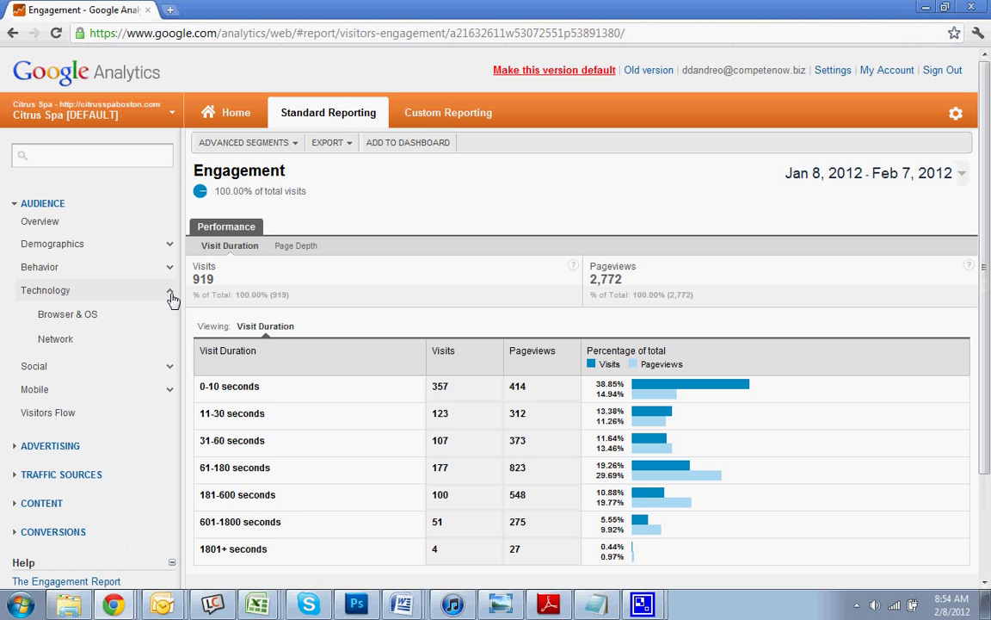
{"action": "left_click", "coordinate": [103, 319]}
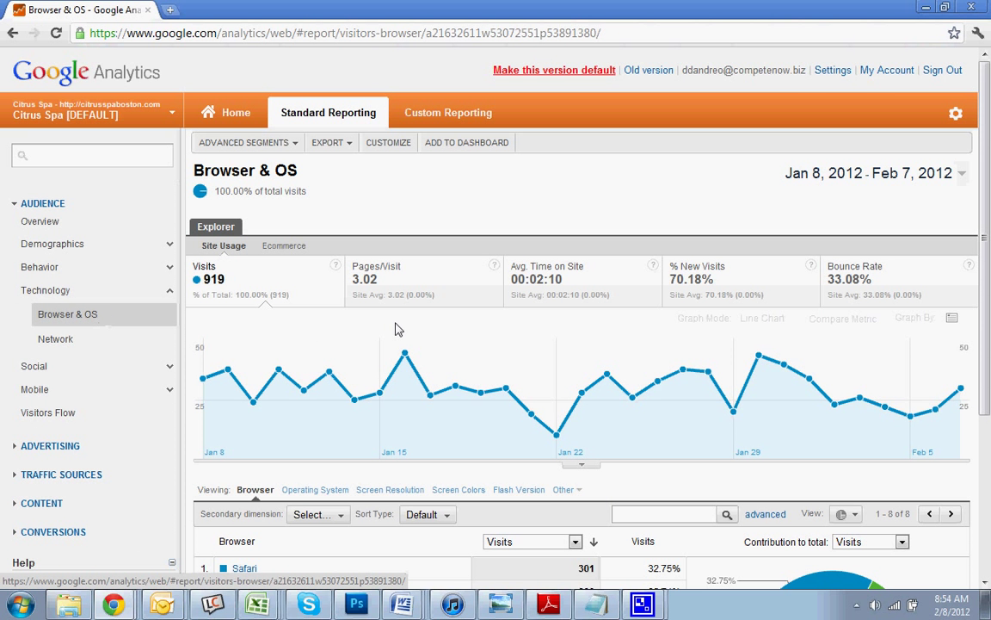
{"action": "scroll", "coordinate": [398, 329], "scroll_direction": "down", "scroll_amount": 1}
{"action": "scroll", "coordinate": [398, 329], "scroll_direction": "down", "scroll_amount": 2}
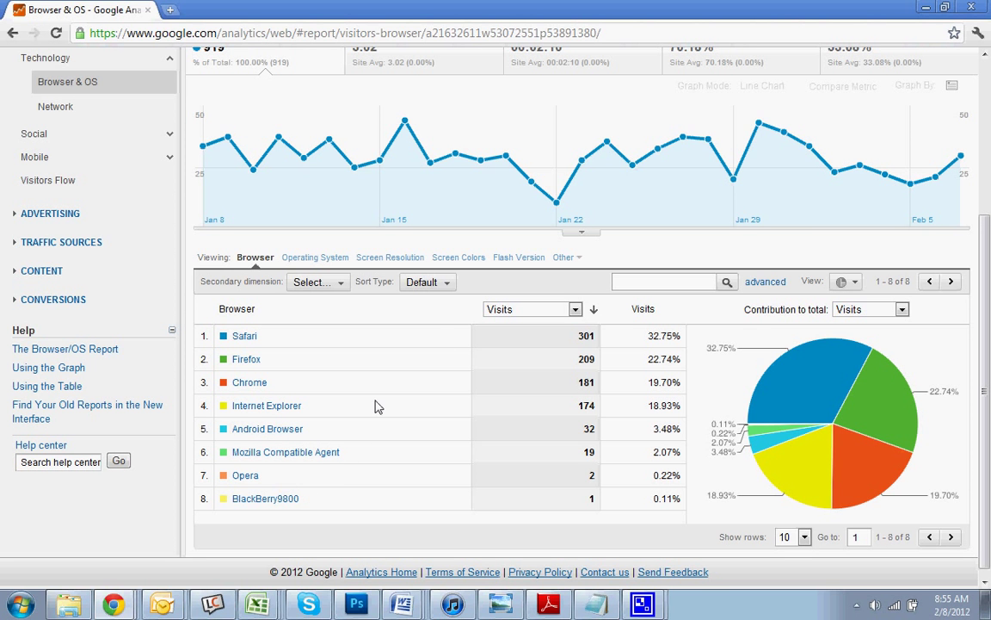
{"action": "scroll", "coordinate": [376, 404], "scroll_direction": "up", "scroll_amount": 5}
{"action": "scroll", "coordinate": [712, 345], "scroll_direction": "down", "scroll_amount": 3}
{"action": "scroll", "coordinate": [582, 354], "scroll_direction": "up", "scroll_amount": 4}
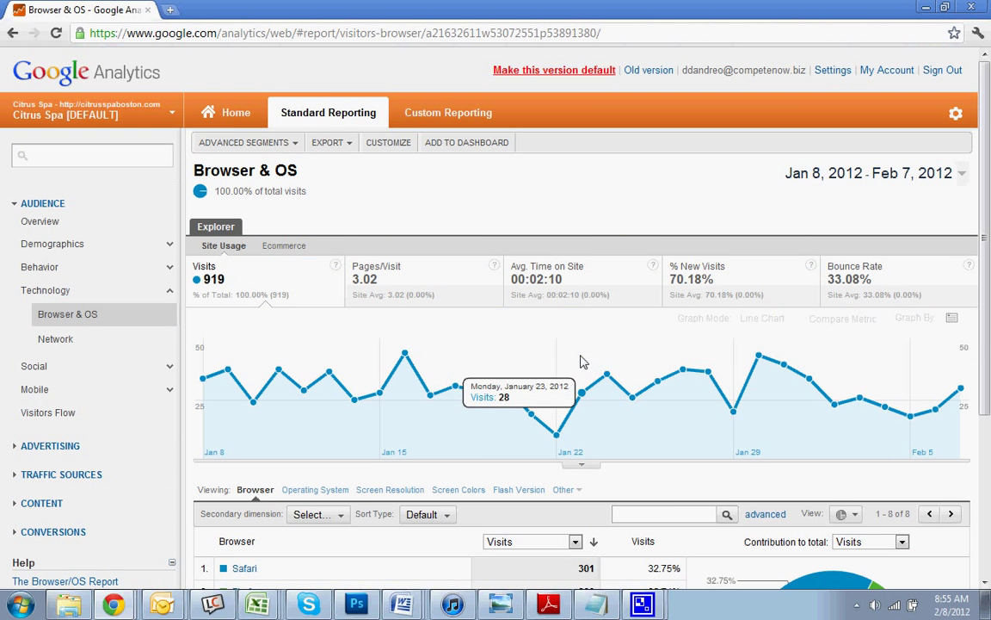
{"action": "left_click", "coordinate": [94, 342]}
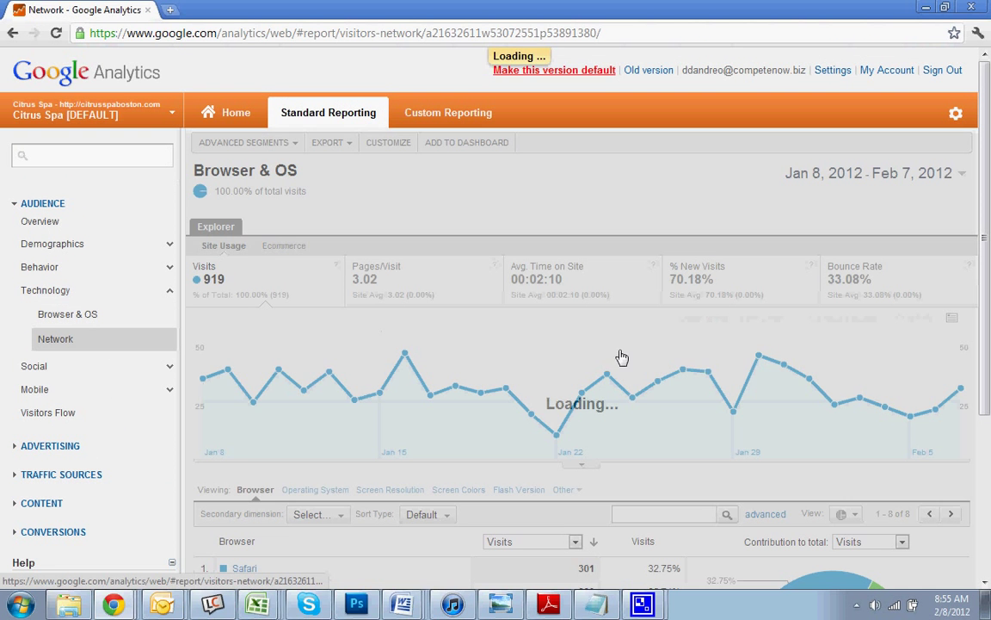
- Review the Network report's 163 service providers led by comcast's 205 visits; collapse Technology
{"action": "scroll", "coordinate": [639, 356], "scroll_direction": "down", "scroll_amount": 5}
{"action": "scroll", "coordinate": [639, 355], "scroll_direction": "up", "scroll_amount": 1}
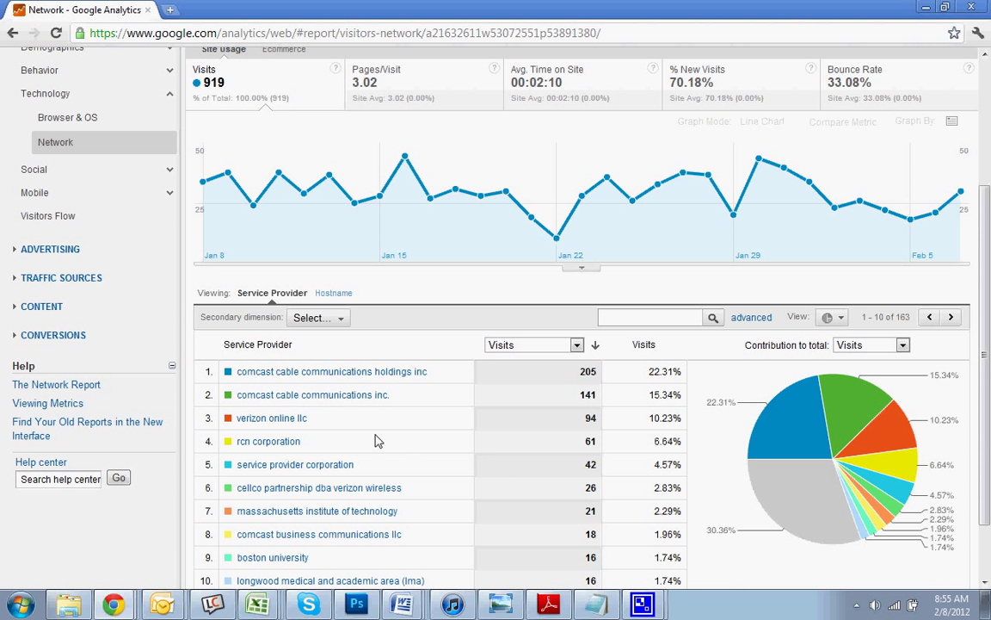
{"action": "scroll", "coordinate": [388, 377], "scroll_direction": "down", "scroll_amount": 3}
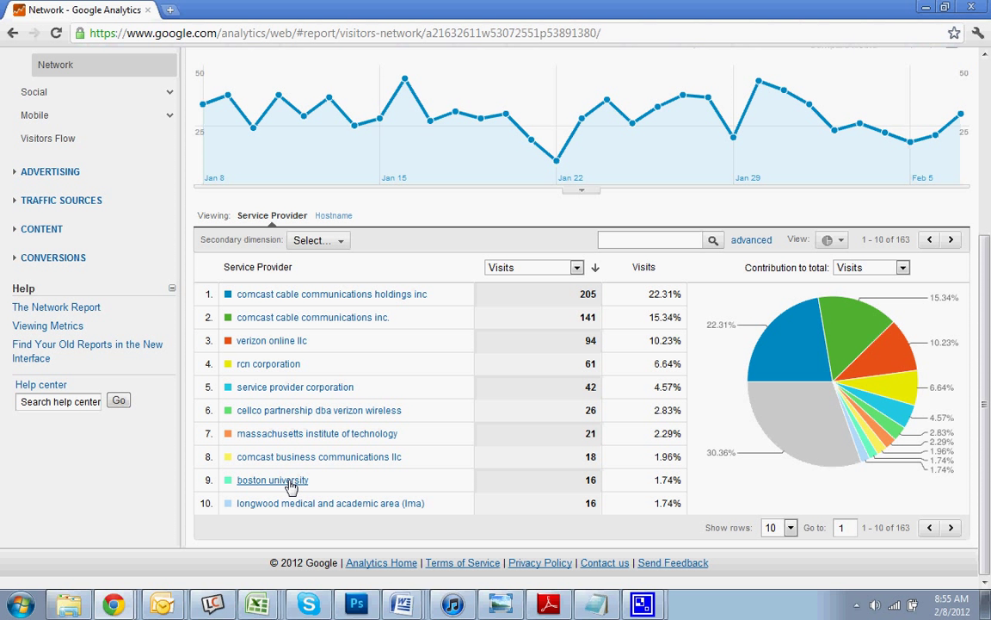
{"action": "double_click", "coordinate": [589, 479]}
{"action": "left_click", "coordinate": [595, 433]}
{"action": "scroll", "coordinate": [527, 454], "scroll_direction": "up", "scroll_amount": 3}
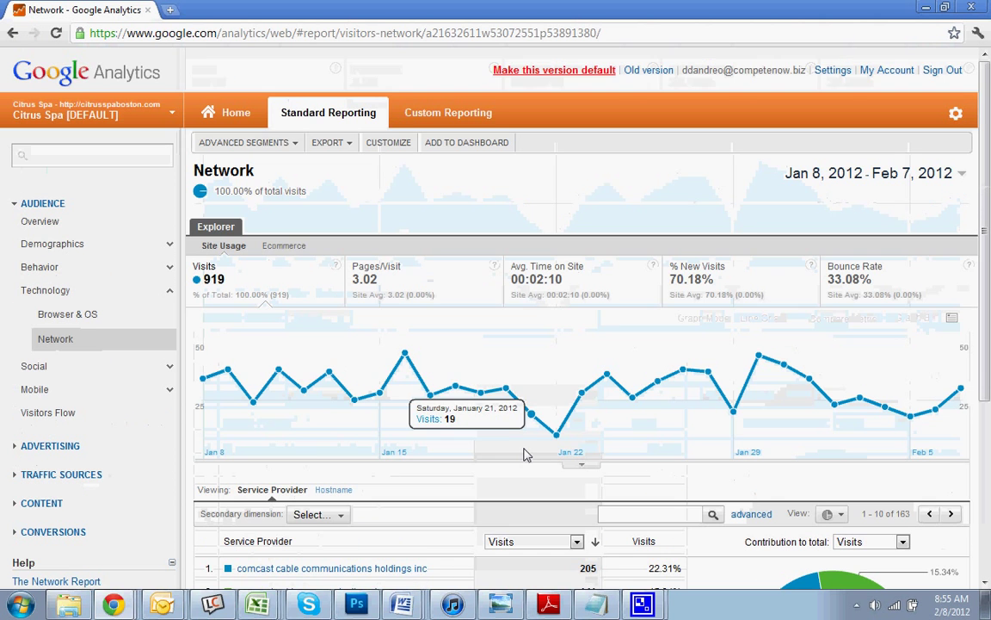
{"action": "left_click", "coordinate": [171, 294]}
- View Social Engagement, then Social Pages with 0 social actions, and collapse Social
{"action": "left_click", "coordinate": [168, 312]}
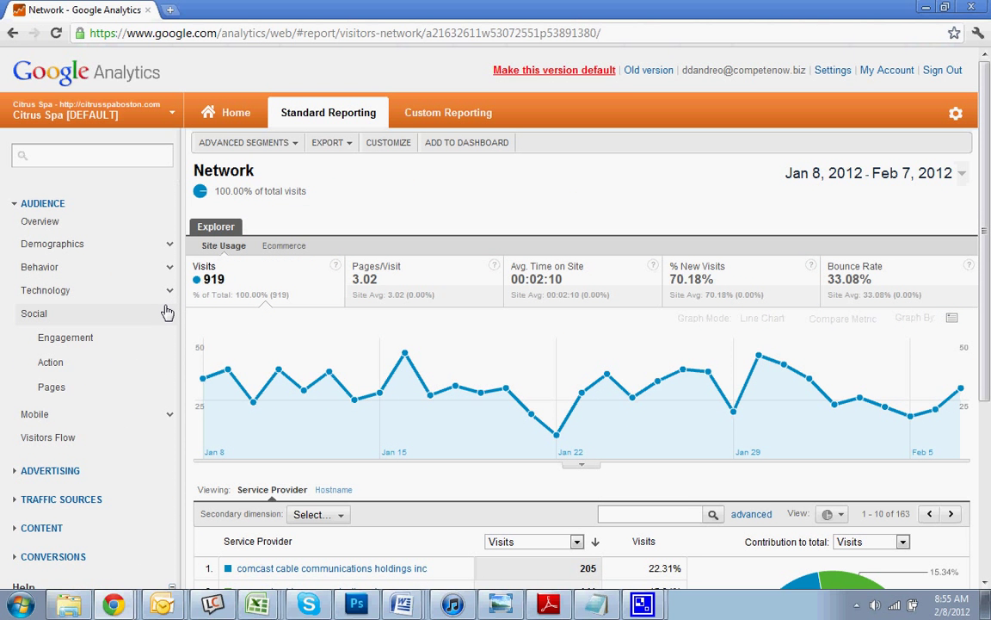
{"action": "scroll", "coordinate": [215, 351], "scroll_direction": "down", "scroll_amount": 1}
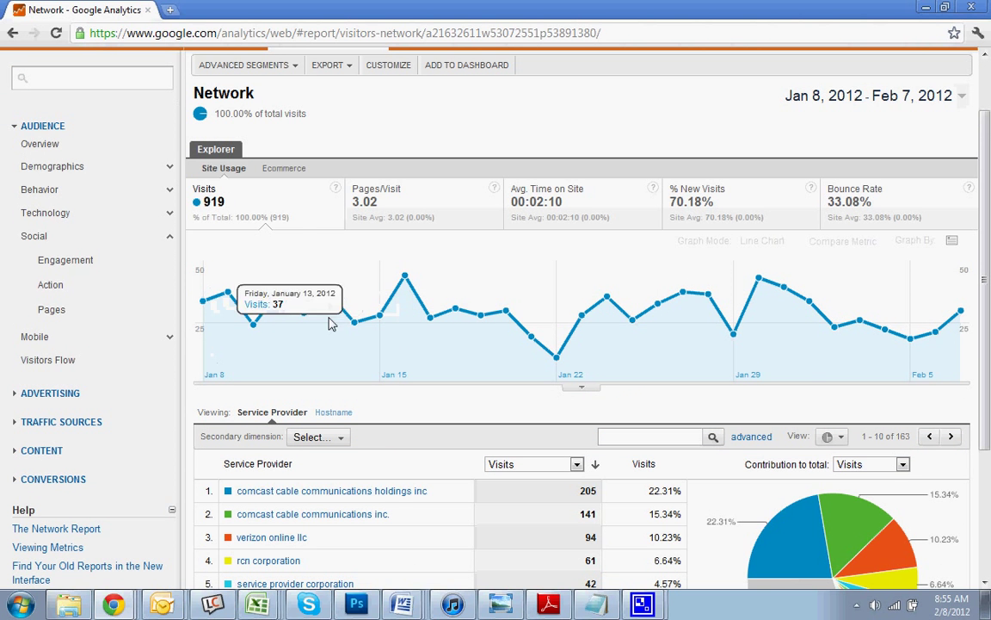
{"action": "left_click", "coordinate": [147, 267]}
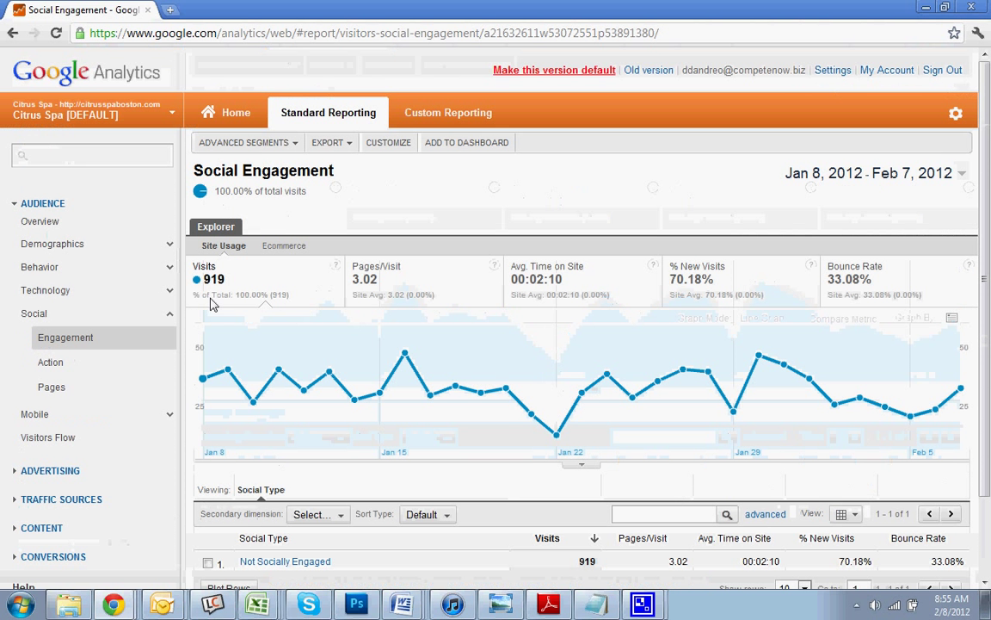
{"action": "scroll", "coordinate": [215, 310], "scroll_direction": "up", "scroll_amount": 2}
{"action": "left_click", "coordinate": [72, 388]}
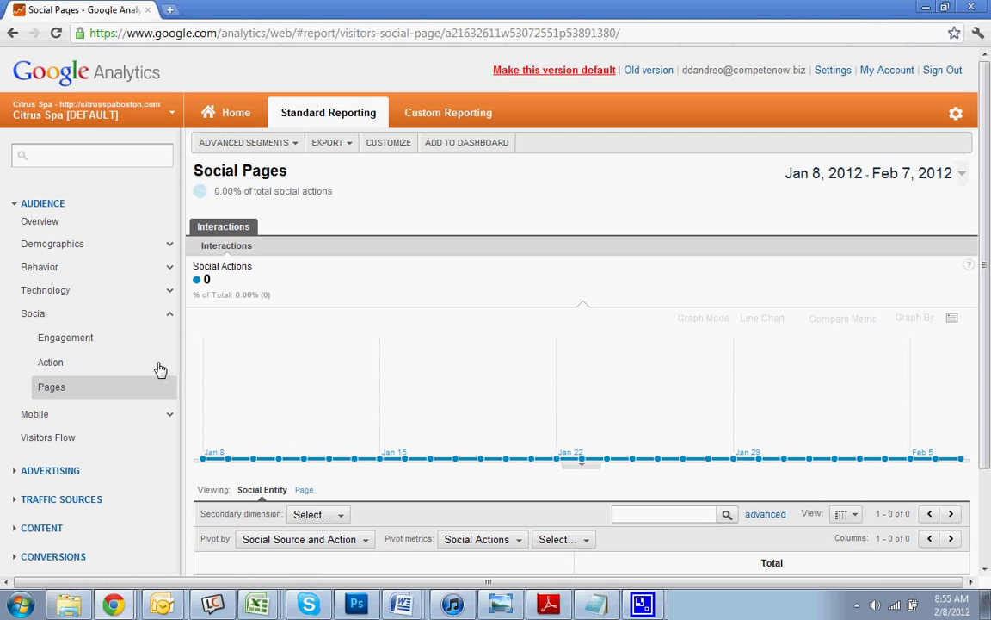
{"action": "left_click", "coordinate": [169, 315]}
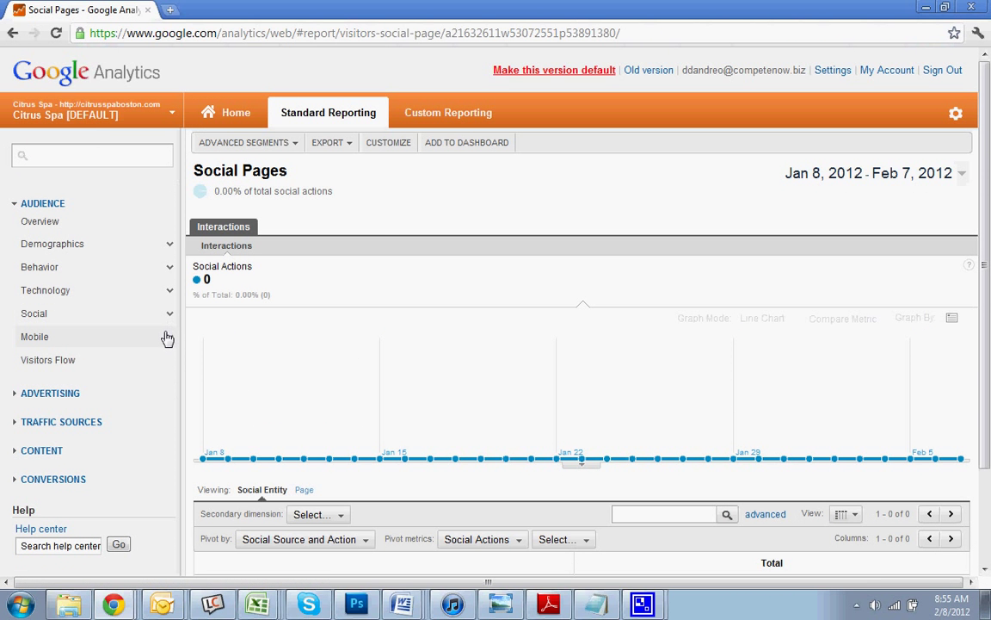
- Expand Mobile and scroll through the Mobile Overview report
{"action": "left_click", "coordinate": [167, 337]}
{"action": "left_click", "coordinate": [93, 361]}
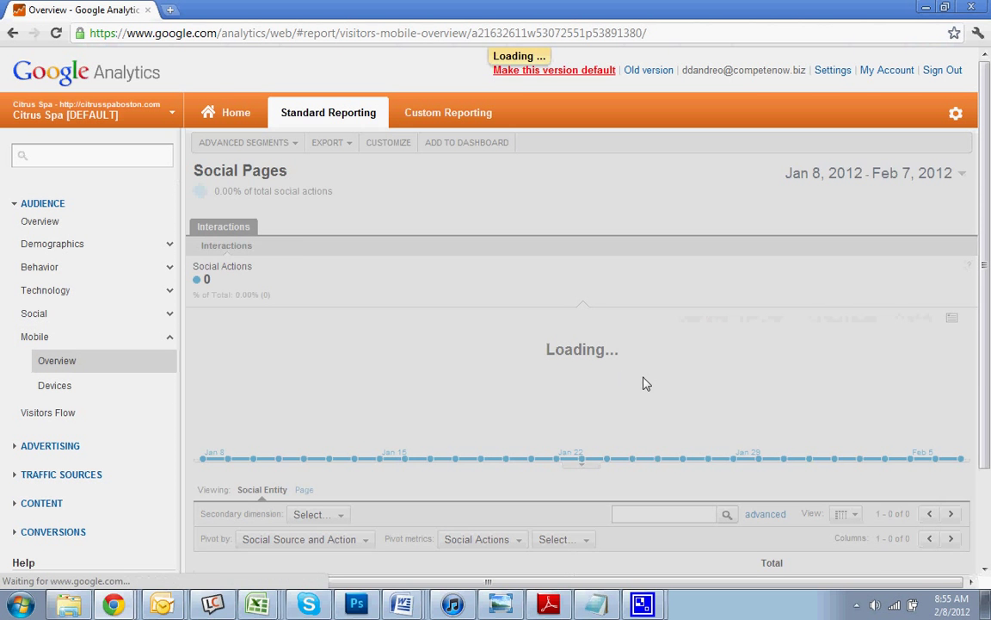
{"action": "scroll", "coordinate": [653, 385], "scroll_direction": "down", "scroll_amount": 3}
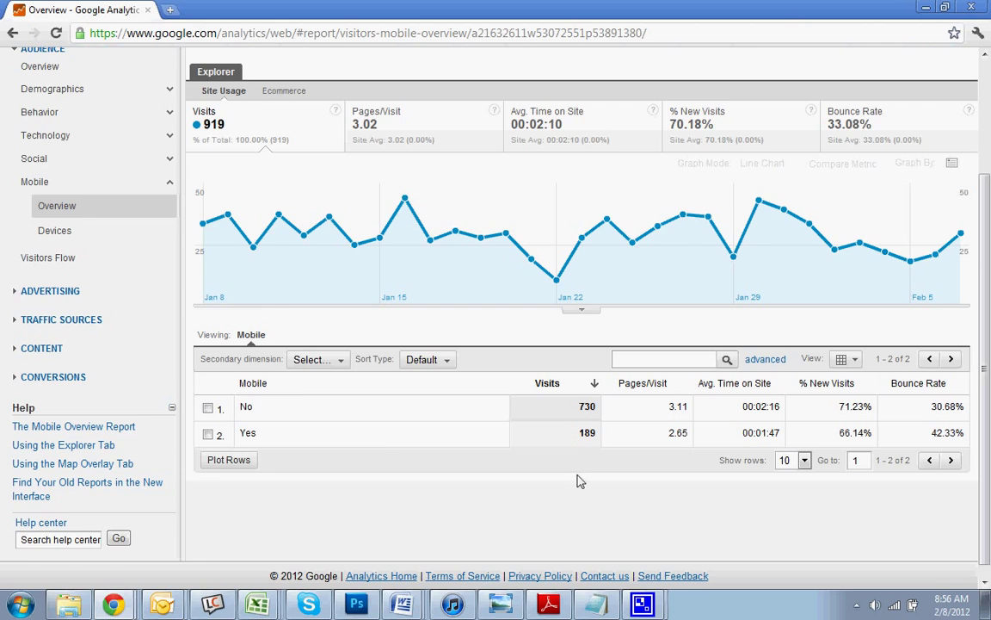
{"action": "scroll", "coordinate": [580, 481], "scroll_direction": "up", "scroll_amount": 3}
{"action": "scroll", "coordinate": [577, 480], "scroll_direction": "down", "scroll_amount": 3}
{"action": "scroll", "coordinate": [578, 472], "scroll_direction": "up", "scroll_amount": 3}
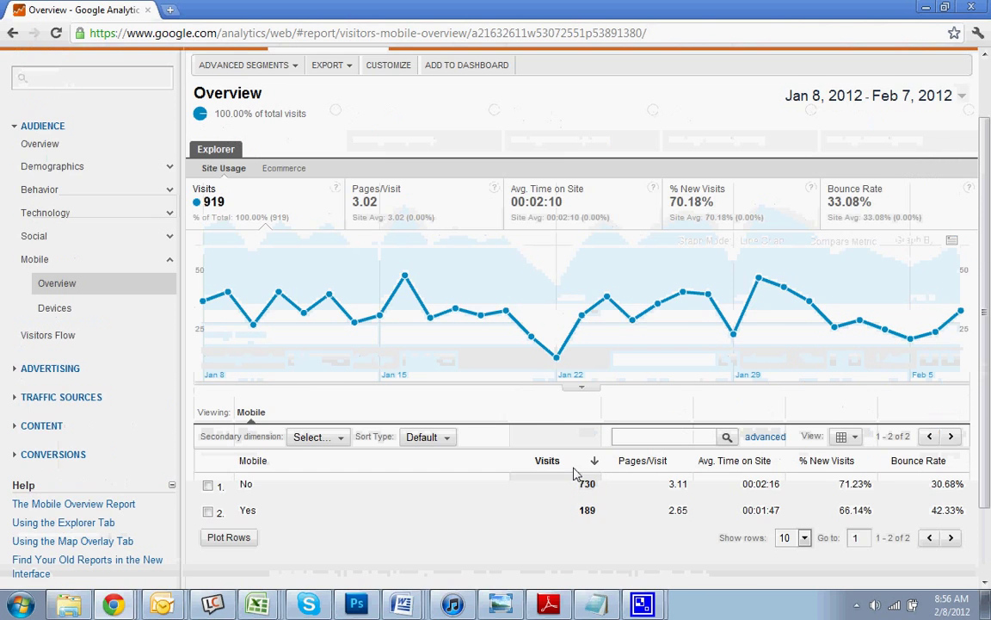
{"action": "scroll", "coordinate": [576, 474], "scroll_direction": "down", "scroll_amount": 3}
{"action": "scroll", "coordinate": [575, 471], "scroll_direction": "up", "scroll_amount": 3}
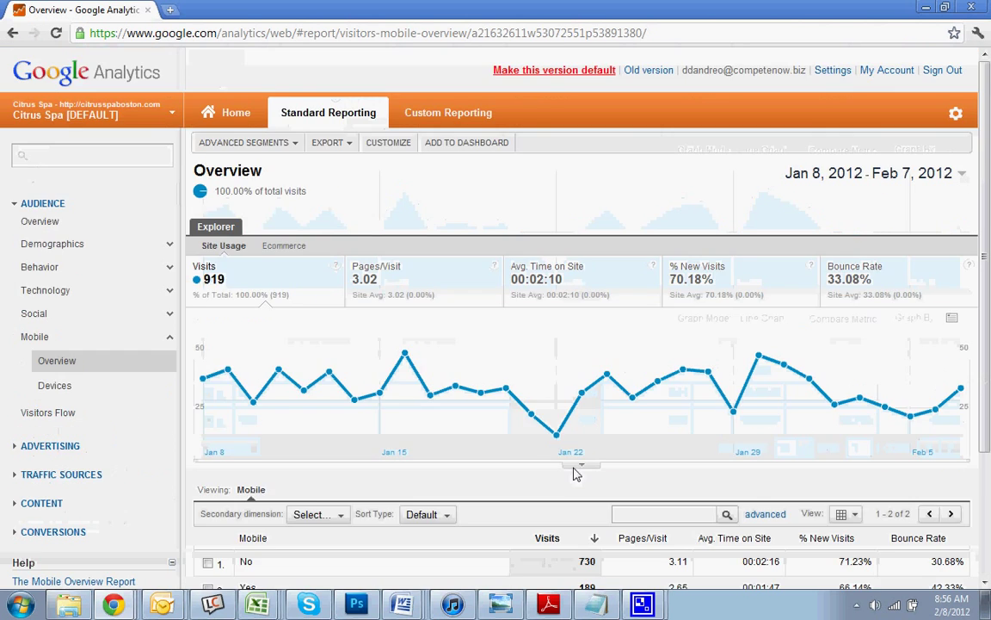
- Open mobile Devices and highlight Apple iPhone's 109 visits and the Apple iPad row
{"action": "left_click", "coordinate": [133, 388]}
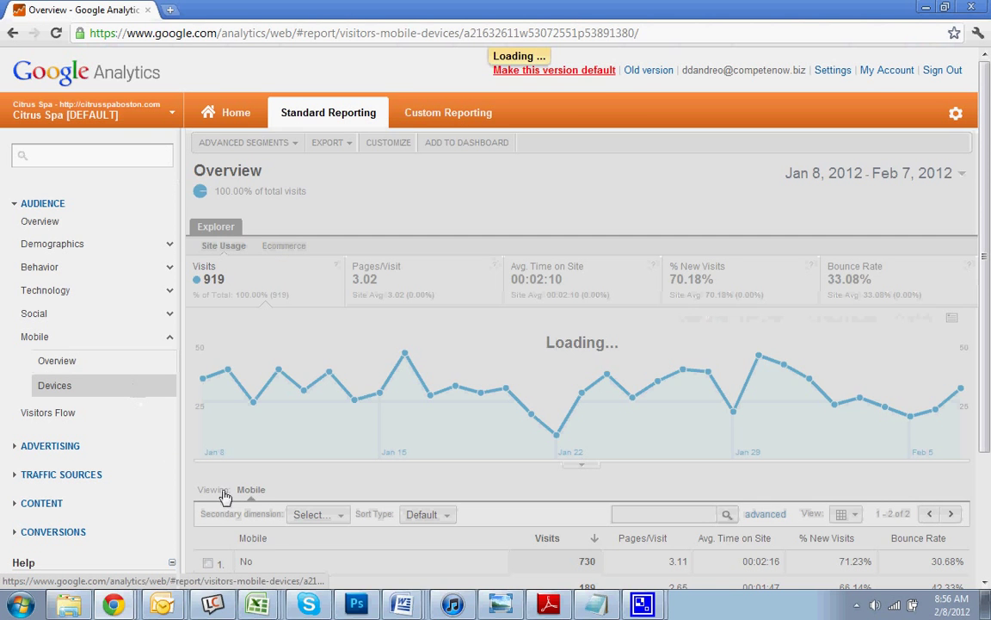
{"action": "scroll", "coordinate": [487, 422], "scroll_direction": "down", "scroll_amount": 2}
{"action": "scroll", "coordinate": [487, 421], "scroll_direction": "down", "scroll_amount": 3}
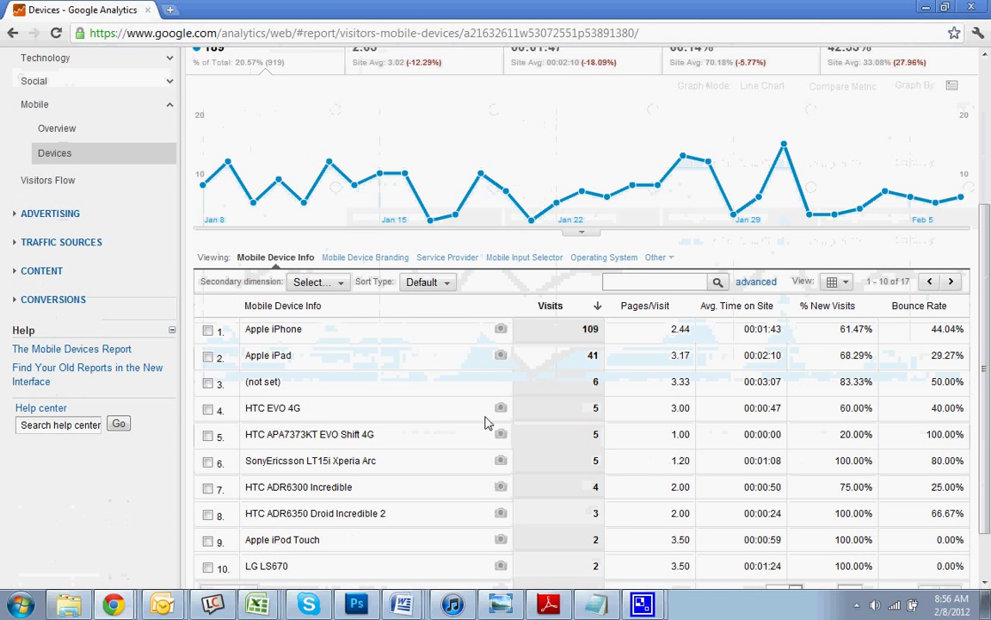
{"action": "left_click_drag", "start_coordinate": [508, 329], "coordinate": [640, 336]}
{"action": "left_click", "coordinate": [640, 337]}
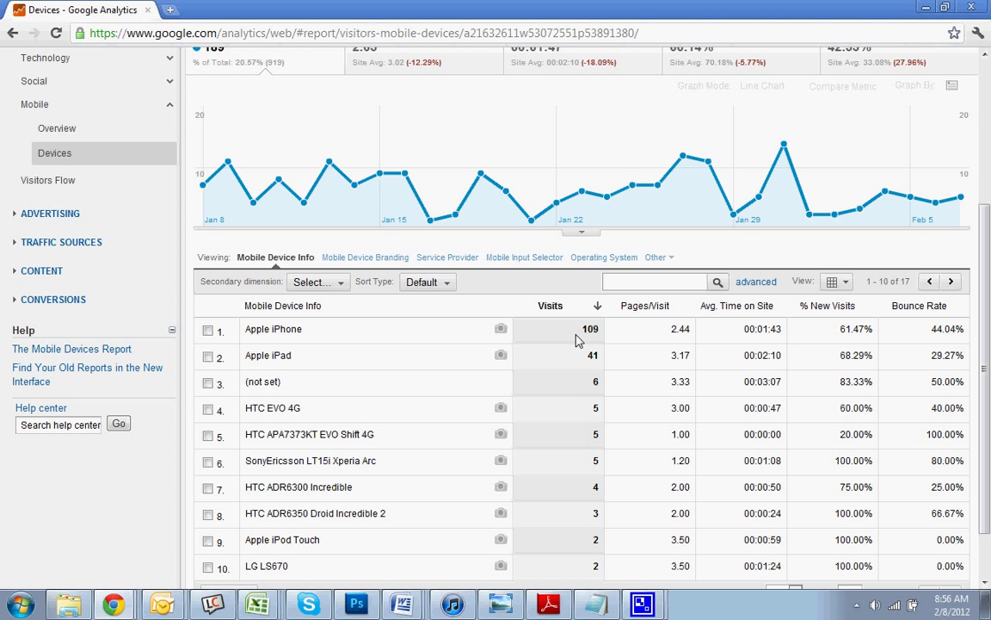
{"action": "left_click_drag", "start_coordinate": [576, 340], "coordinate": [611, 337]}
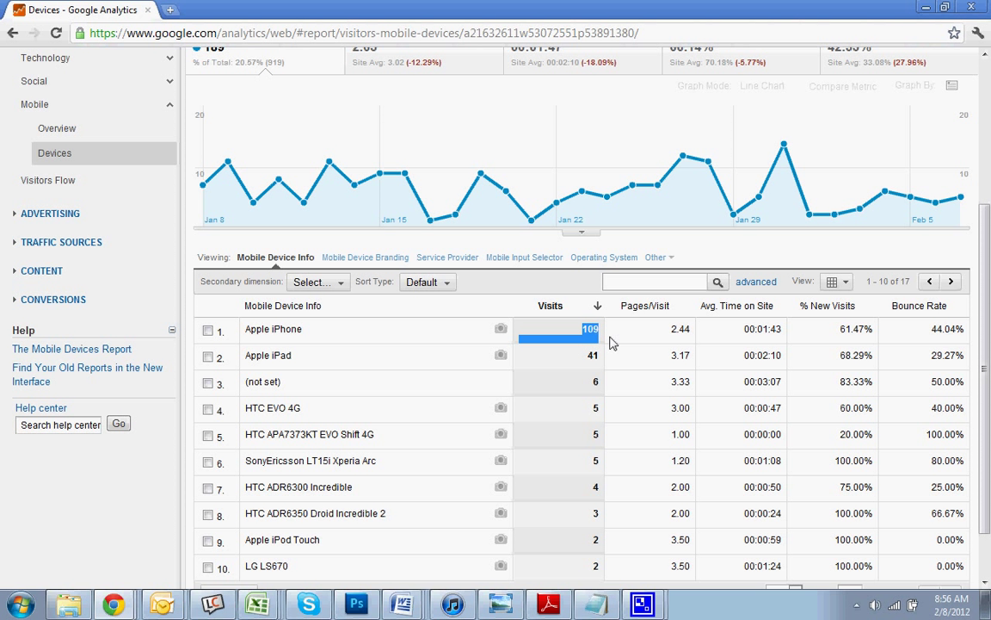
{"action": "left_click_drag", "start_coordinate": [328, 359], "coordinate": [258, 356]}
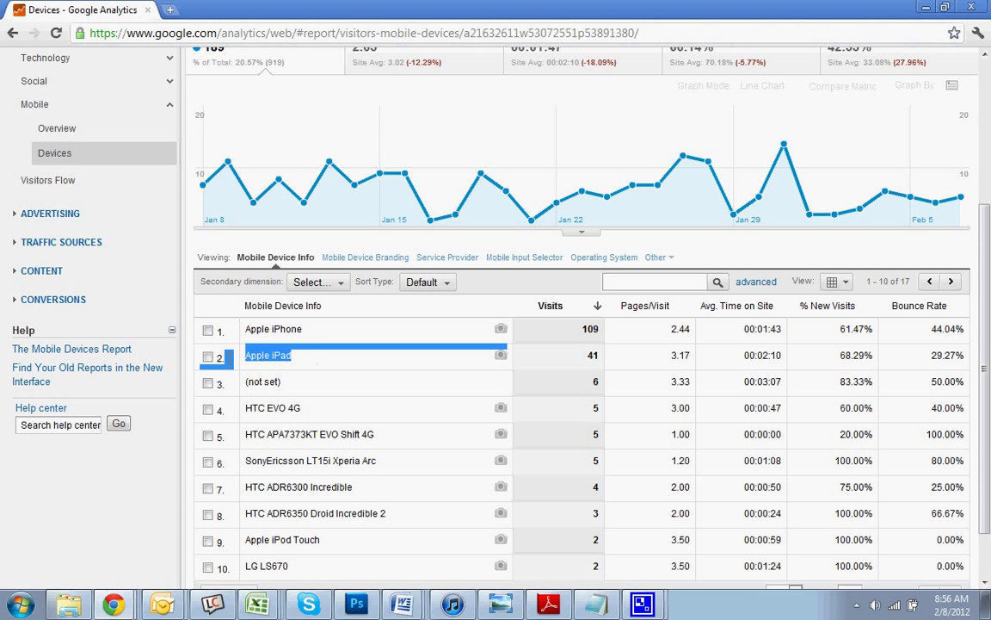
{"action": "left_click", "coordinate": [395, 349]}
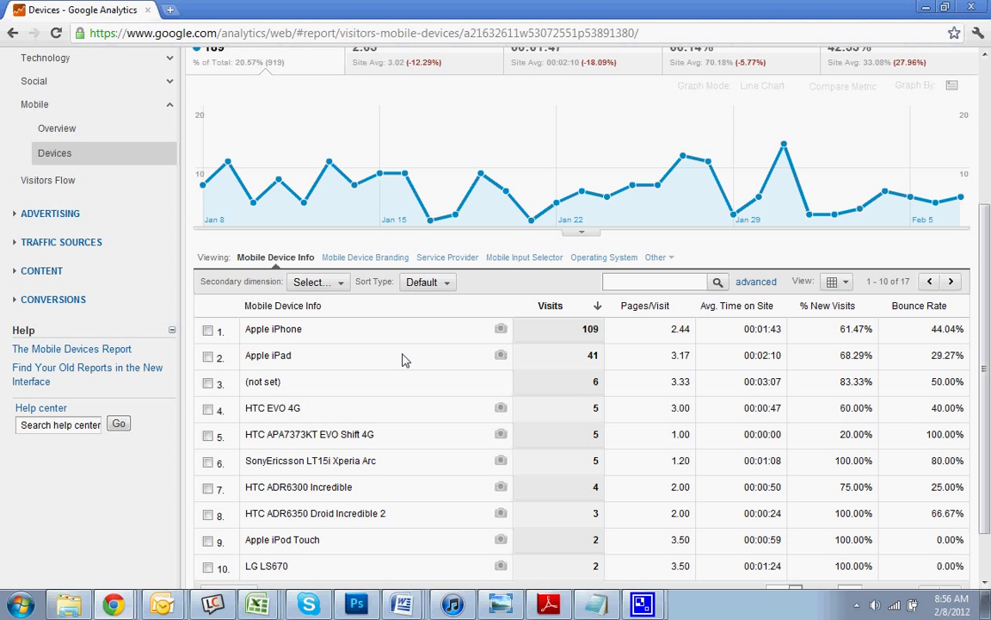
{"action": "left_click_drag", "start_coordinate": [354, 368], "coordinate": [303, 360]}
{"action": "left_click", "coordinate": [241, 370]}
{"action": "left_click", "coordinate": [301, 360]}
- Highlight Apple iPhone in the top row, then collapse the Mobile group
{"action": "scroll", "coordinate": [492, 375], "scroll_direction": "down", "scroll_amount": 2}
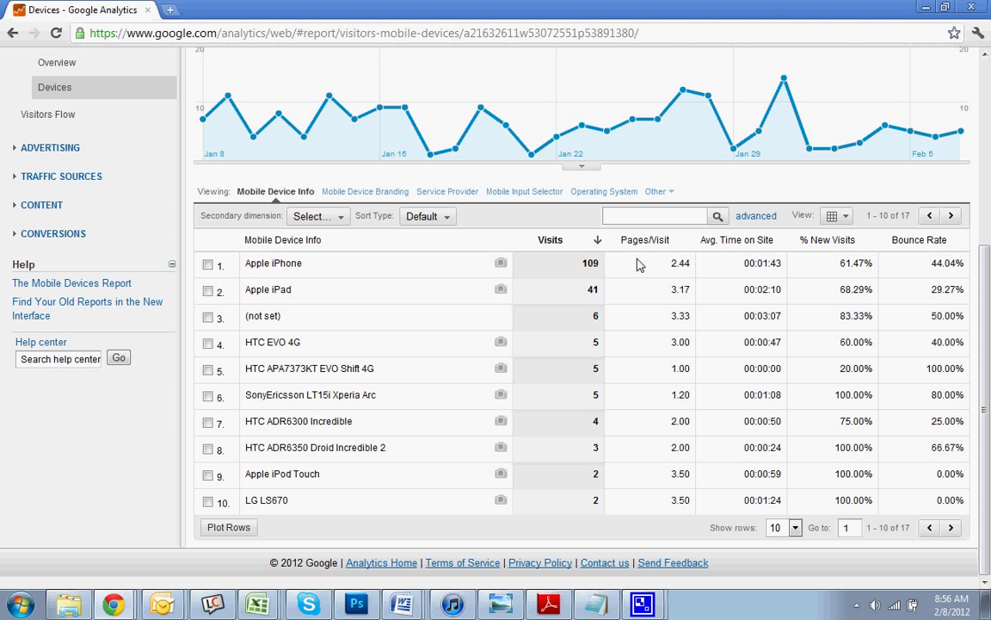
{"action": "double_click", "coordinate": [275, 272]}
{"action": "left_click_drag", "start_coordinate": [275, 272], "coordinate": [246, 266]}
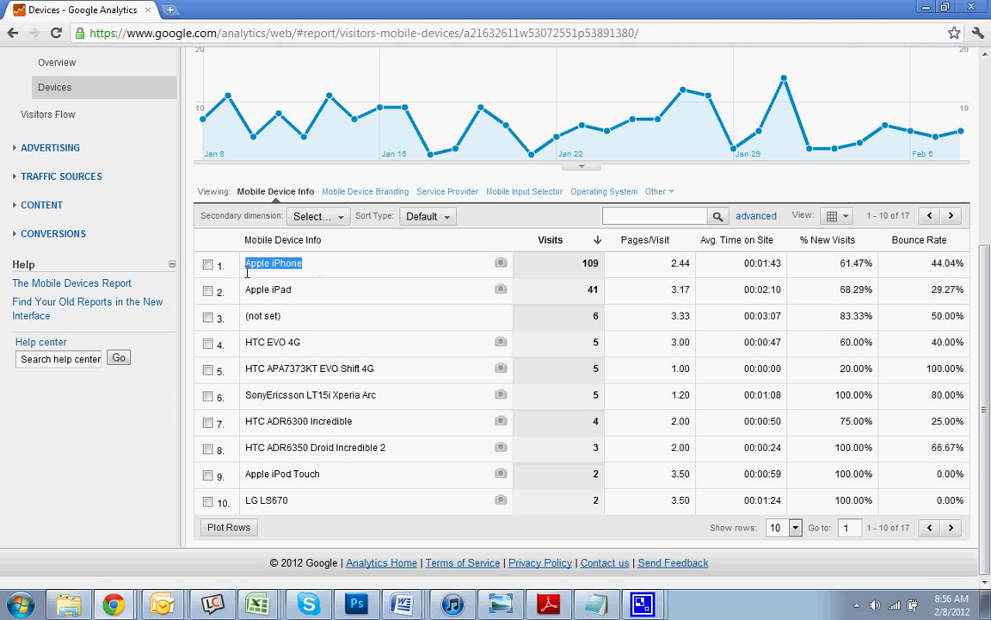
{"action": "left_click", "coordinate": [246, 266]}
{"action": "scroll", "coordinate": [301, 296], "scroll_direction": "up", "scroll_amount": 4}
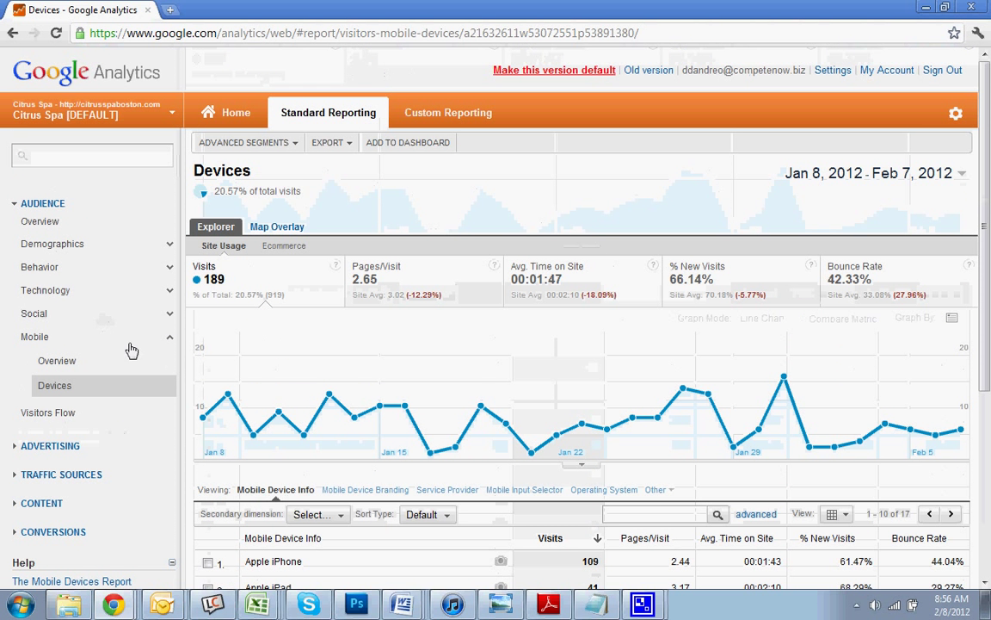
{"action": "left_click", "coordinate": [170, 338]}
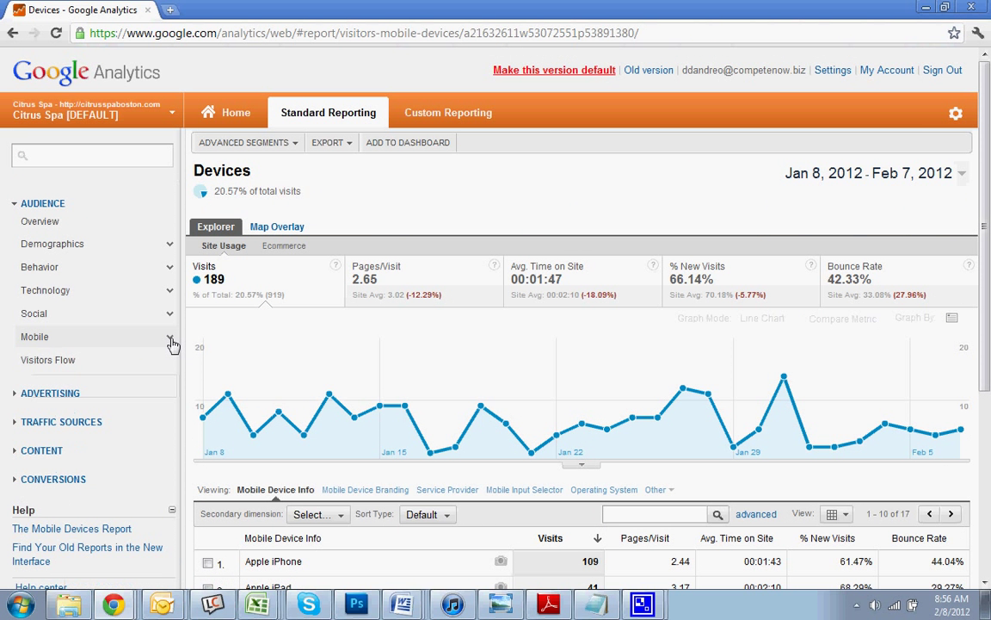
- Trace Visitors Flow: 889 starting-page visits, 329 drop-offs, and 817 reaching (home)
{"action": "left_click", "coordinate": [82, 360]}
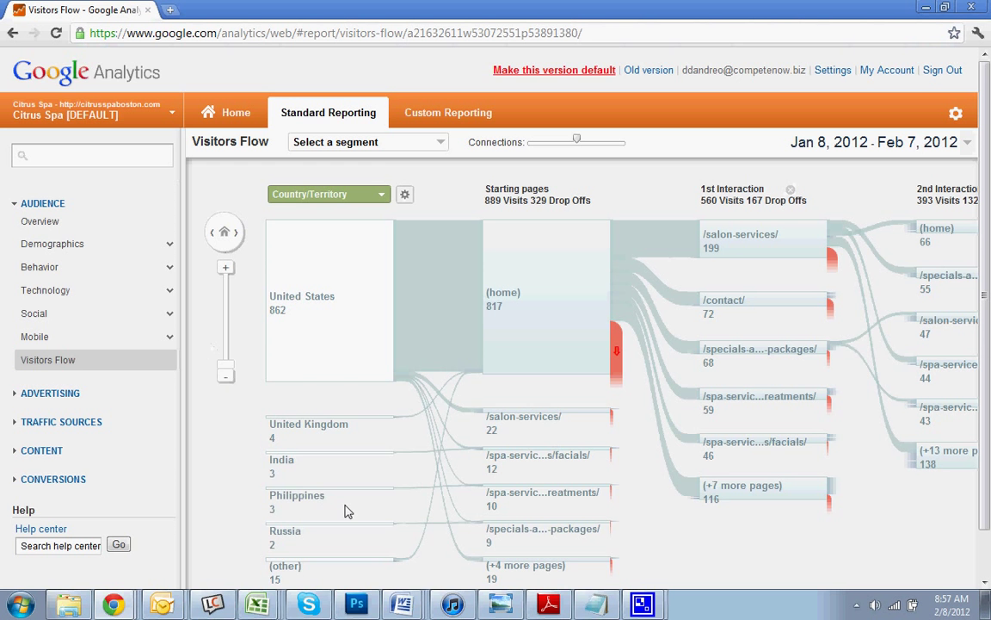
{"action": "scroll", "coordinate": [344, 503], "scroll_direction": "down", "scroll_amount": 1}
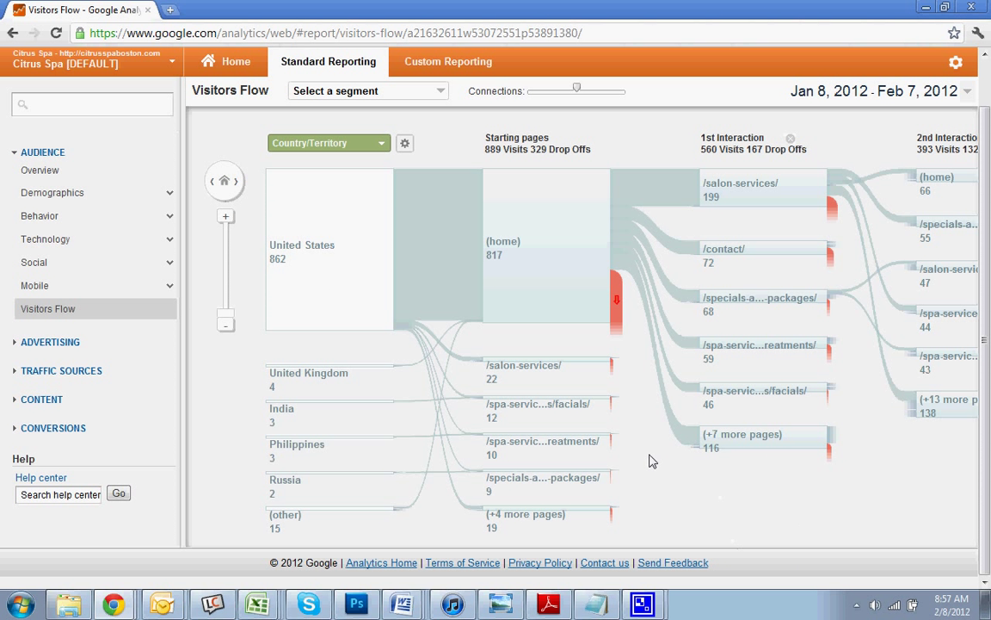
{"action": "mouse_move", "coordinate": [624, 263]}
{"action": "mouse_move", "coordinate": [573, 195]}
{"action": "mouse_move", "coordinate": [745, 303]}
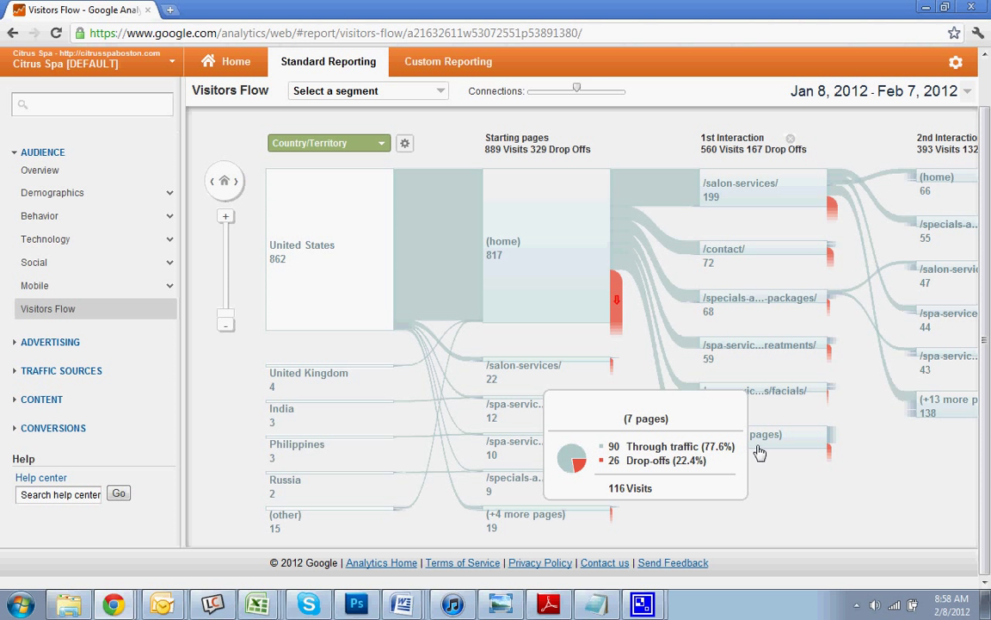
- Check the /salon-services/ group details and vary the flow diagram's Connections slider
{"action": "left_click", "coordinate": [946, 226]}
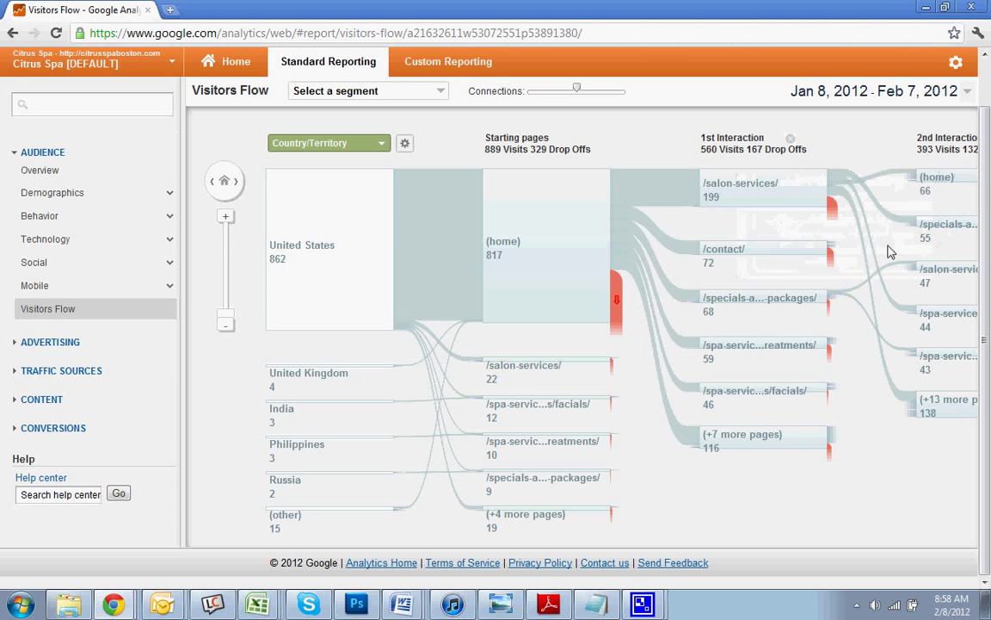
{"action": "left_click", "coordinate": [749, 193]}
{"action": "left_click", "coordinate": [772, 243]}
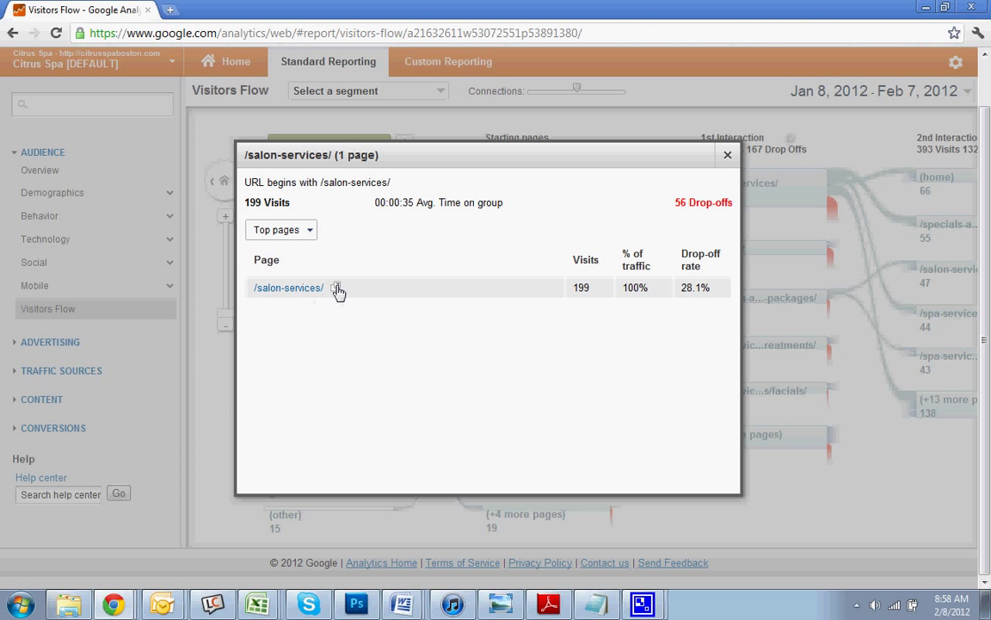
{"action": "left_click", "coordinate": [728, 157]}
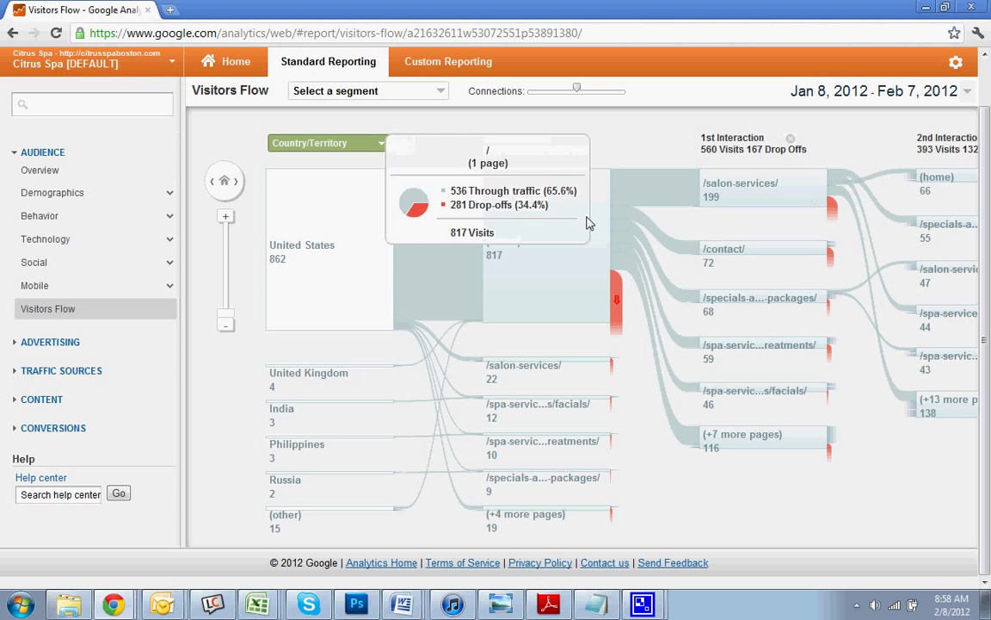
{"action": "mouse_move", "coordinate": [589, 242]}
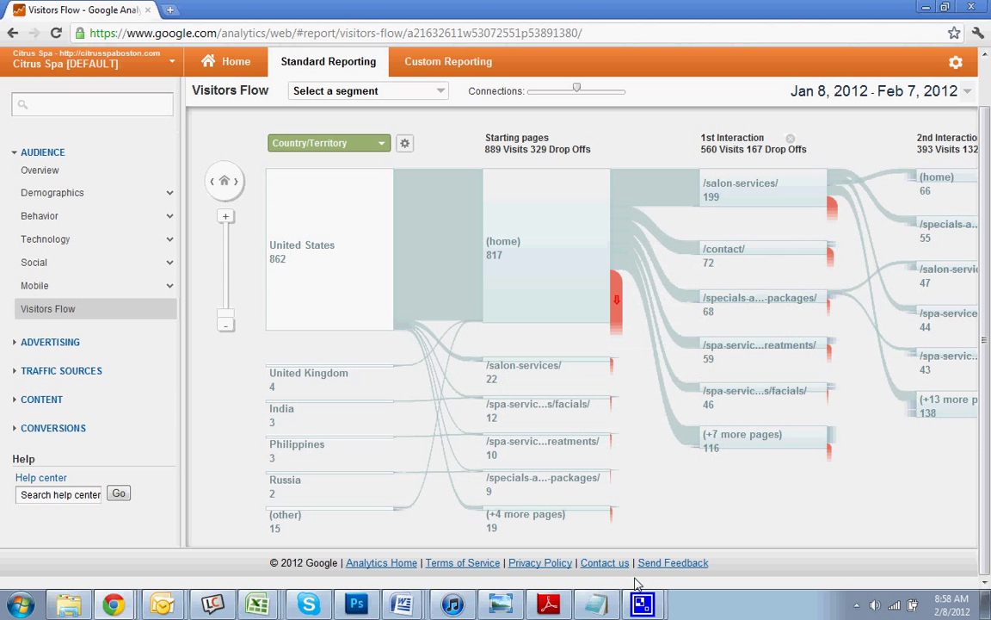
{"action": "left_click_drag", "start_coordinate": [578, 97], "coordinate": [611, 98]}
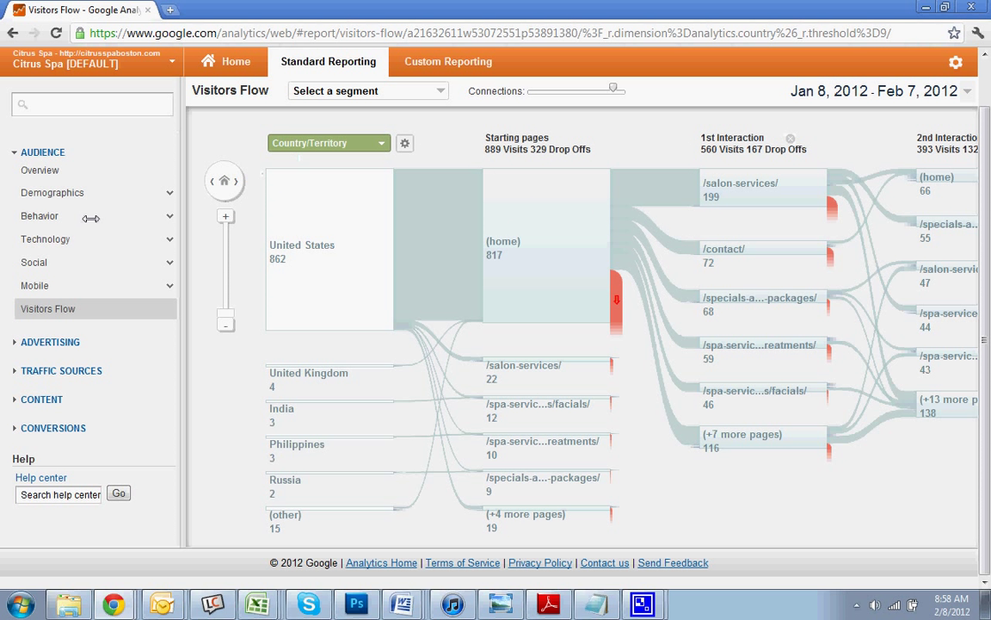
{"action": "left_click_drag", "start_coordinate": [612, 95], "coordinate": [500, 95]}
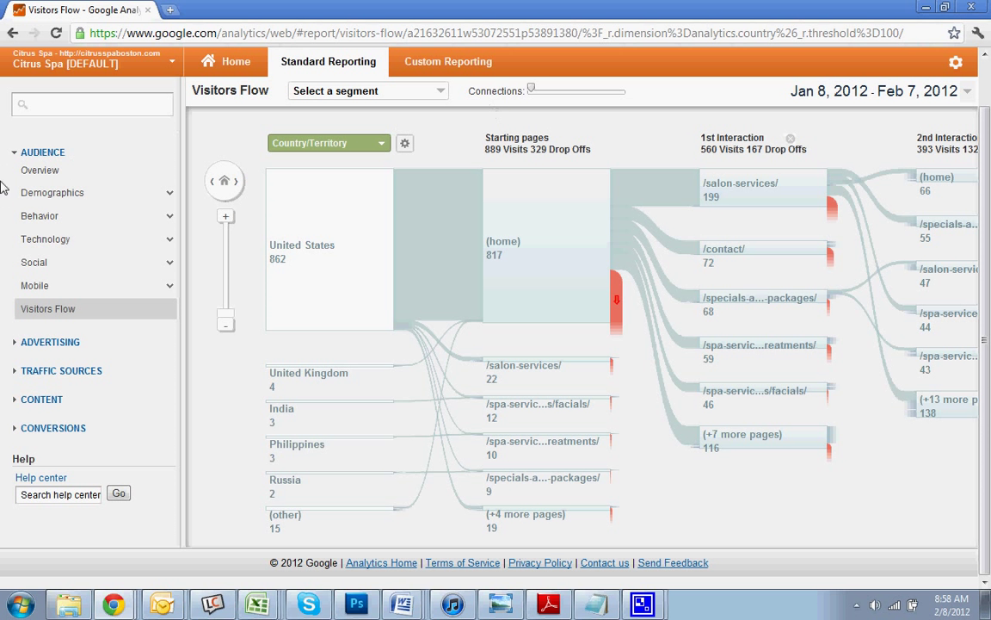
- Open Traffic Sources Overview: 919 visitors, 33.30% search, 42.98% referral, 23.72% direct
{"action": "left_click", "coordinate": [69, 343]}
{"action": "left_click", "coordinate": [105, 362]}
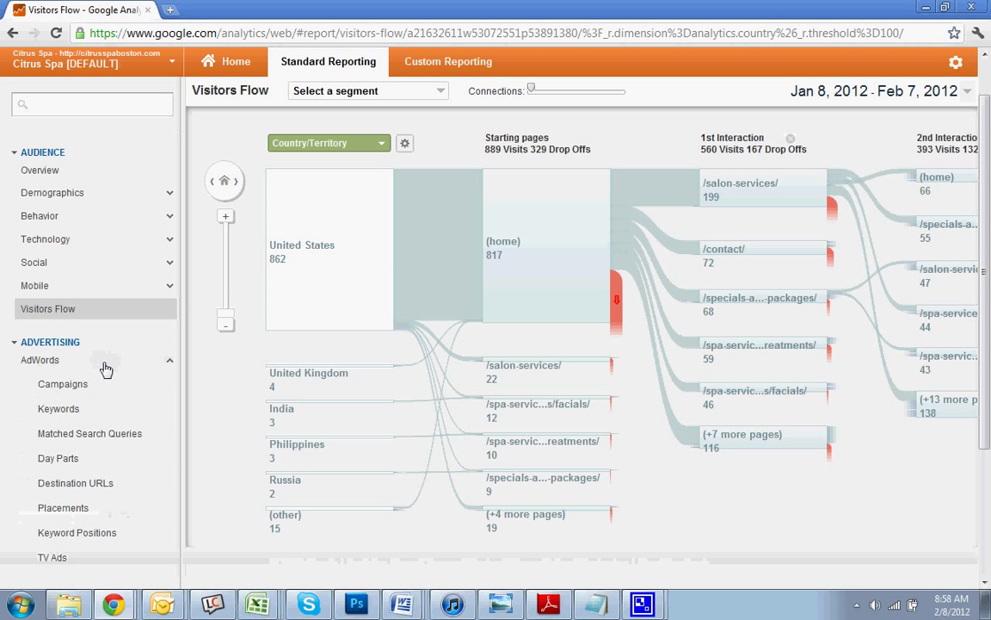
{"action": "left_click", "coordinate": [18, 152]}
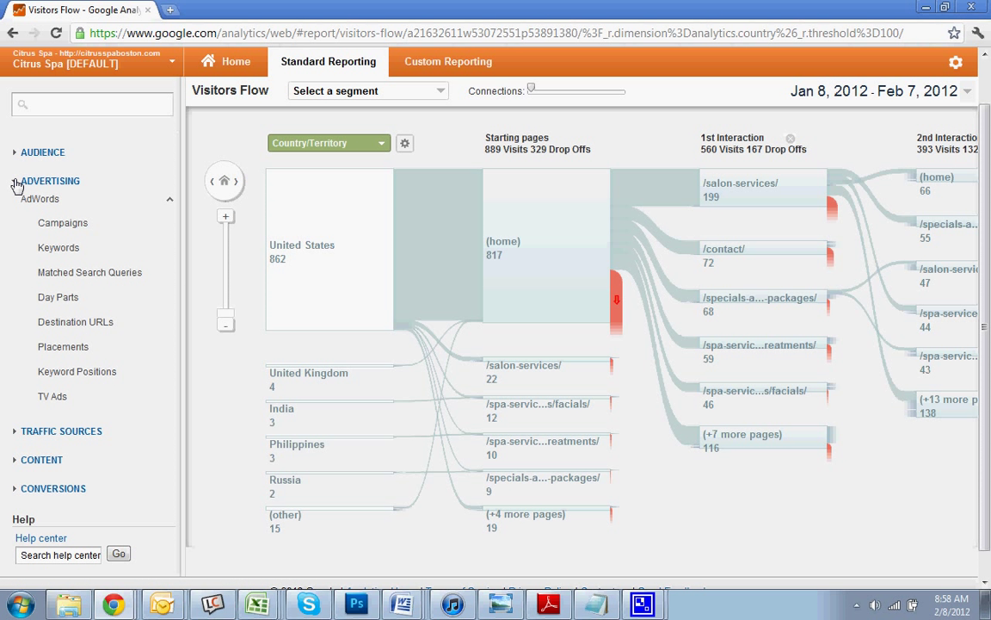
{"action": "left_click", "coordinate": [16, 182]}
{"action": "left_click", "coordinate": [17, 210]}
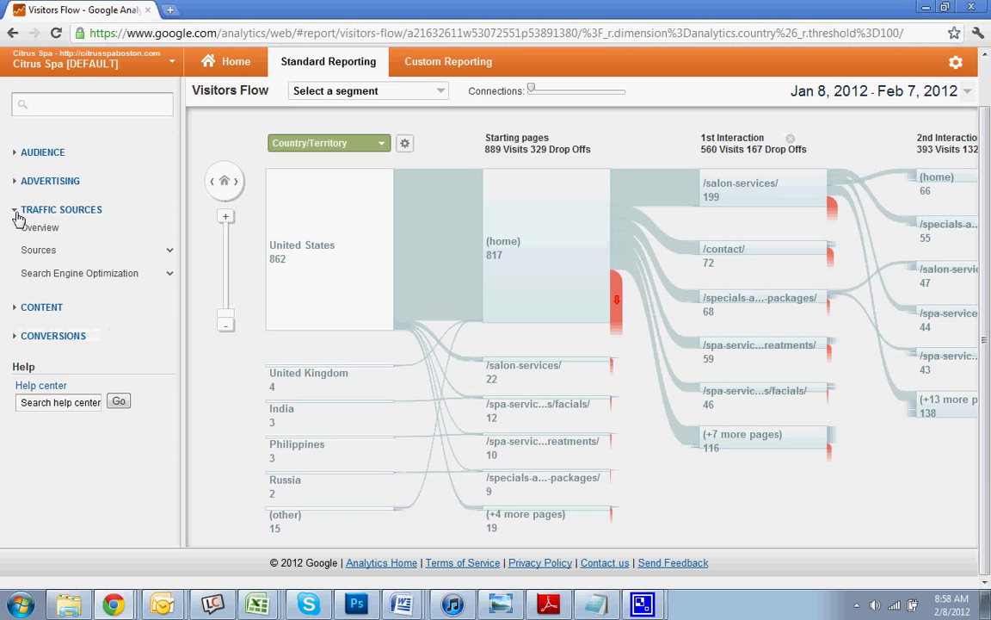
{"action": "left_click", "coordinate": [47, 226]}
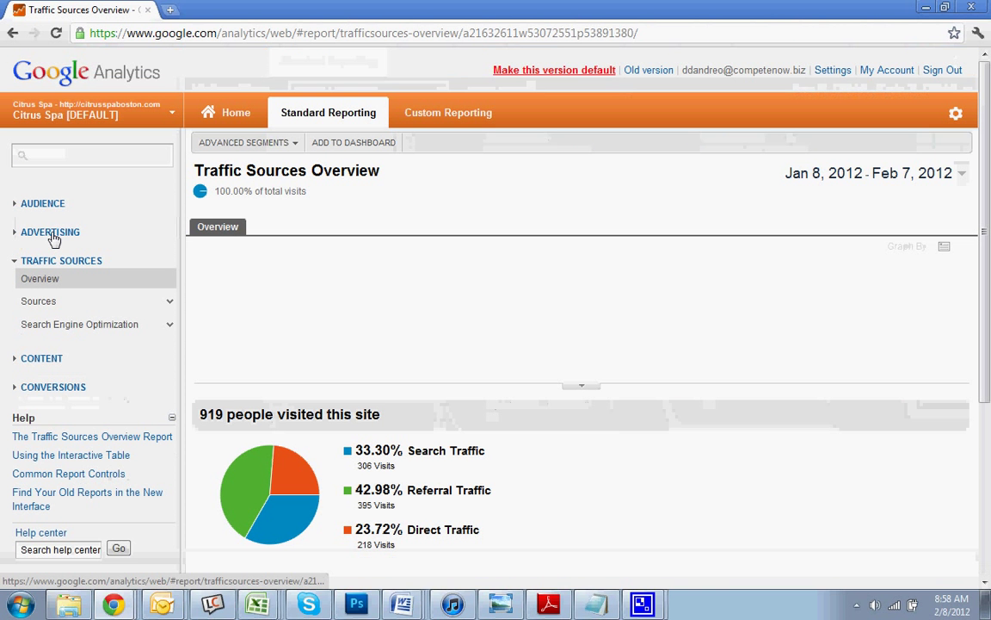
- Review the overview chart's legend and the top search keywords list
{"action": "scroll", "coordinate": [469, 376], "scroll_direction": "down", "scroll_amount": 2}
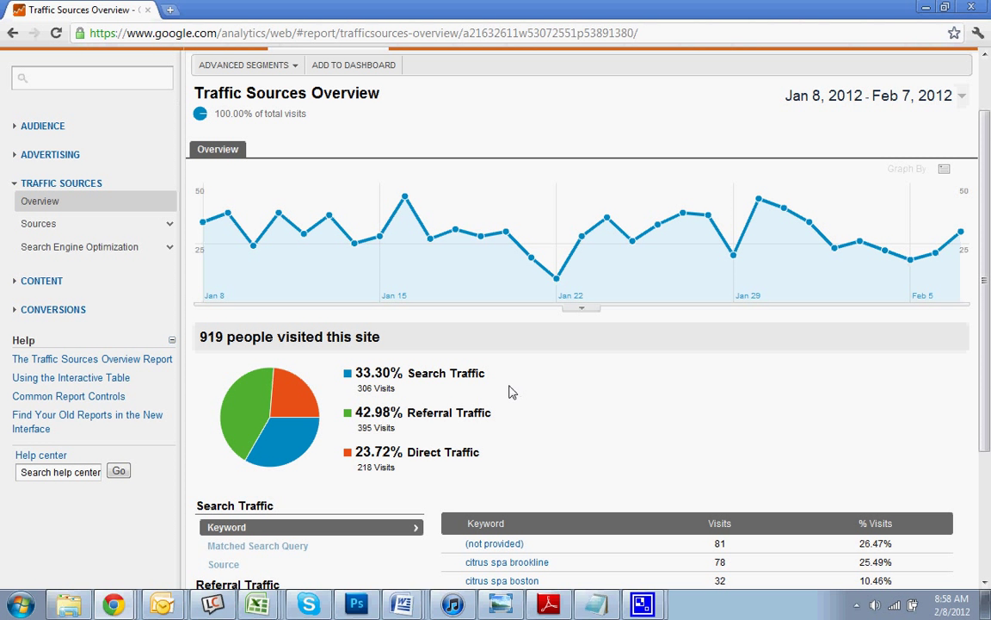
{"action": "left_click_drag", "start_coordinate": [487, 372], "coordinate": [414, 382]}
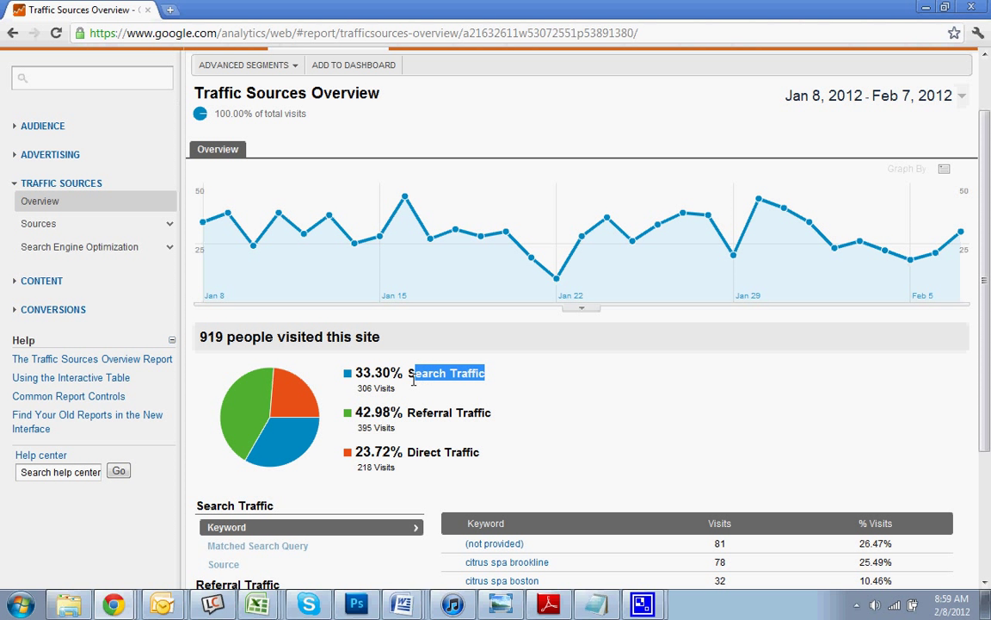
{"action": "left_click", "coordinate": [548, 405]}
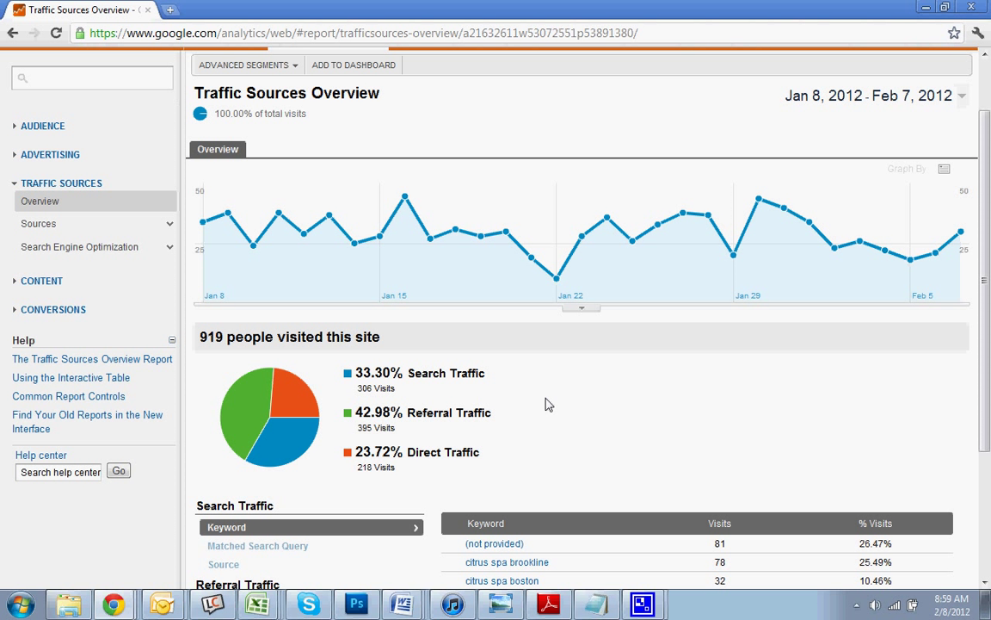
{"action": "left_click_drag", "start_coordinate": [506, 422], "coordinate": [396, 472]}
{"action": "left_click", "coordinate": [425, 415]}
{"action": "left_click_drag", "start_coordinate": [485, 458], "coordinate": [402, 451]}
{"action": "left_click", "coordinate": [404, 451]}
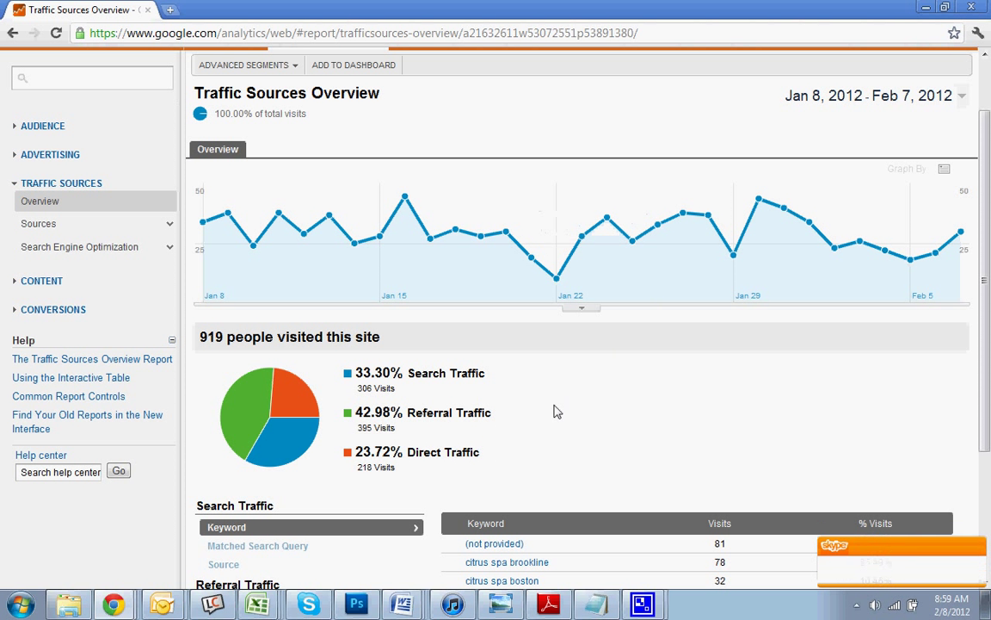
{"action": "scroll", "coordinate": [554, 412], "scroll_direction": "down", "scroll_amount": 3}
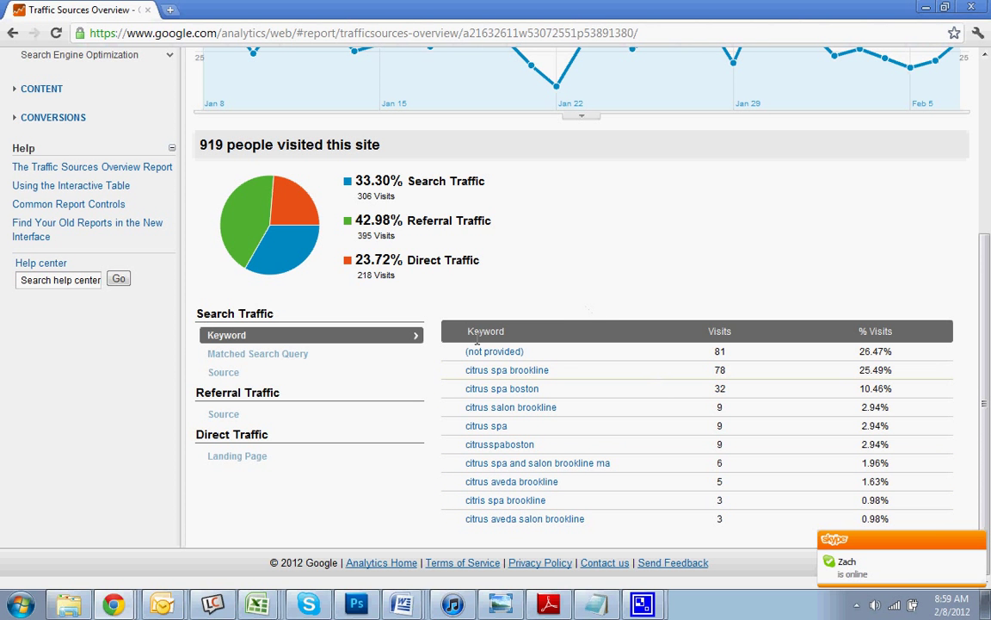
{"action": "scroll", "coordinate": [487, 336], "scroll_direction": "up", "scroll_amount": 3}
{"action": "right_click", "coordinate": [336, 316]}
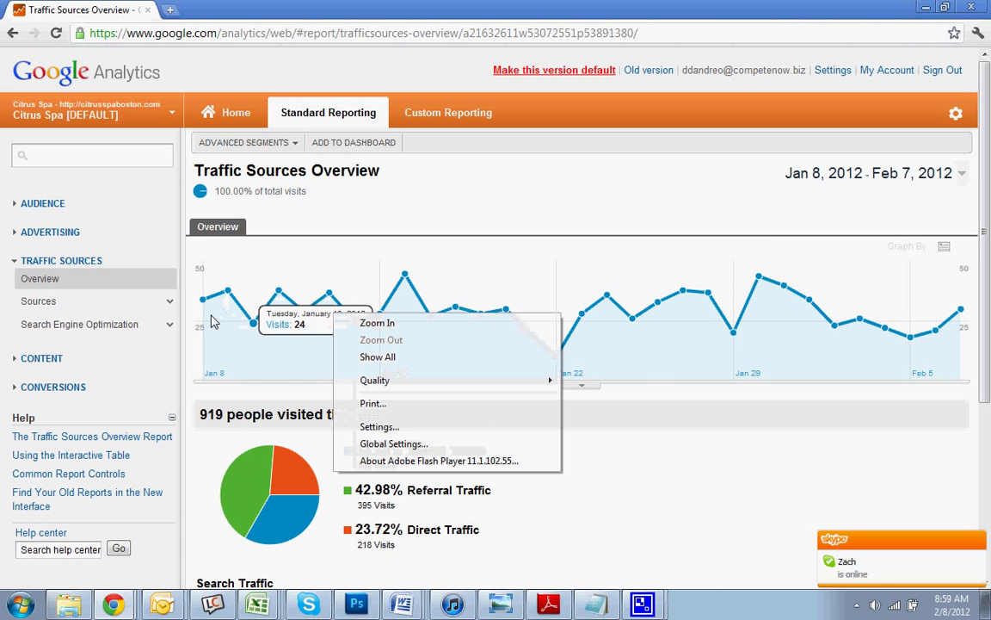
{"action": "left_click", "coordinate": [743, 476]}
- Expand Sources to list All Traffic, Direct, Referrals, Search and Campaigns
{"action": "left_click", "coordinate": [171, 301]}
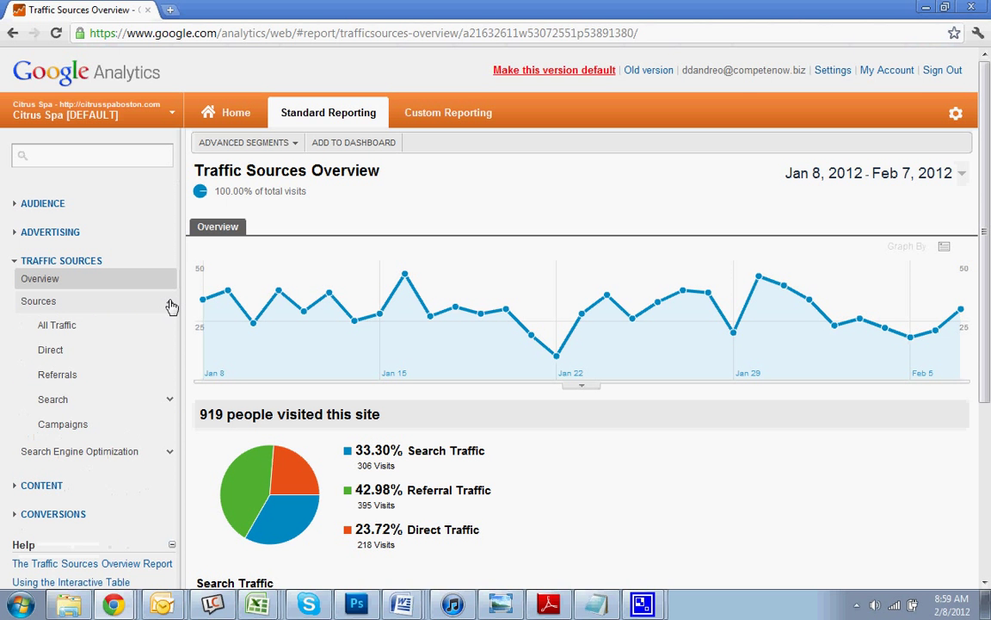
- View Direct Traffic, then scroll Referral Traffic's 17 sources, led by yelp.com with 194 visits
{"action": "left_click", "coordinate": [55, 359]}
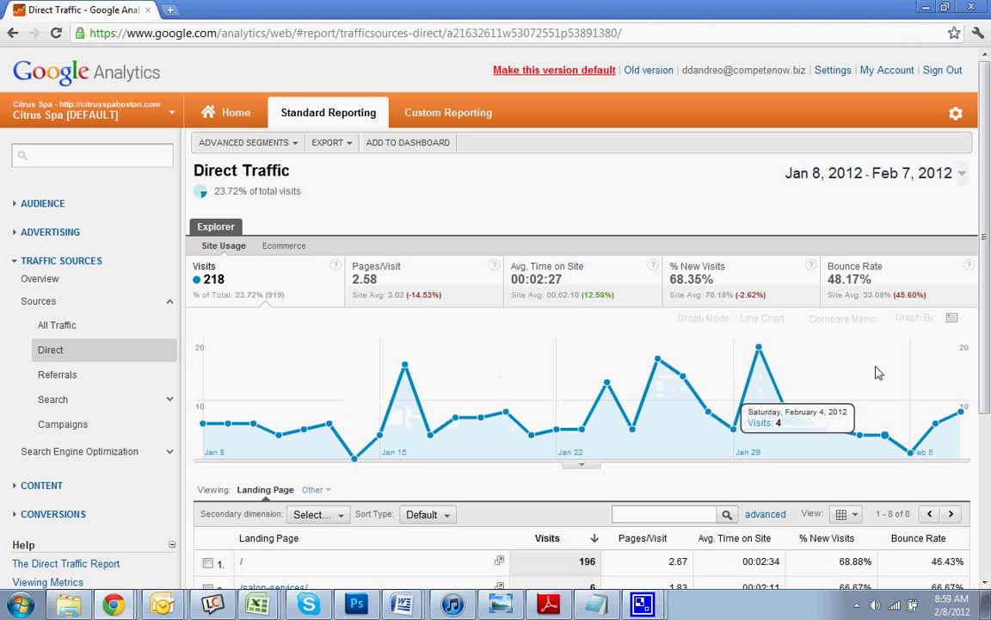
{"action": "left_click", "coordinate": [120, 376]}
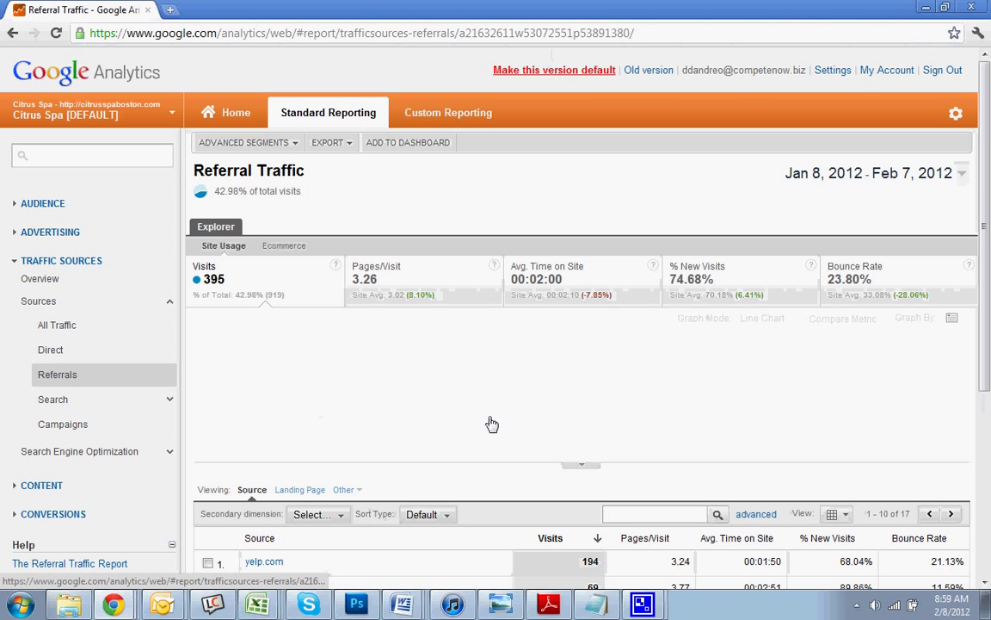
{"action": "scroll", "coordinate": [492, 423], "scroll_direction": "down", "scroll_amount": 2}
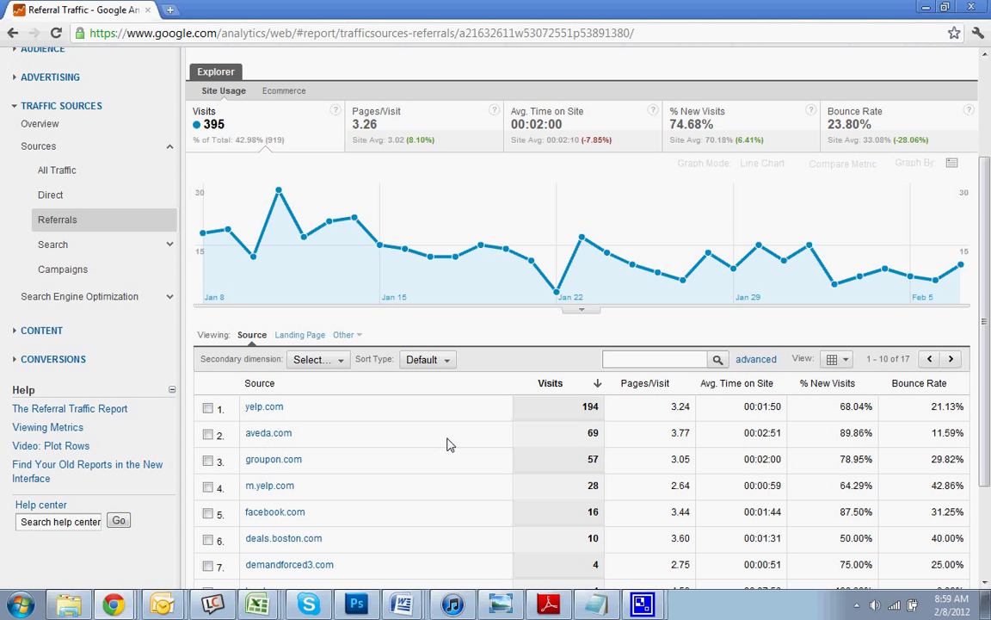
{"action": "scroll", "coordinate": [363, 460], "scroll_direction": "down", "scroll_amount": 2}
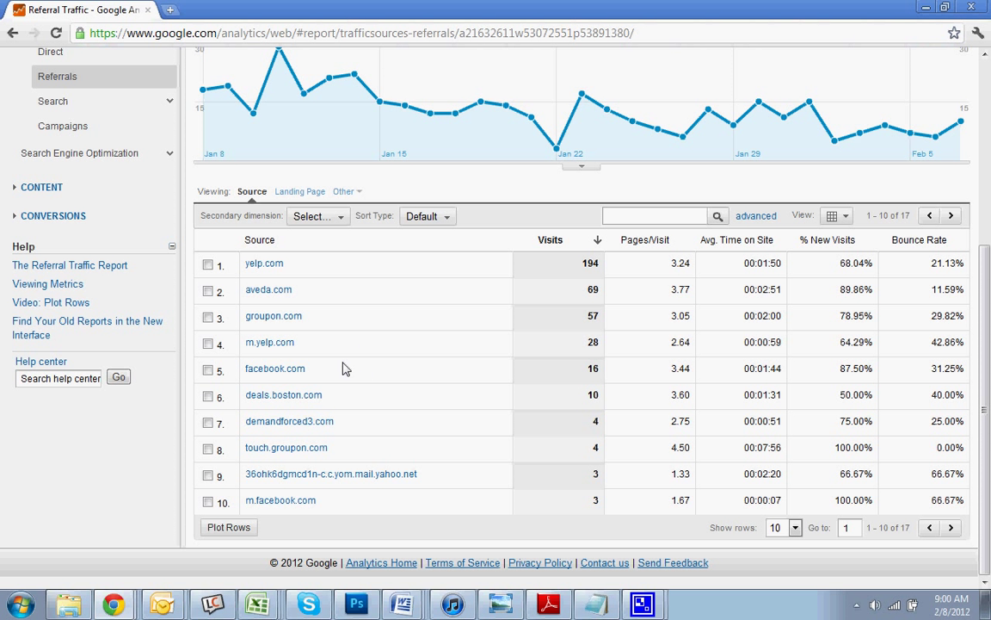
{"action": "scroll", "coordinate": [425, 345], "scroll_direction": "up", "scroll_amount": 4}
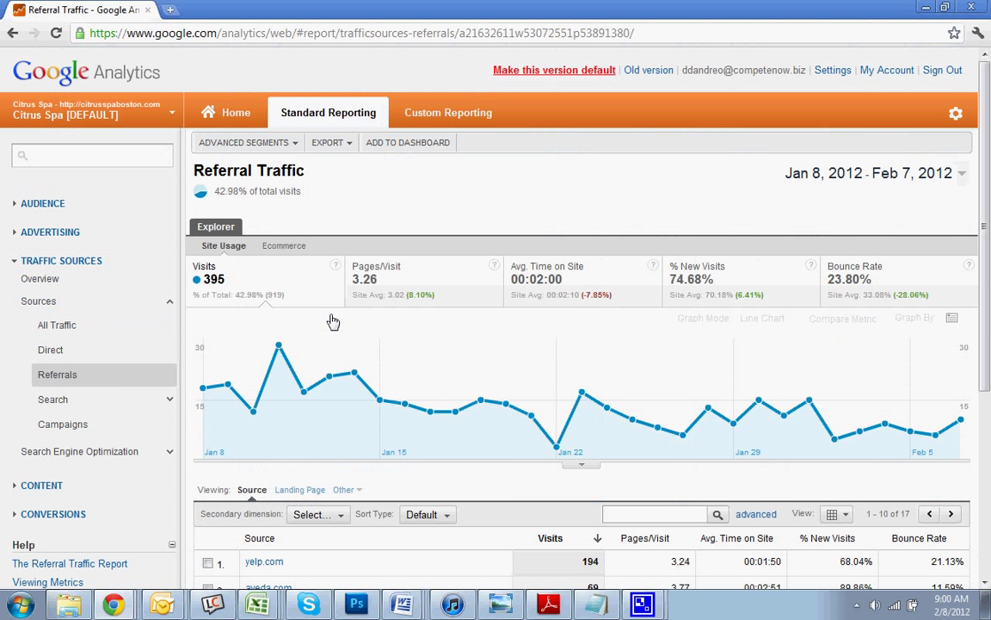
- Open Organic Search Traffic and page the keyword table to rows 51–60 of 67
{"action": "left_click", "coordinate": [163, 403]}
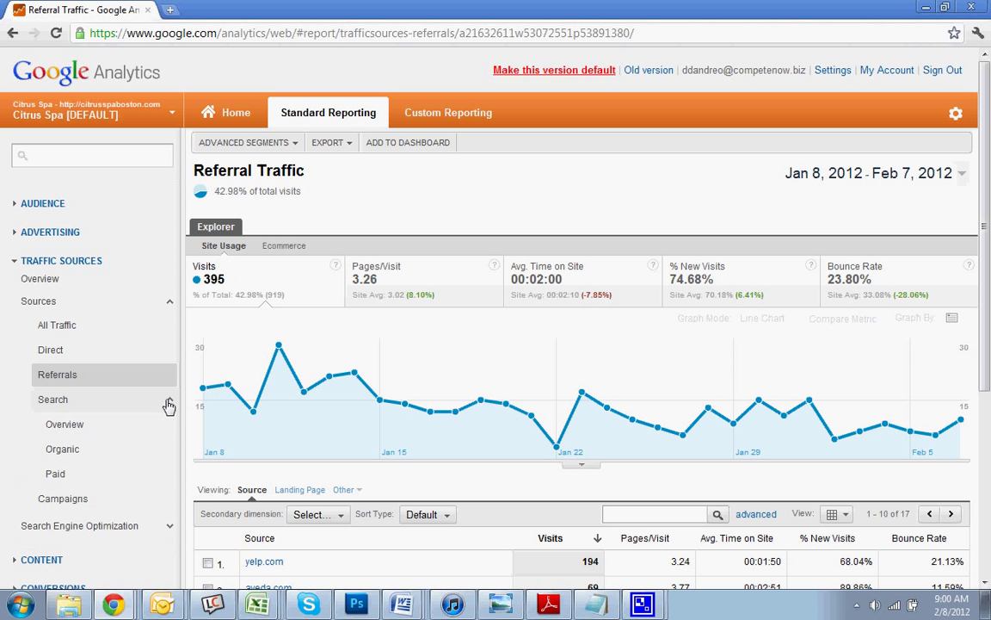
{"action": "left_click", "coordinate": [78, 449]}
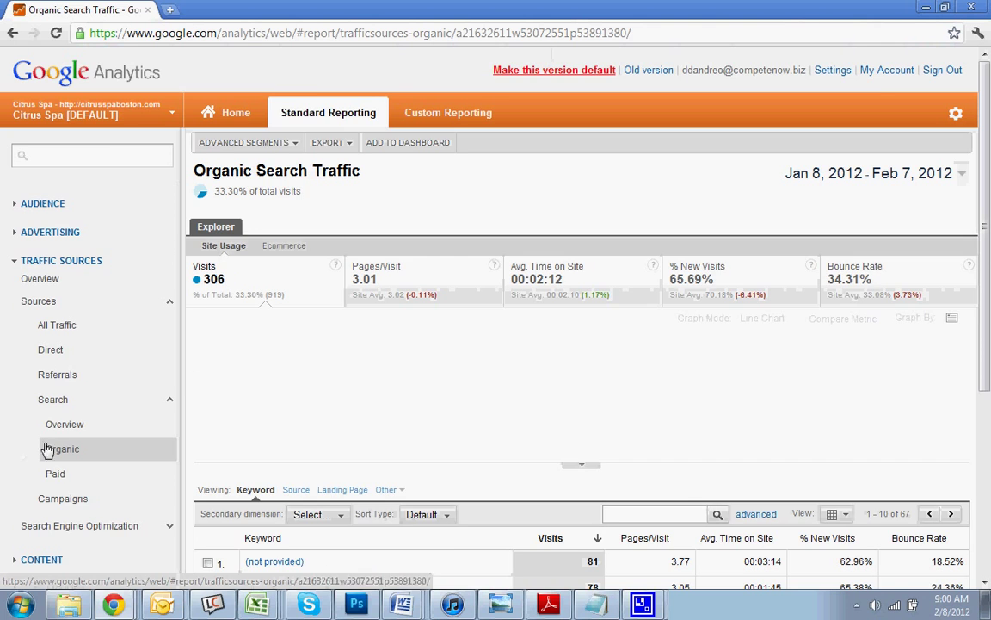
{"action": "scroll", "coordinate": [268, 327], "scroll_direction": "down", "scroll_amount": 5}
{"action": "scroll", "coordinate": [528, 315], "scroll_direction": "down", "scroll_amount": 2}
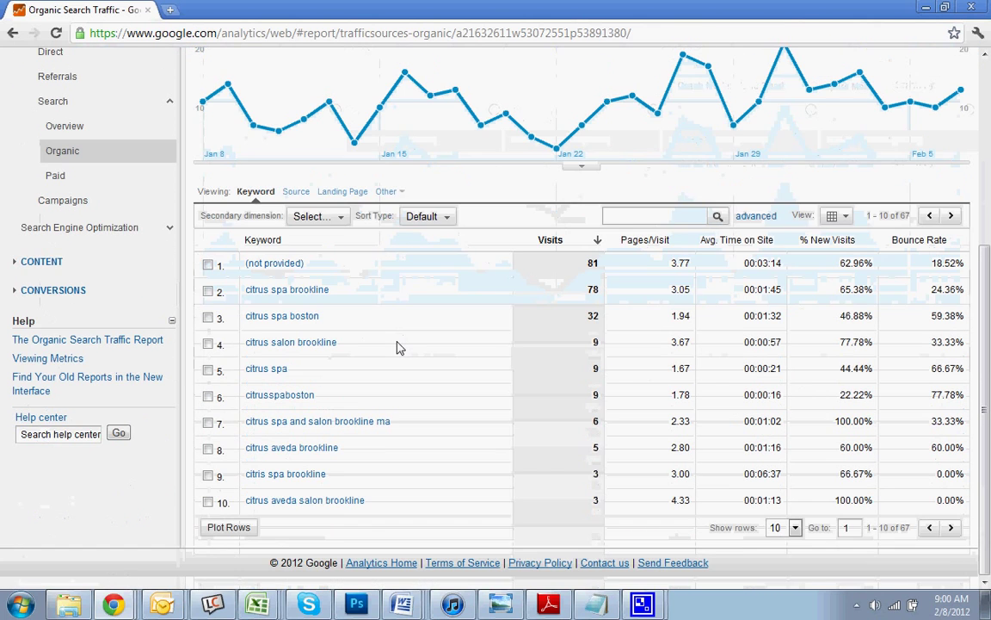
{"action": "left_click", "coordinate": [953, 528]}
{"action": "left_click", "coordinate": [952, 529]}
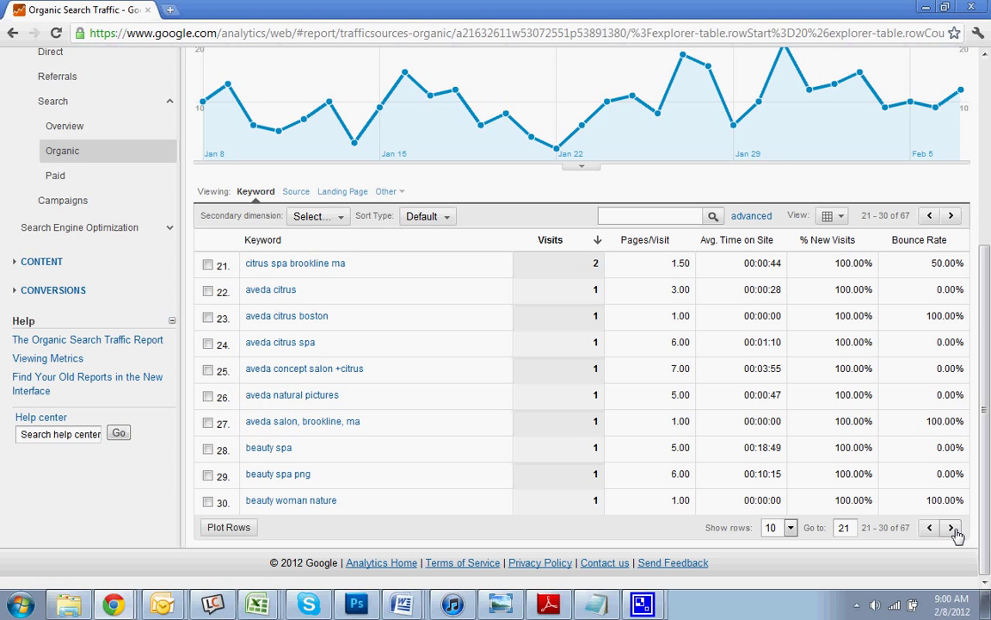
{"action": "left_click", "coordinate": [953, 528]}
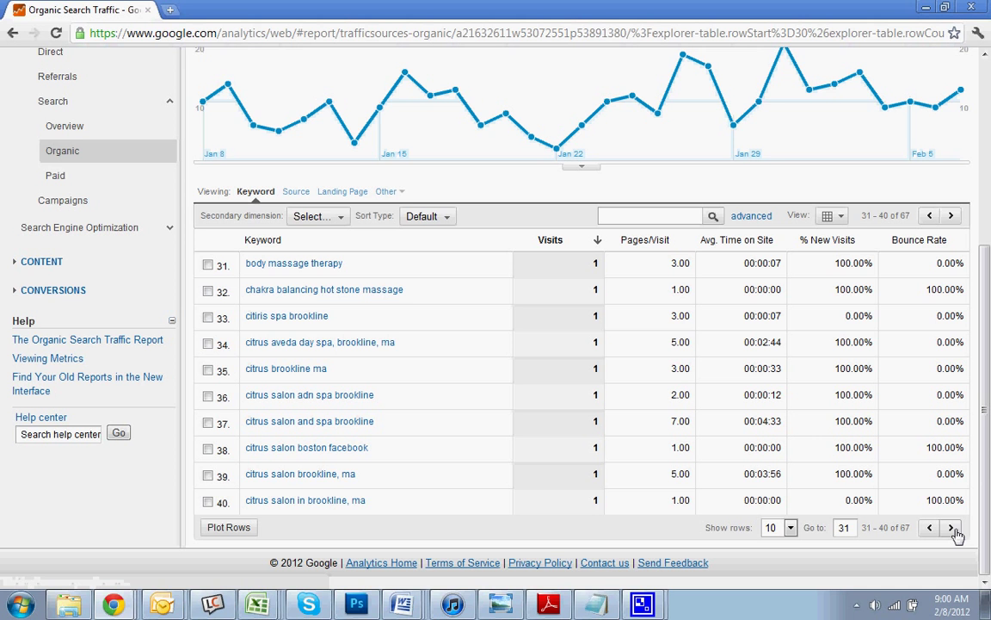
{"action": "left_click", "coordinate": [953, 529]}
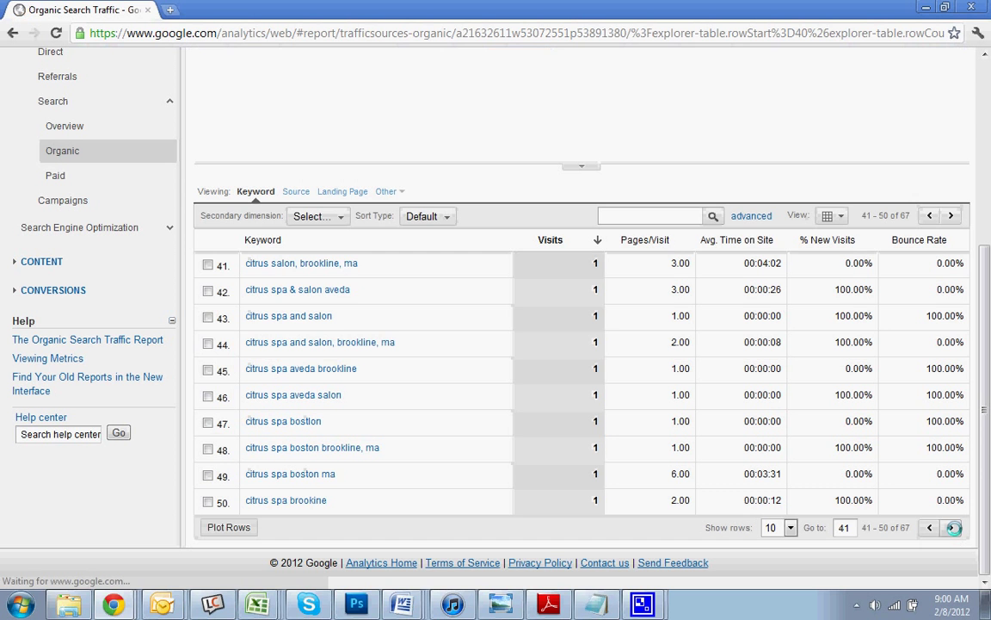
{"action": "left_click", "coordinate": [953, 529]}
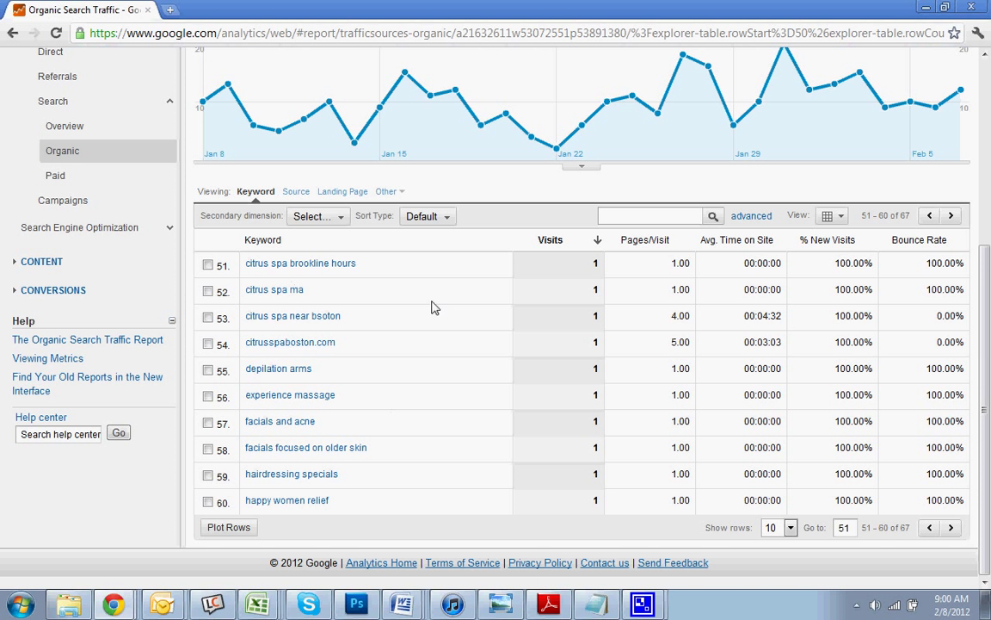
{"action": "scroll", "coordinate": [671, 226], "scroll_direction": "up", "scroll_amount": 4}
- Collapse the Sources reports and expand the Content reports group
{"action": "right_click", "coordinate": [670, 224]}
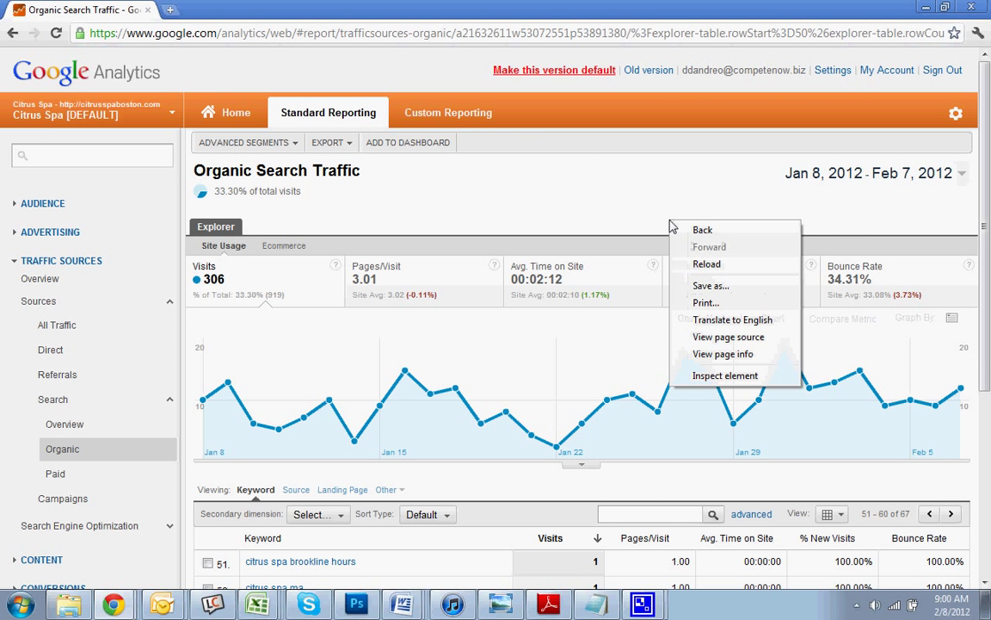
{"action": "left_click", "coordinate": [479, 230]}
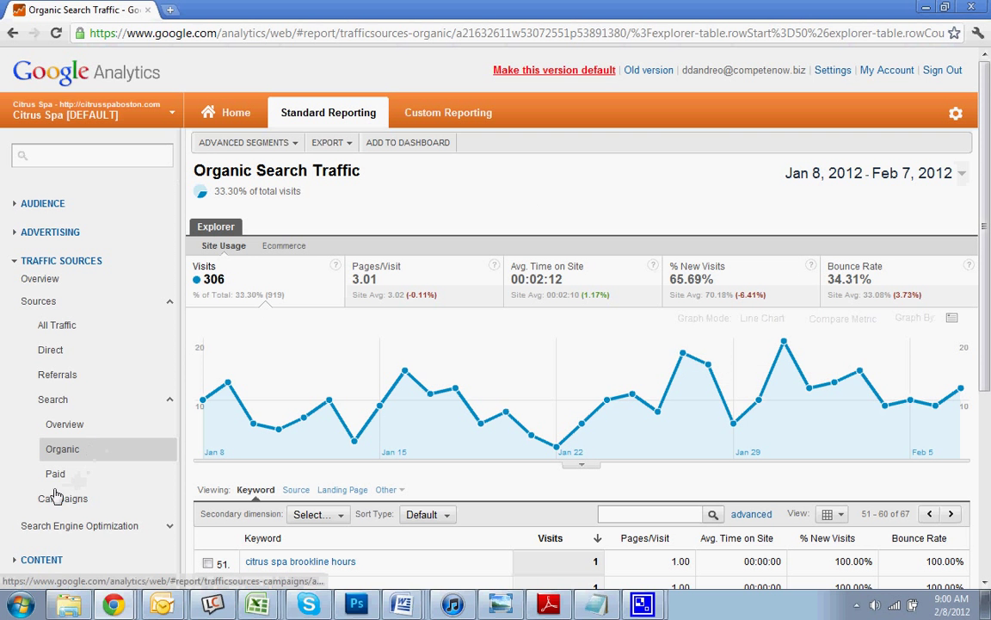
{"action": "left_click", "coordinate": [170, 302]}
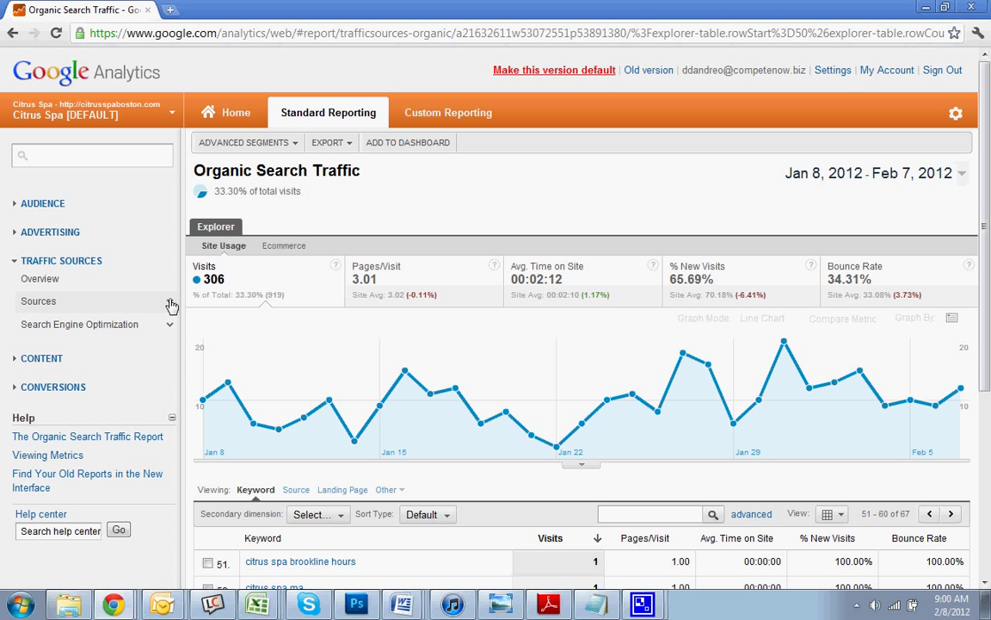
{"action": "left_click", "coordinate": [43, 358]}
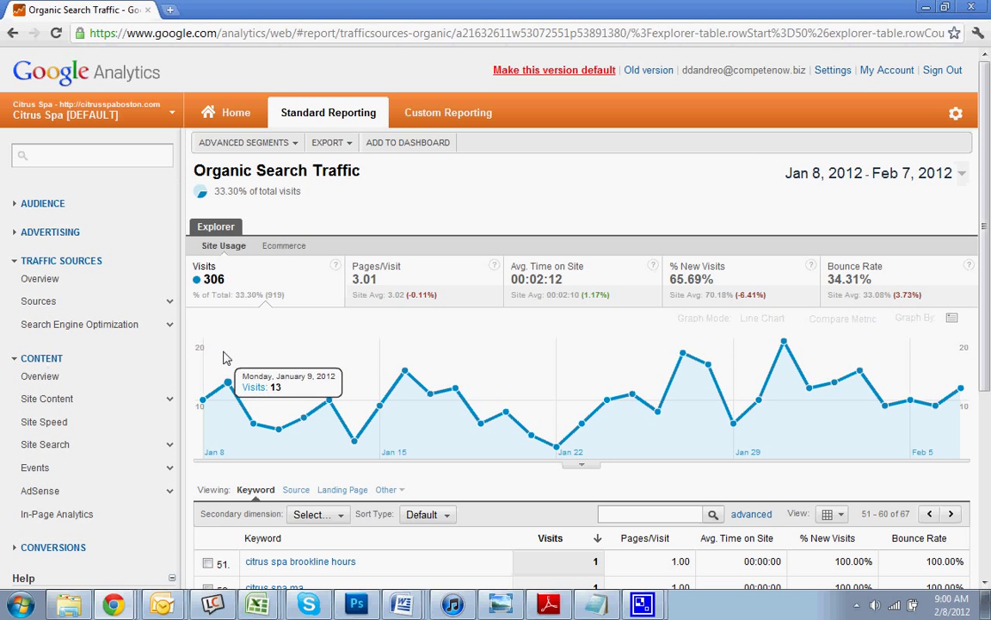
{"action": "scroll", "coordinate": [209, 403], "scroll_direction": "down", "scroll_amount": 1}
- Scroll Content Overview's top pages: / with 1,104 pageviews, /salon-services/ with 403
{"action": "left_click", "coordinate": [43, 298]}
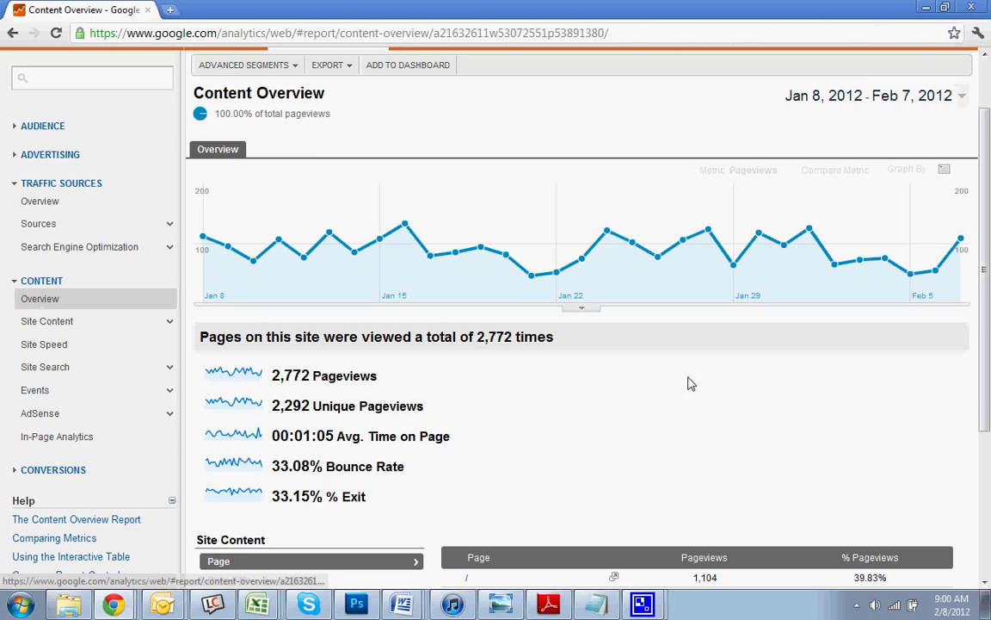
{"action": "scroll", "coordinate": [754, 389], "scroll_direction": "down", "scroll_amount": 2}
{"action": "scroll", "coordinate": [754, 389], "scroll_direction": "down", "scroll_amount": 1}
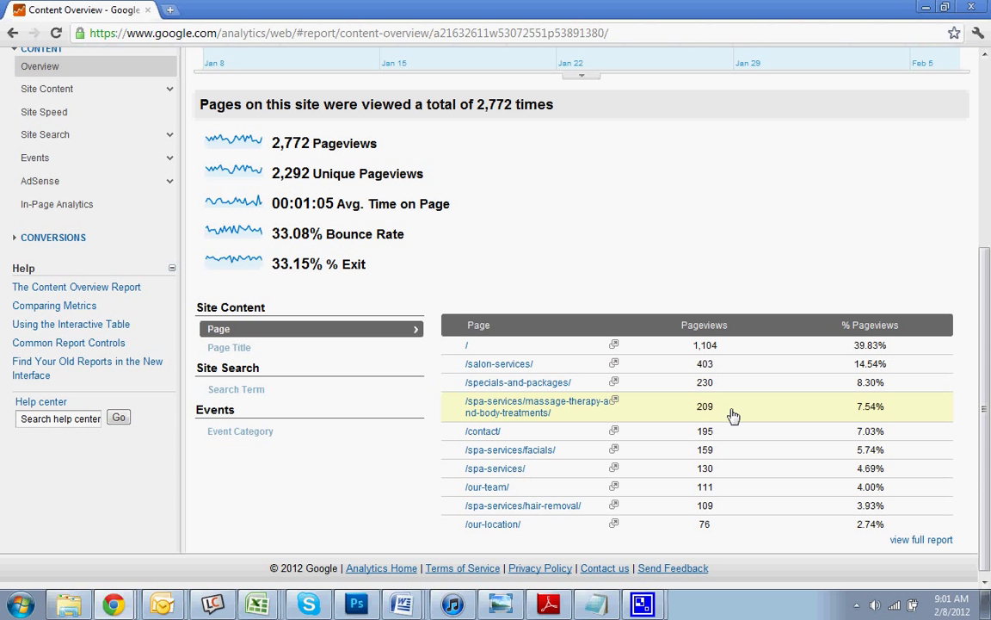
{"action": "scroll", "coordinate": [594, 447], "scroll_direction": "up", "scroll_amount": 4}
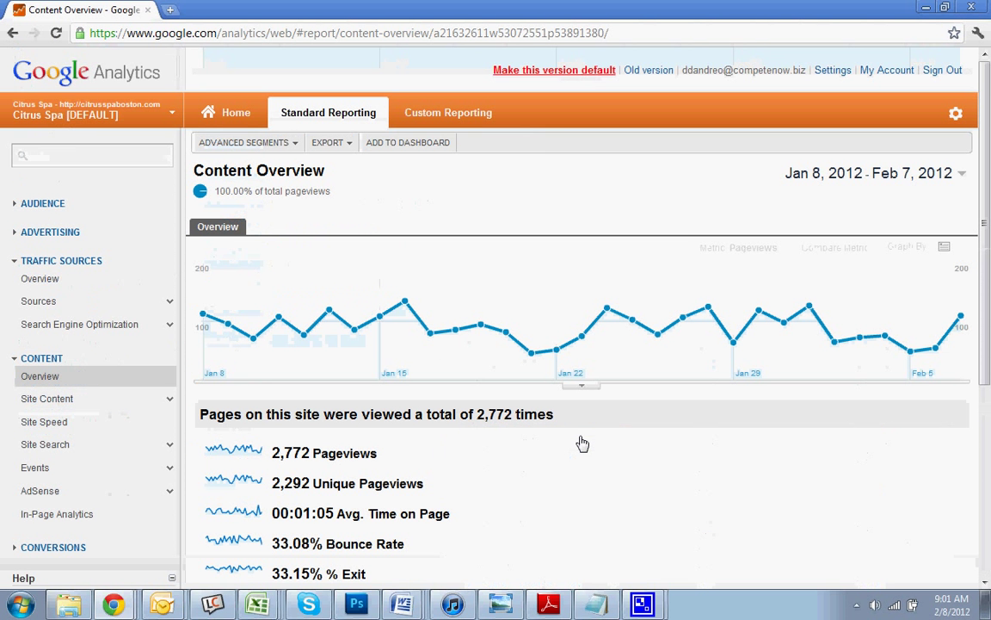
{"action": "left_click", "coordinate": [169, 400]}
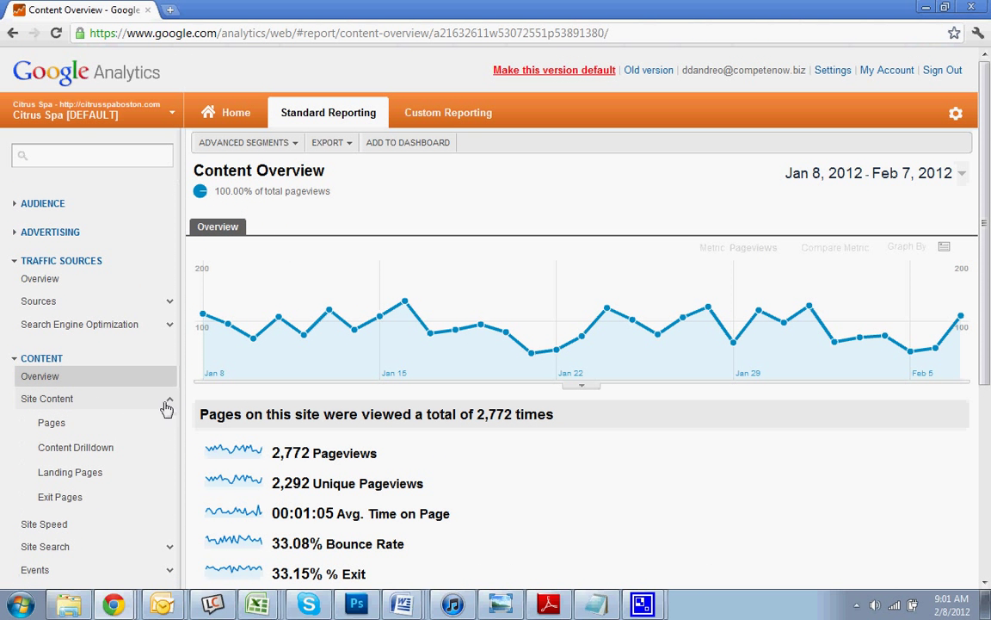
- Browse the Content Drilldown report and expand the Site Search reports
{"action": "left_click", "coordinate": [75, 447]}
{"action": "scroll", "coordinate": [585, 404], "scroll_direction": "down", "scroll_amount": 3}
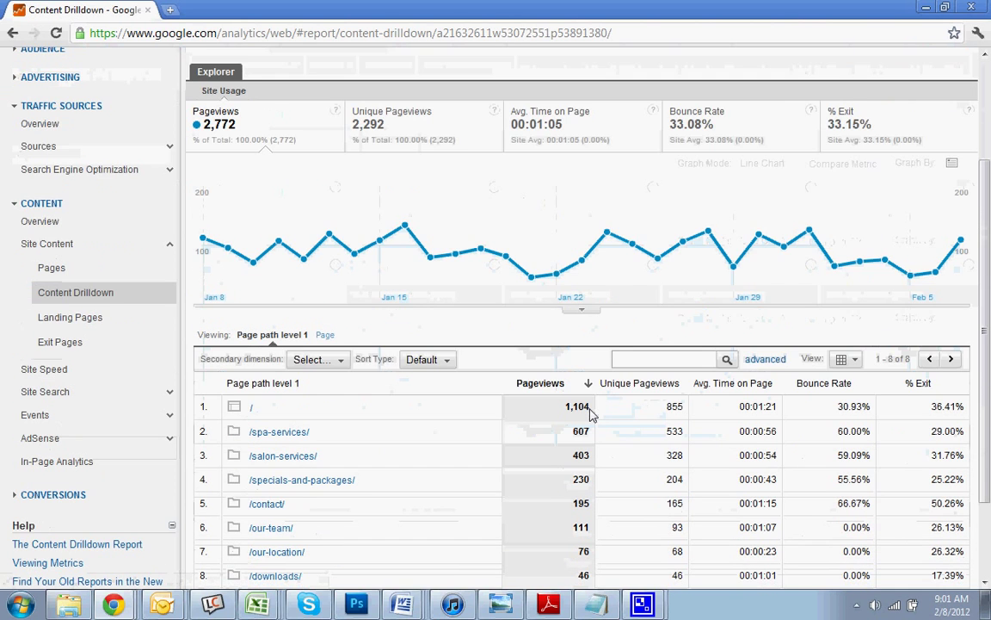
{"action": "scroll", "coordinate": [516, 409], "scroll_direction": "up", "scroll_amount": 1}
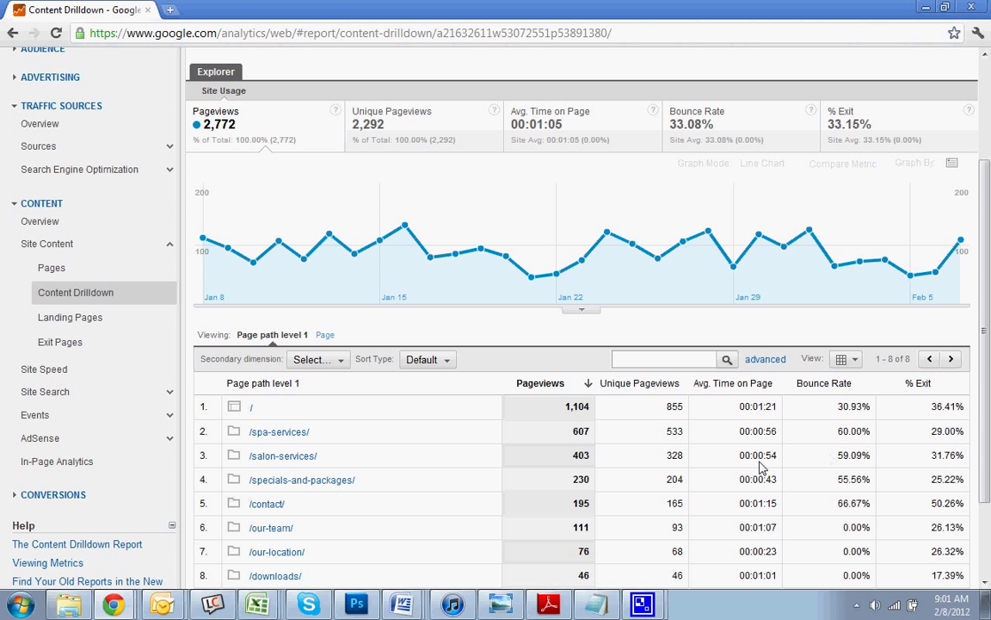
{"action": "left_click", "coordinate": [156, 398]}
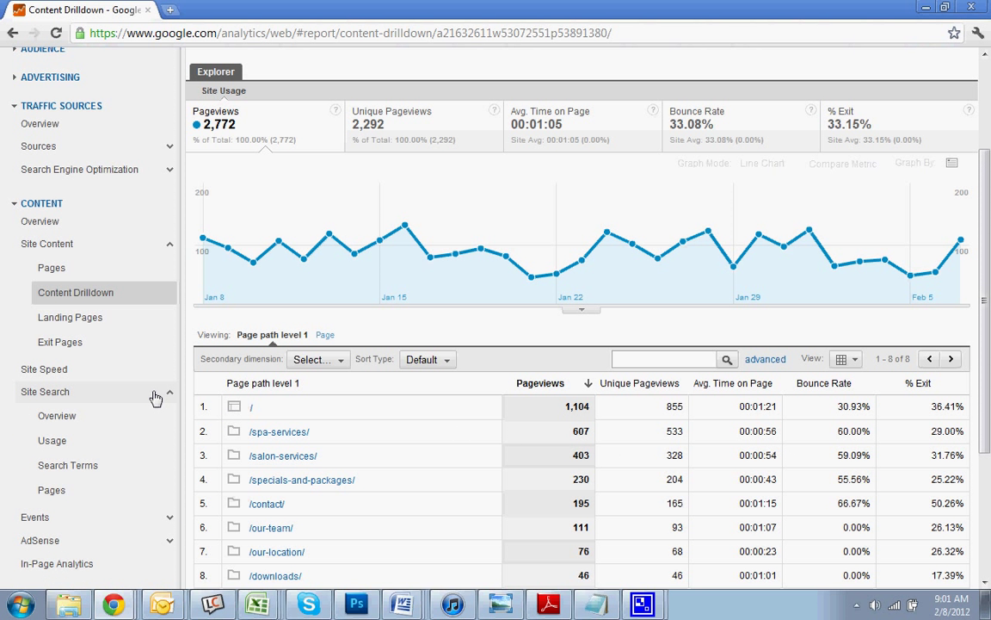
{"action": "scroll", "coordinate": [156, 398], "scroll_direction": "down", "scroll_amount": 2}
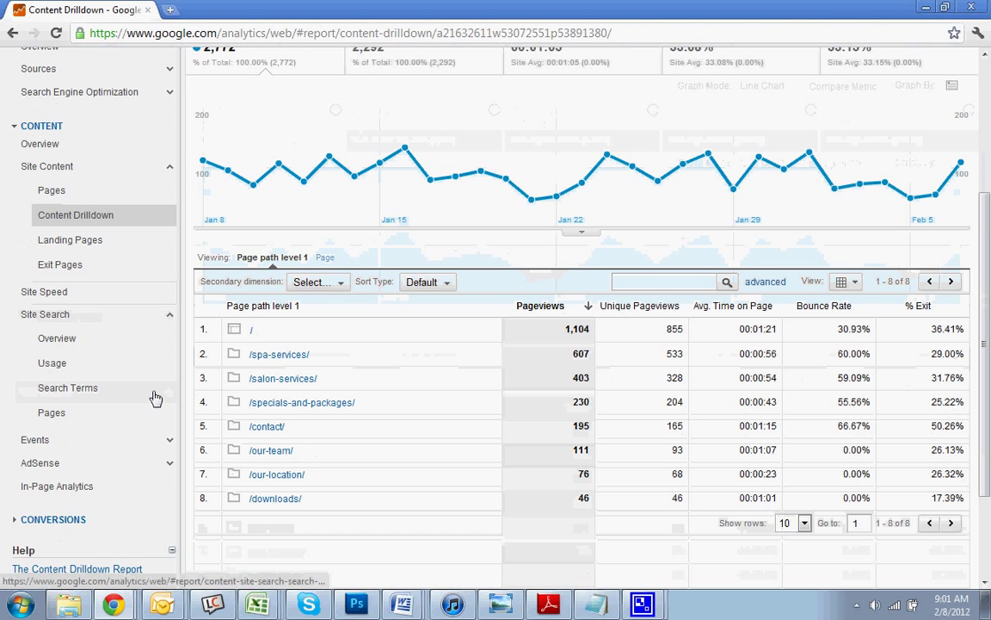
{"action": "scroll", "coordinate": [155, 390], "scroll_direction": "up", "scroll_amount": 3}
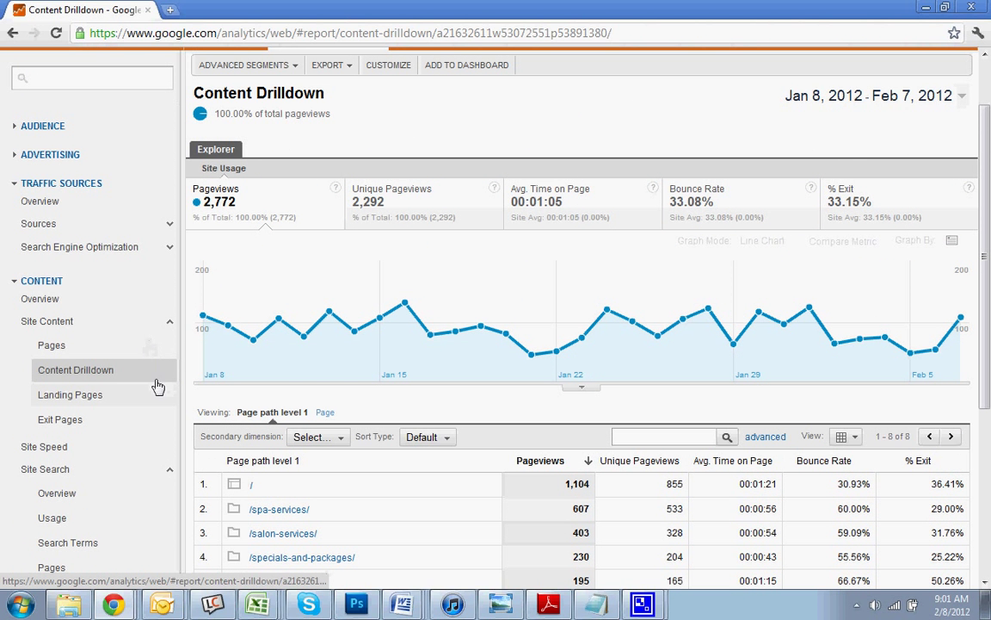
- Collapse Site Content and Site Search, then open In-Page Analytics for the home page
{"action": "left_click", "coordinate": [165, 325]}
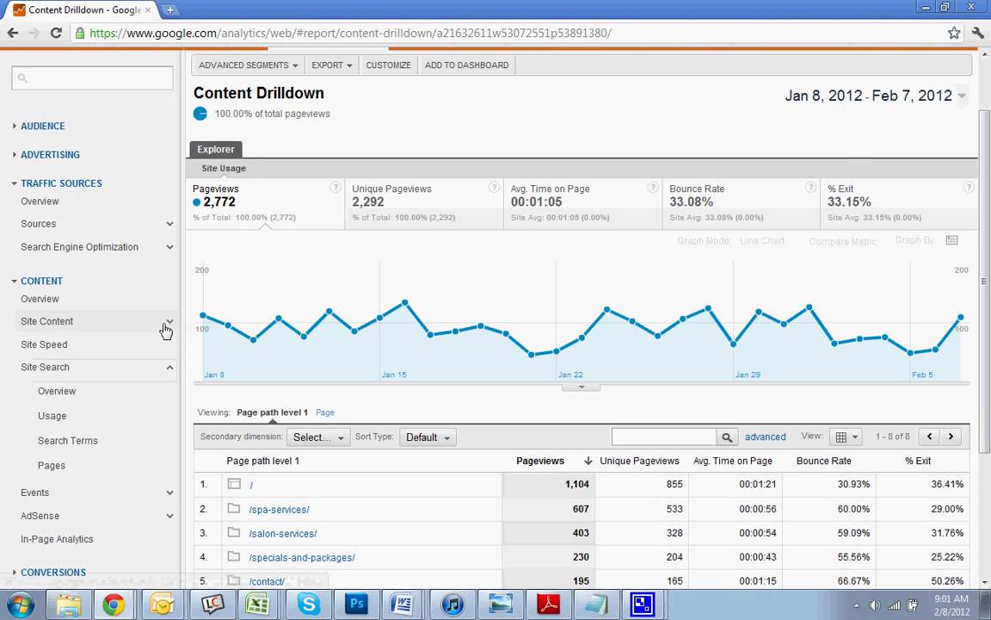
{"action": "left_click", "coordinate": [165, 372]}
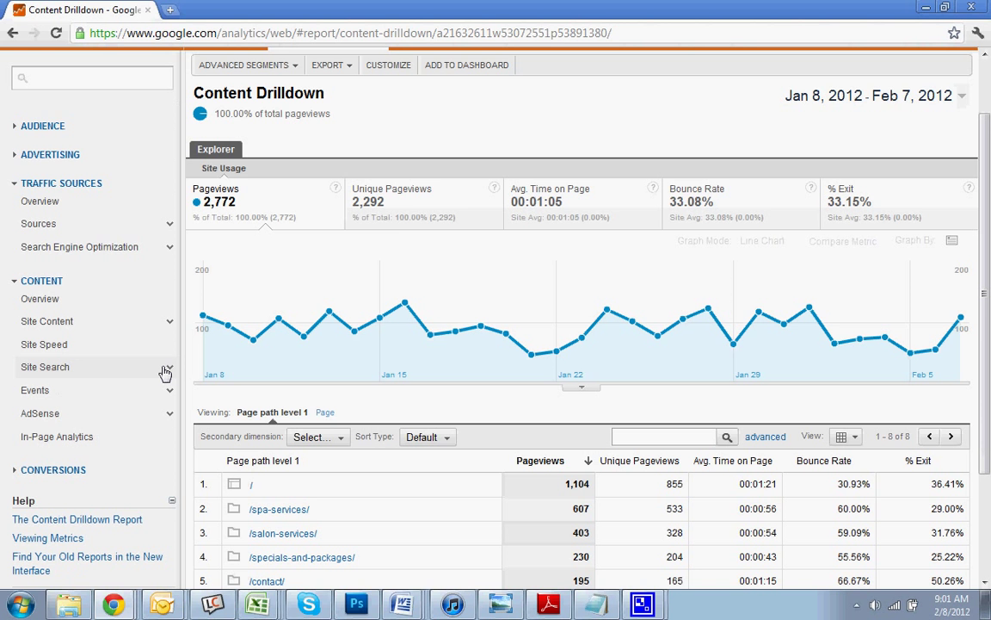
{"action": "left_click", "coordinate": [126, 441]}
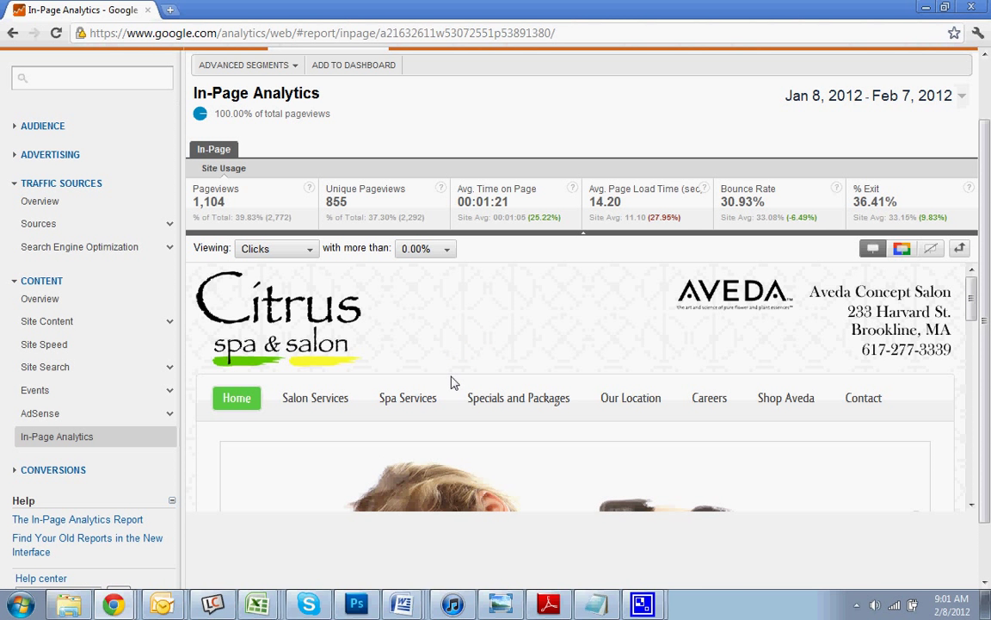
{"action": "scroll", "coordinate": [593, 482], "scroll_direction": "down", "scroll_amount": 1}
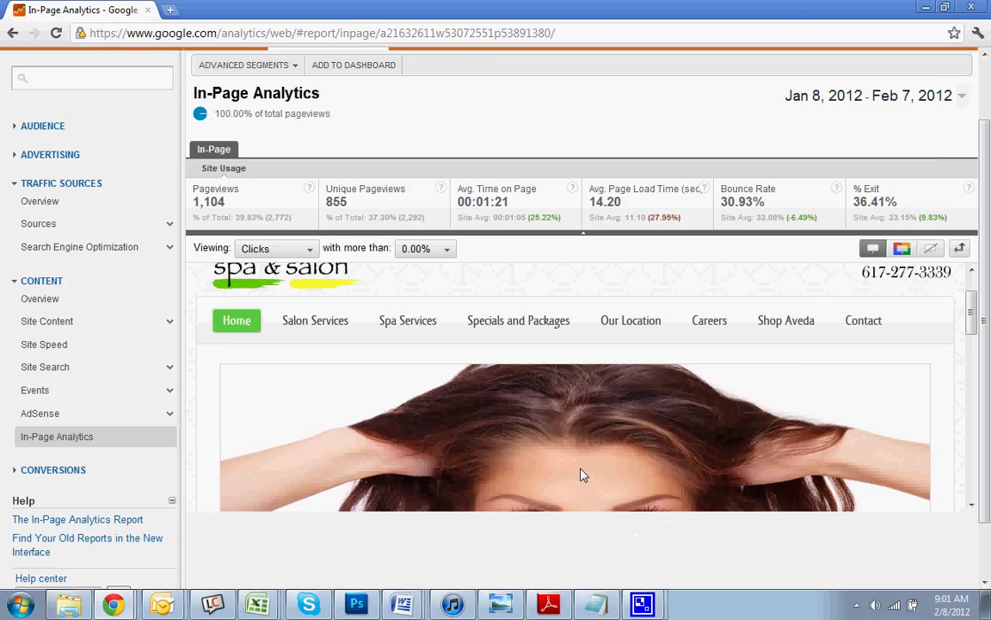
{"action": "scroll", "coordinate": [585, 482], "scroll_direction": "up", "scroll_amount": 3}
{"action": "scroll", "coordinate": [782, 465], "scroll_direction": "down", "scroll_amount": 5}
{"action": "scroll", "coordinate": [781, 465], "scroll_direction": "down", "scroll_amount": 3}
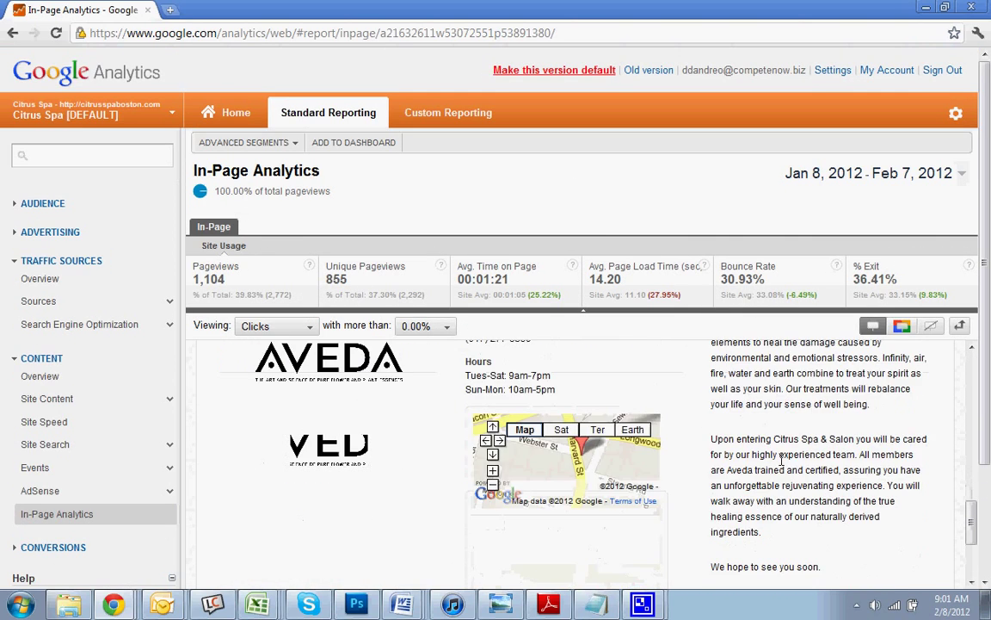
{"action": "scroll", "coordinate": [781, 465], "scroll_direction": "up", "scroll_amount": 8}
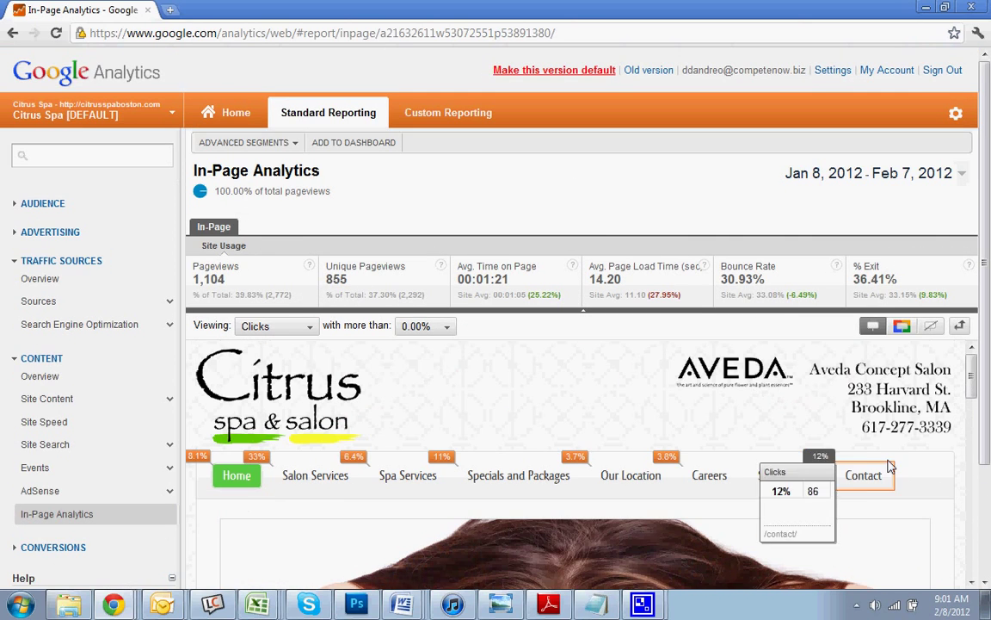
{"action": "scroll", "coordinate": [663, 348], "scroll_direction": "down", "scroll_amount": 10}
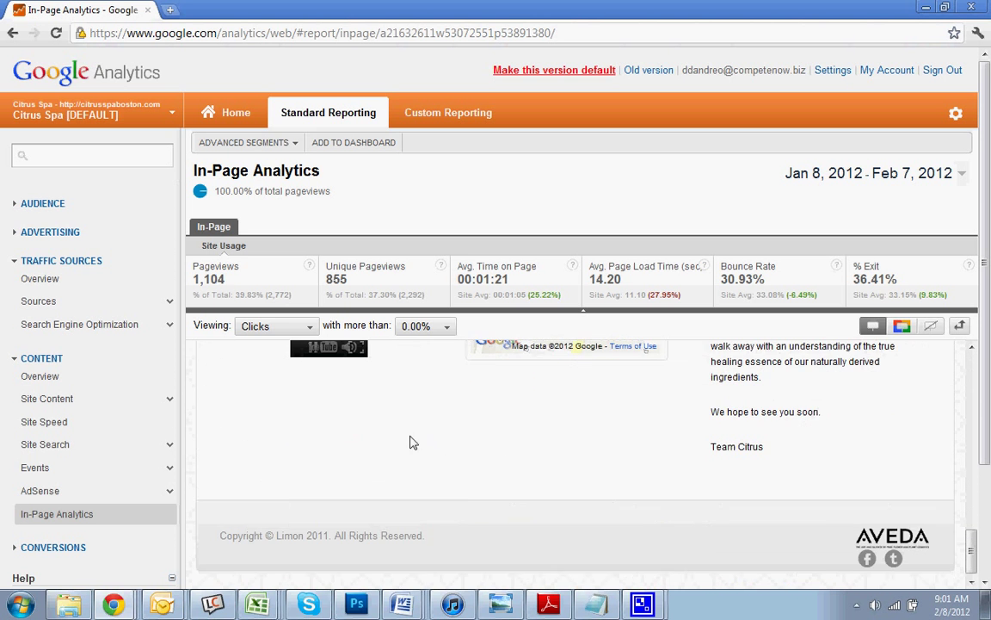
{"action": "scroll", "coordinate": [387, 446], "scroll_direction": "up", "scroll_amount": 2}
{"action": "left_click", "coordinate": [320, 423]}
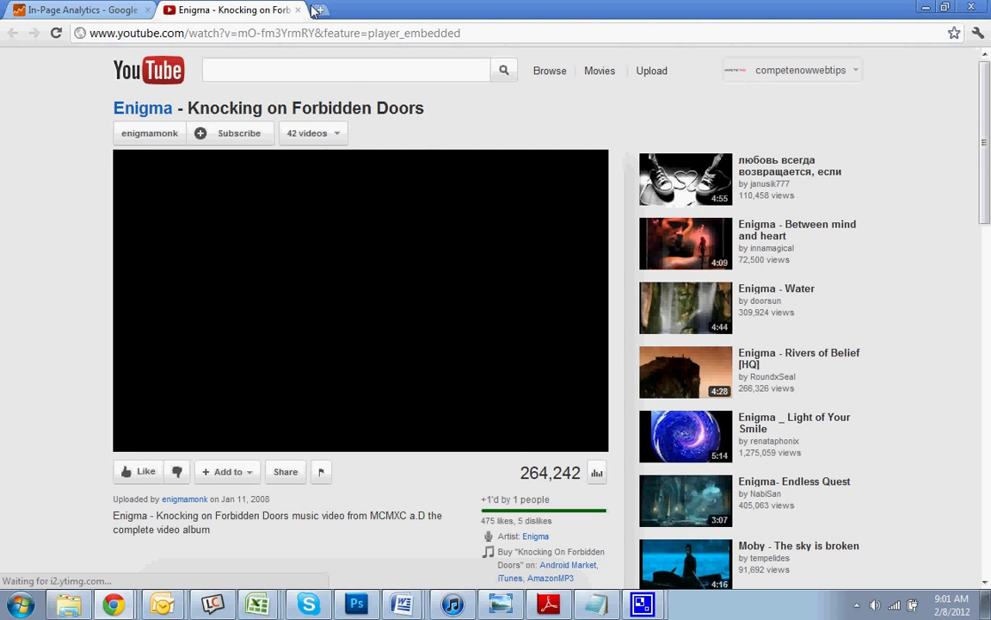
{"action": "left_click", "coordinate": [298, 9]}
{"action": "scroll", "coordinate": [398, 430], "scroll_direction": "up", "scroll_amount": 5}
{"action": "scroll", "coordinate": [410, 449], "scroll_direction": "down", "scroll_amount": 4}
- Compare click-share bubbles on the homepage menu items in the overlay
{"action": "scroll", "coordinate": [404, 459], "scroll_direction": "down", "scroll_amount": 1}
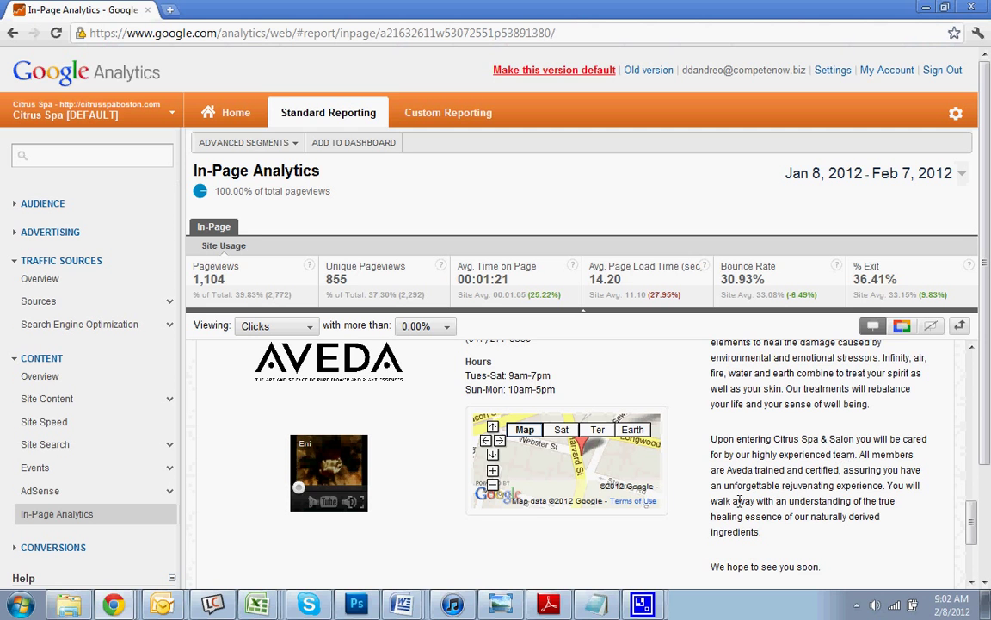
{"action": "scroll", "coordinate": [739, 500], "scroll_direction": "up", "scroll_amount": 8}
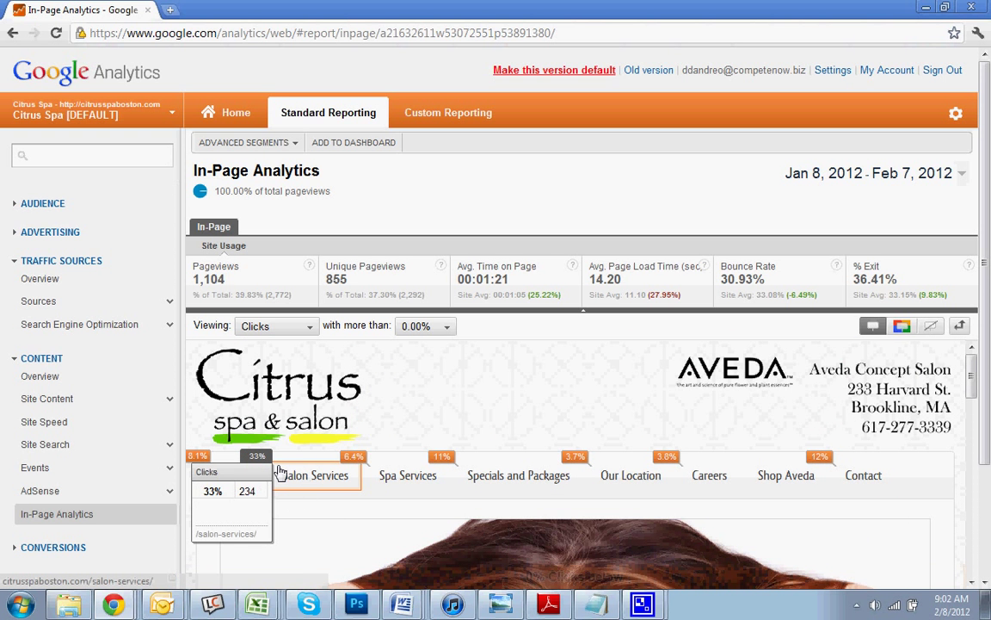
{"action": "mouse_move", "coordinate": [401, 604]}
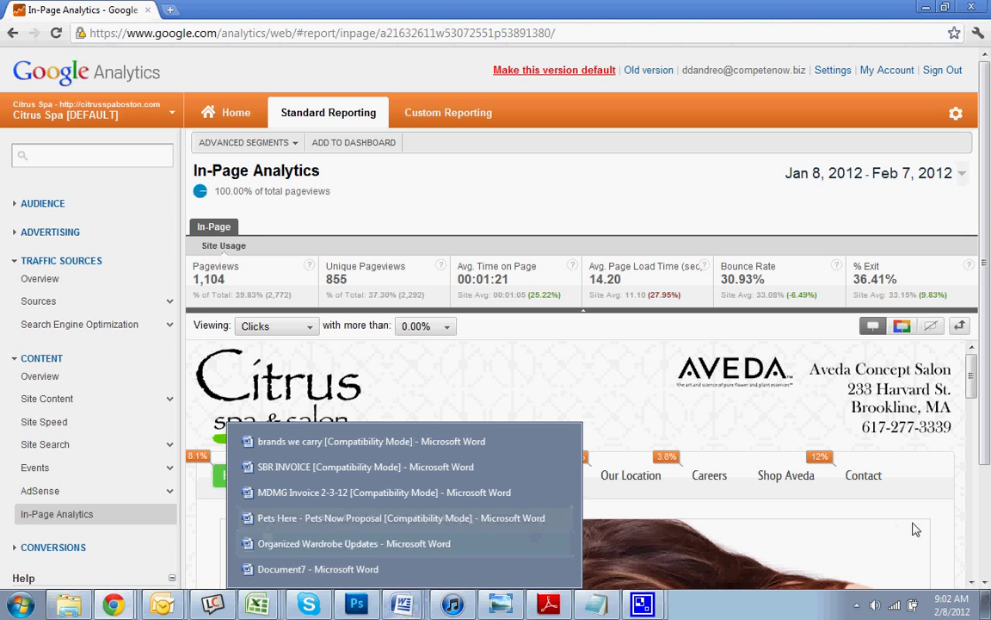
{"action": "mouse_move", "coordinate": [430, 488]}
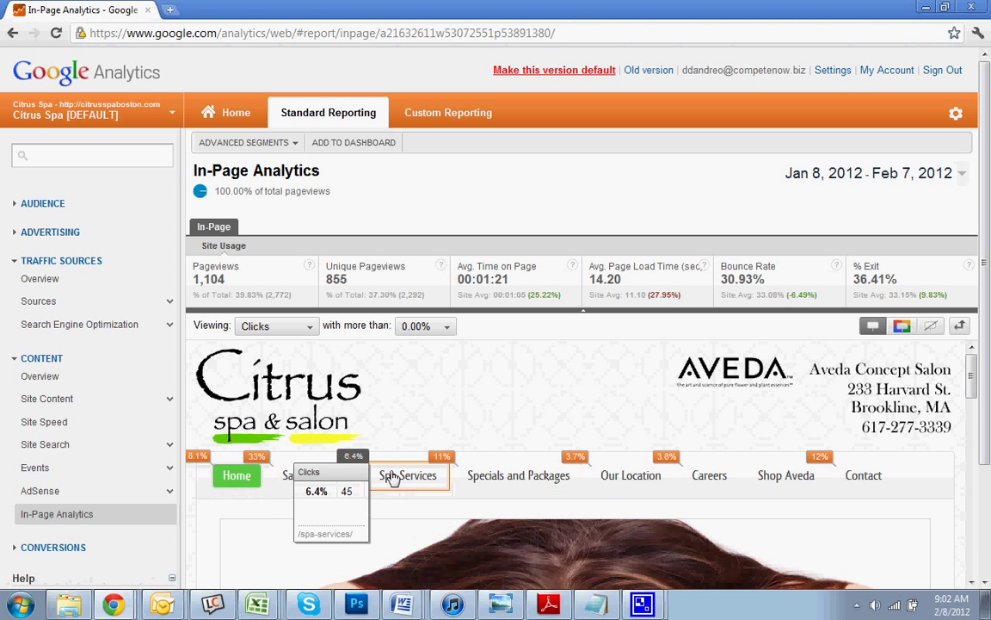
{"action": "mouse_move", "coordinate": [265, 480]}
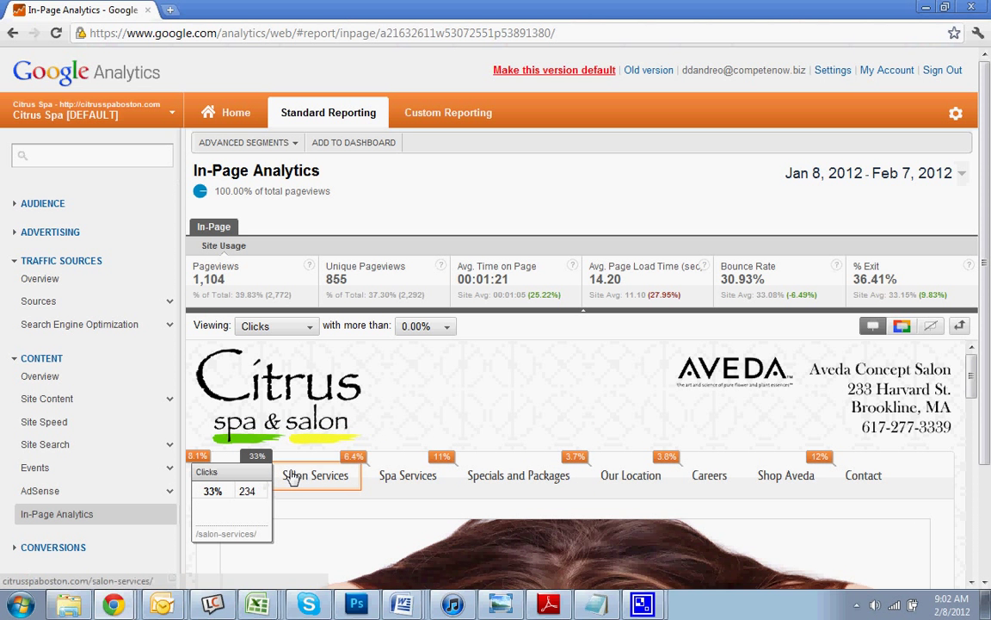
{"action": "mouse_move", "coordinate": [402, 480]}
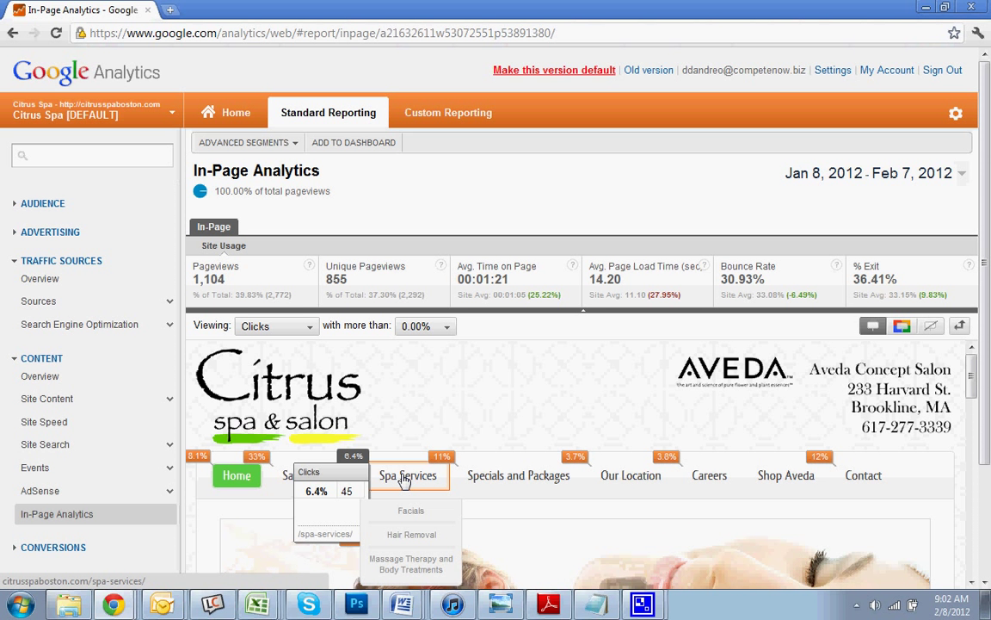
{"action": "mouse_move", "coordinate": [391, 530]}
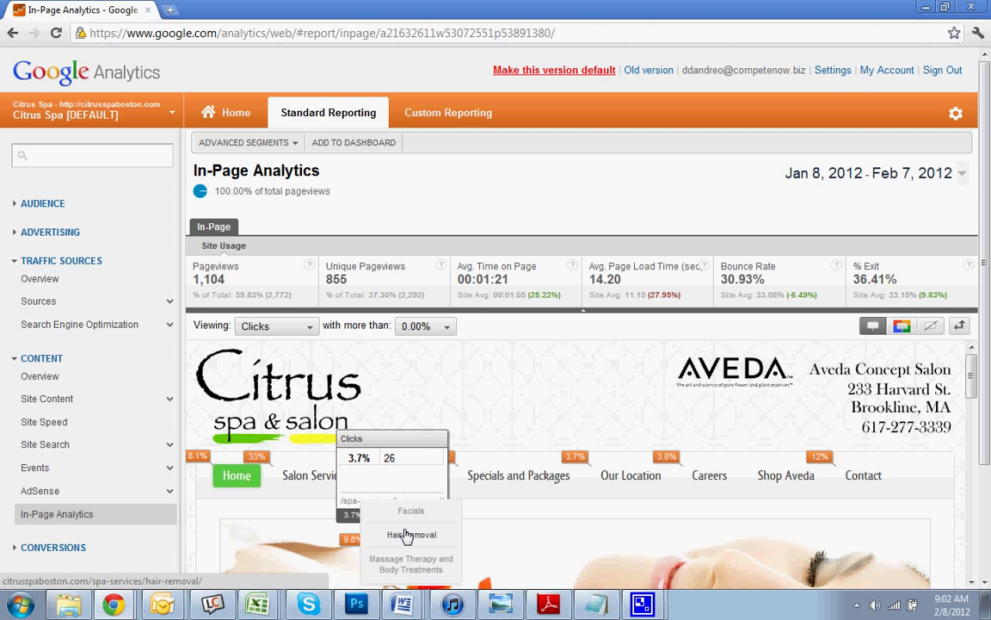
{"action": "mouse_move", "coordinate": [398, 568]}
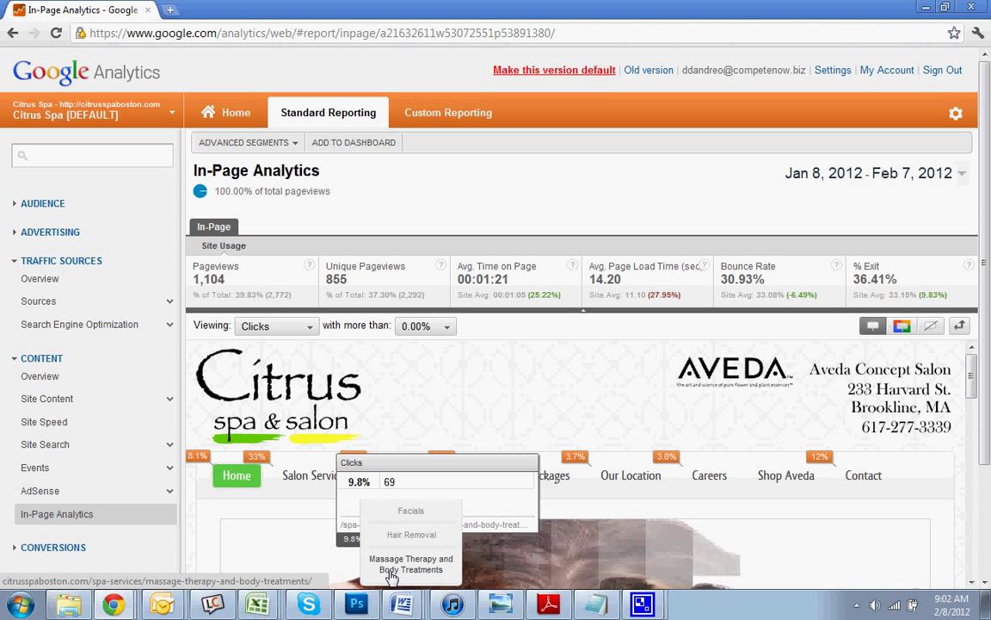
{"action": "mouse_move", "coordinate": [615, 482]}
{"action": "mouse_move", "coordinate": [503, 484]}
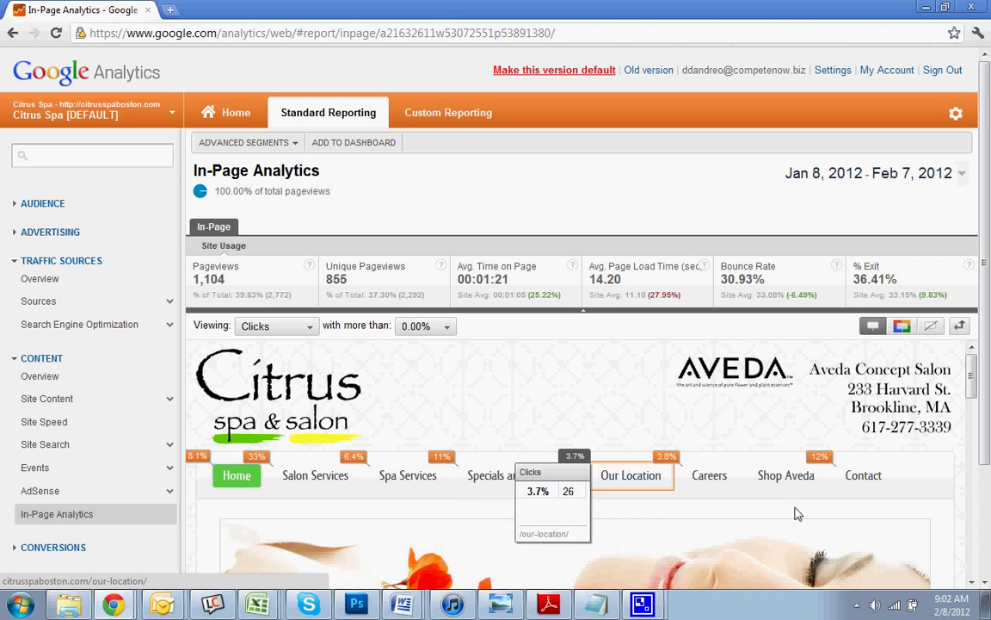
- Scroll the preview and drill into the Spa Services page's click overlay
{"action": "left_click_drag", "start_coordinate": [970, 376], "coordinate": [903, 531]}
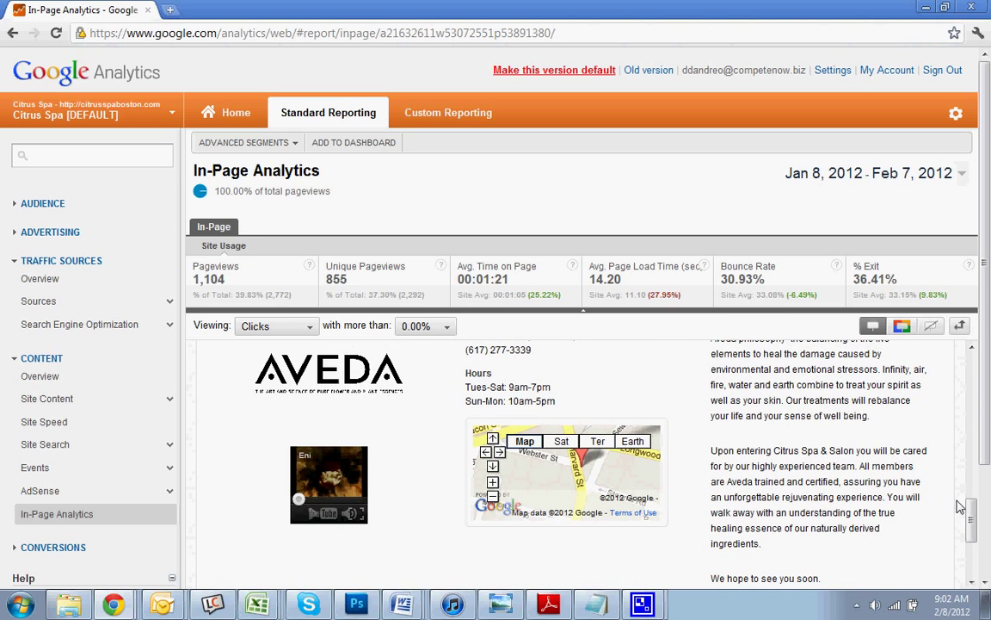
{"action": "left_click_drag", "start_coordinate": [970, 510], "coordinate": [941, 349]}
{"action": "mouse_move", "coordinate": [331, 485]}
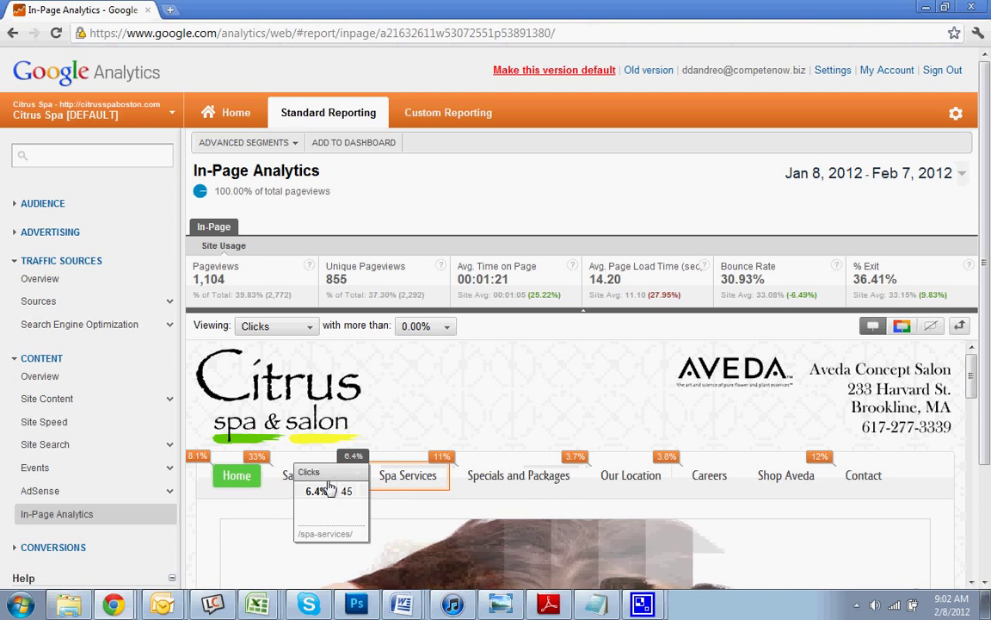
{"action": "left_click", "coordinate": [603, 571]}
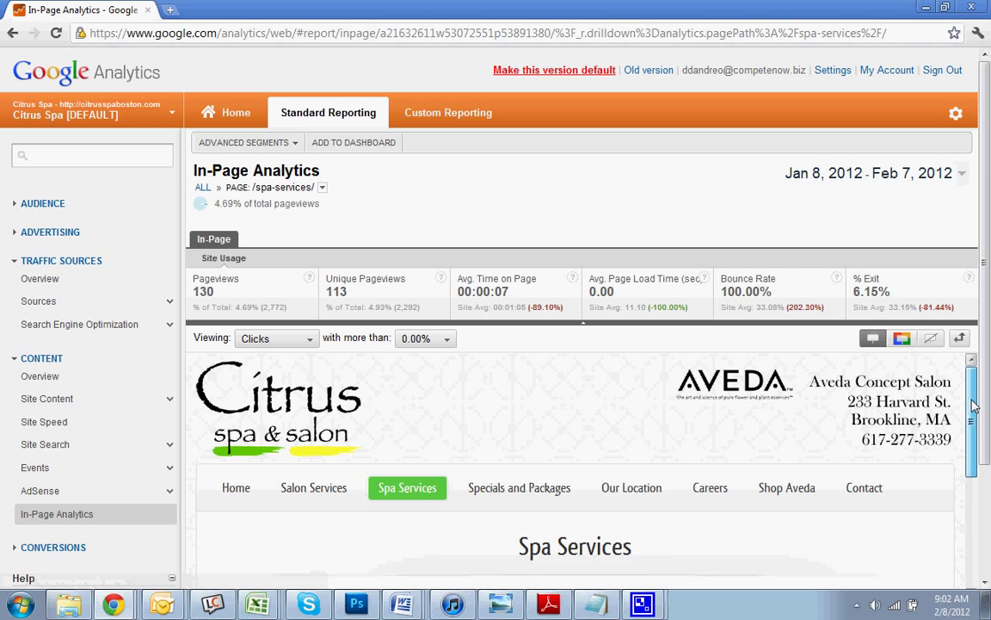
- Read /spa-services/ link click shares, e.g. Body Treatments at 36% and Our Location
{"action": "left_click_drag", "start_coordinate": [975, 404], "coordinate": [970, 489]}
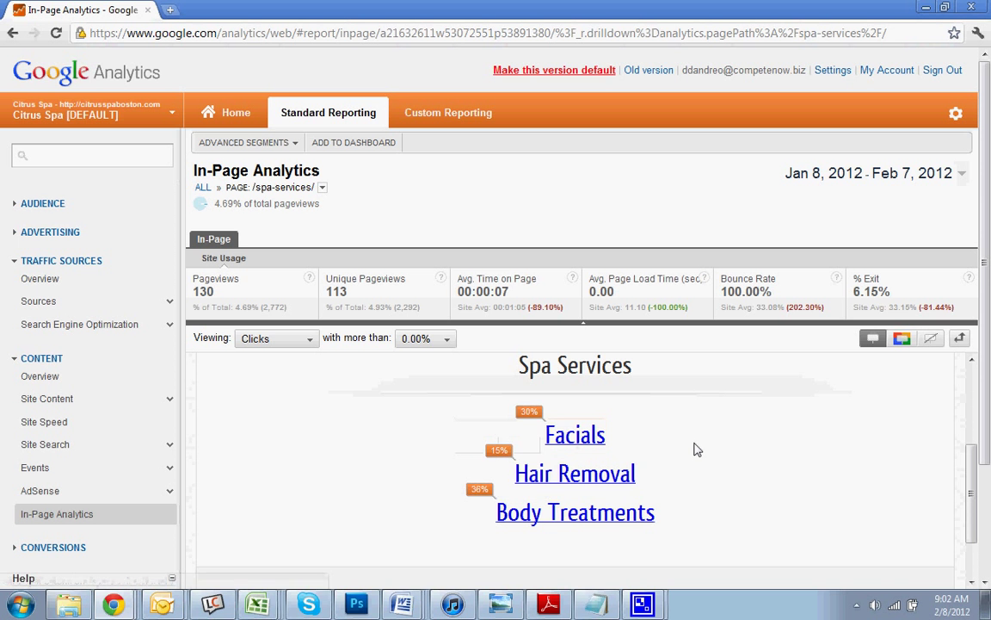
{"action": "scroll", "coordinate": [759, 487], "scroll_direction": "up", "scroll_amount": 2}
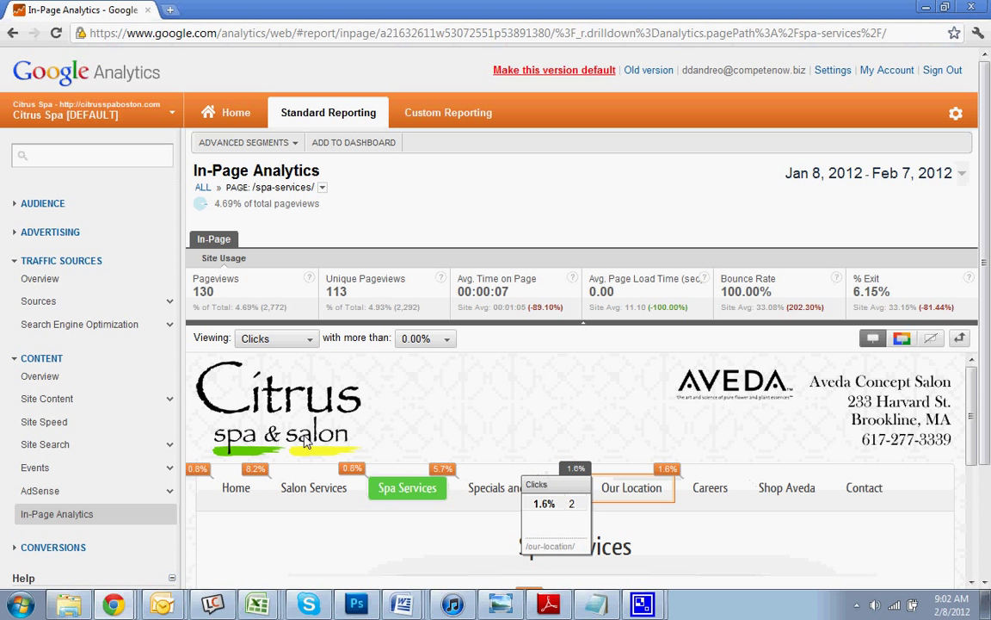
{"action": "mouse_move", "coordinate": [457, 467]}
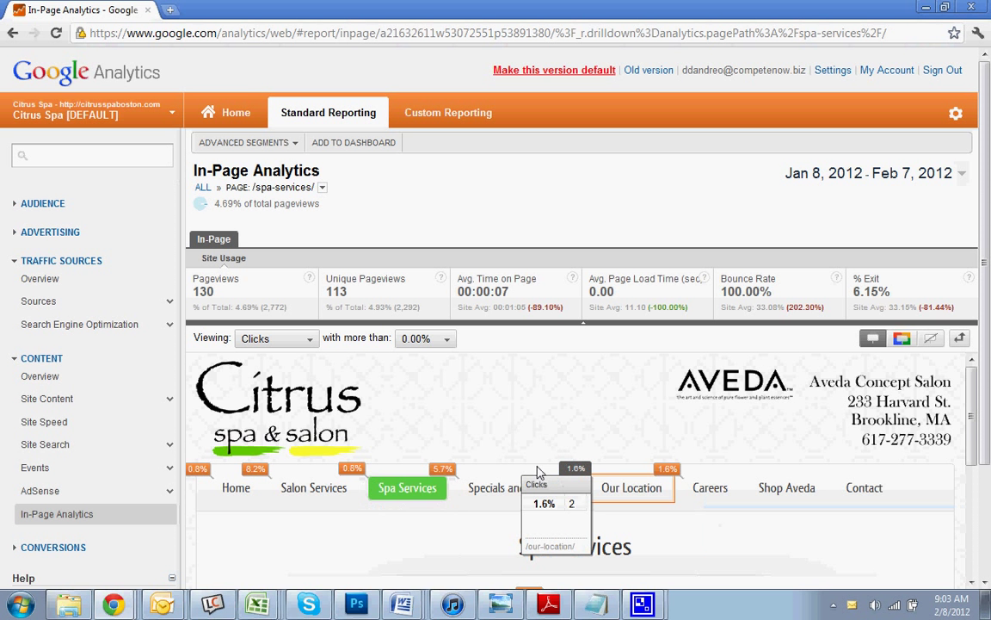
{"action": "mouse_move", "coordinate": [635, 494]}
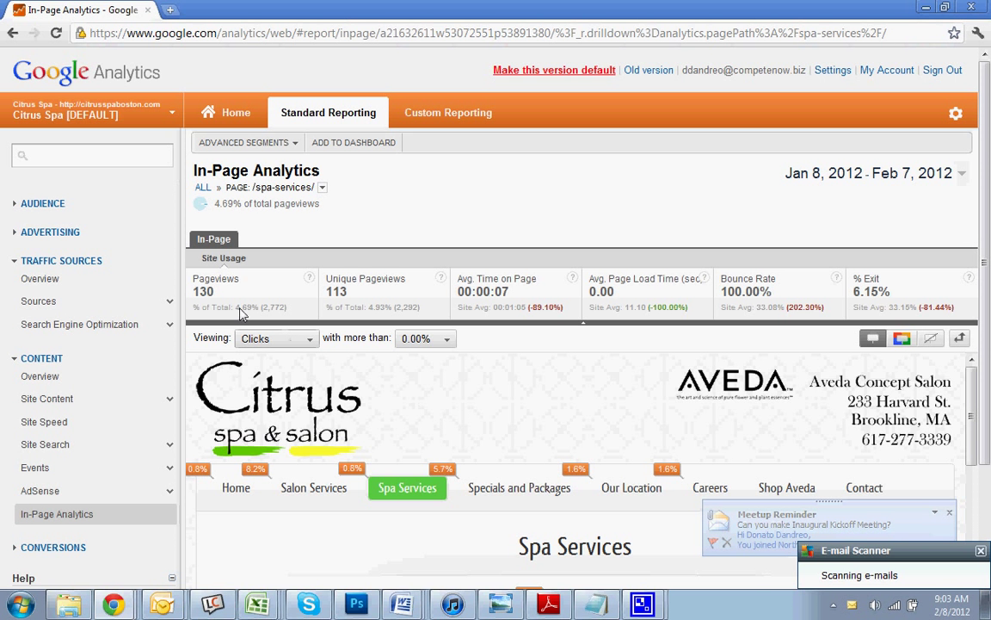
{"action": "scroll", "coordinate": [255, 365], "scroll_direction": "down", "scroll_amount": 1}
{"action": "scroll", "coordinate": [255, 366], "scroll_direction": "up", "scroll_amount": 1}
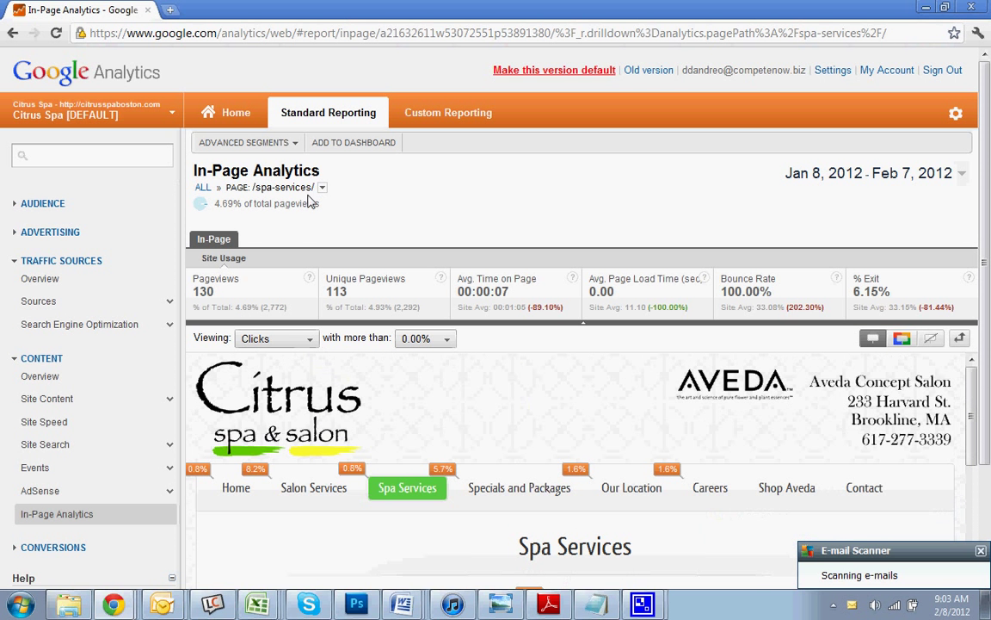
{"action": "left_click", "coordinate": [199, 191]}
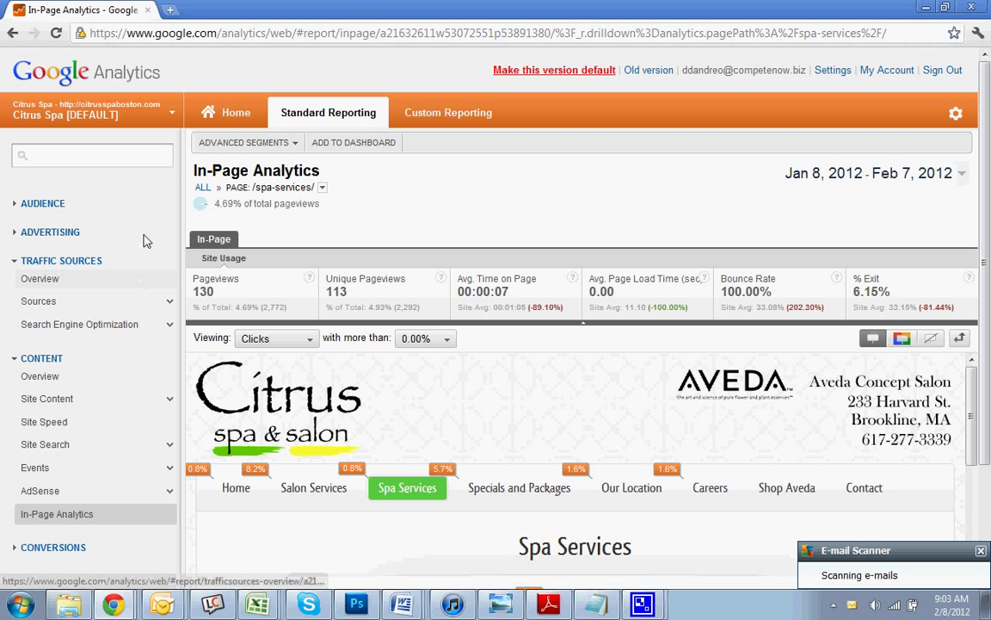